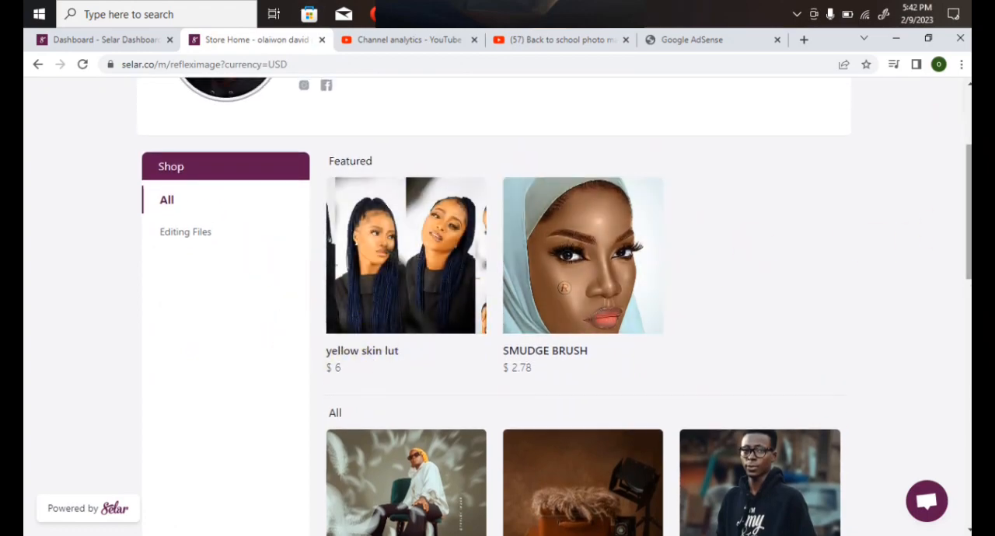
- Examine the products in the online store and the list of available currencies
scroll(346, 379, down, 3)
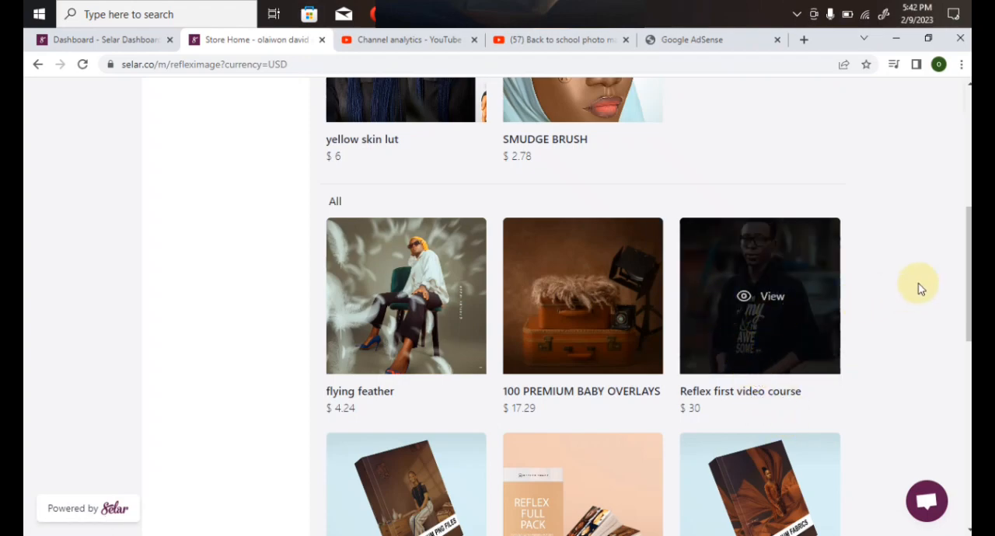
scroll(918, 283, down, 3)
scroll(583, 307, up, 1)
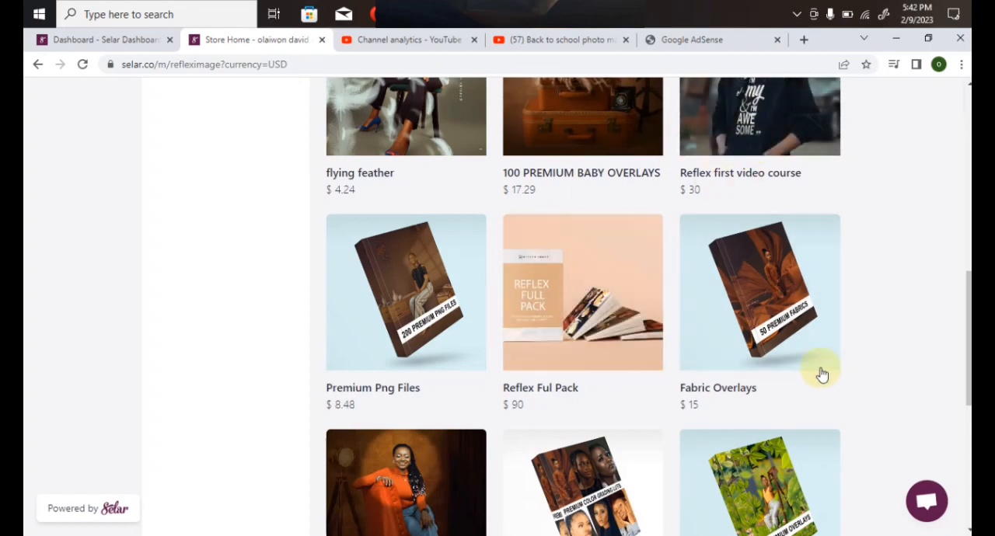
scroll(749, 378, down, 3)
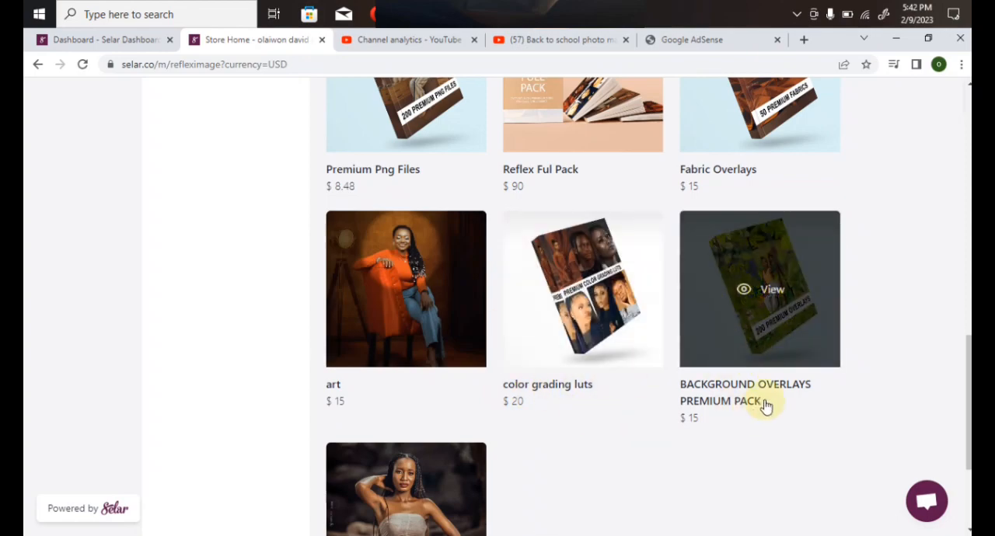
scroll(435, 448, down, 3)
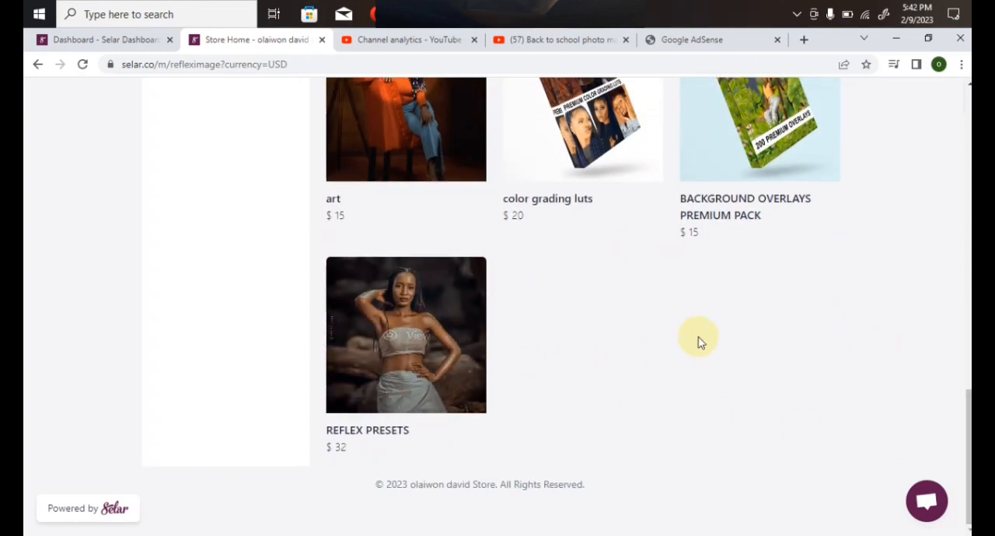
drag(968, 424, 967, 129)
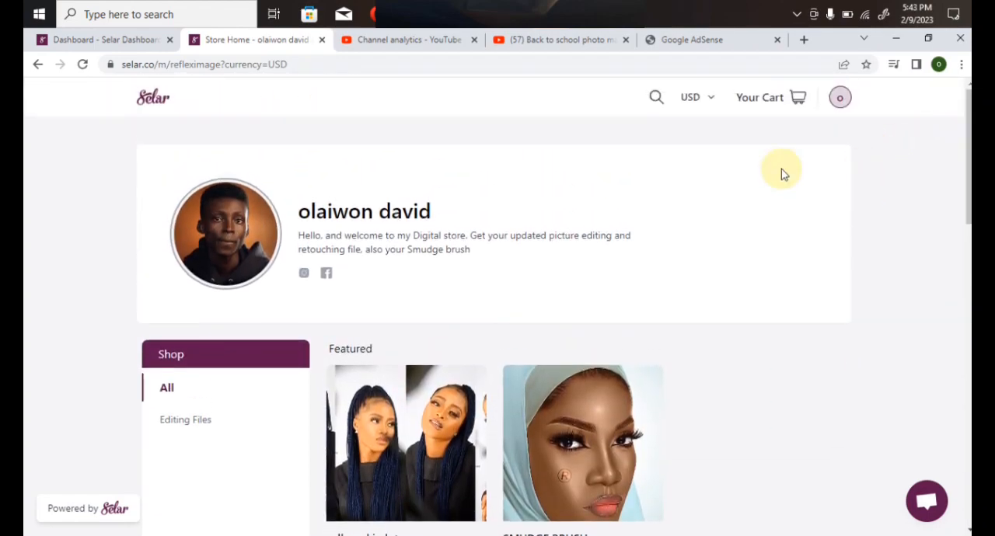
click(691, 101)
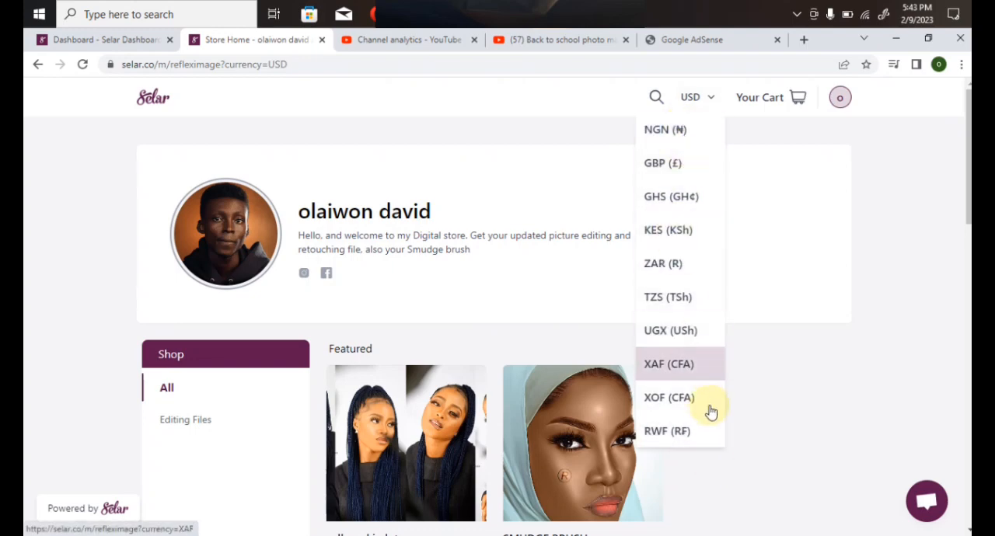
click(906, 207)
- Switch to the "reflex files" folder in File Explorer
click(410, 15)
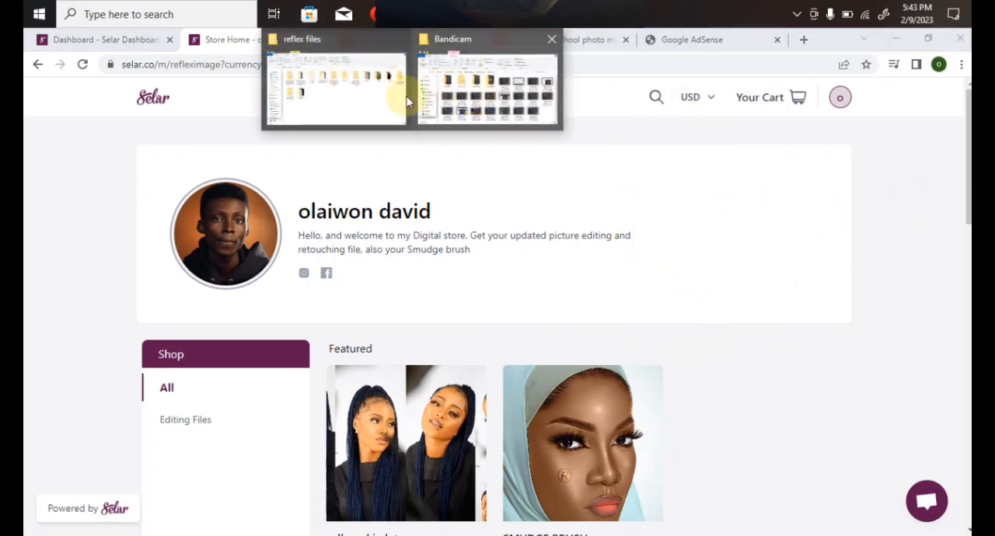
click(346, 93)
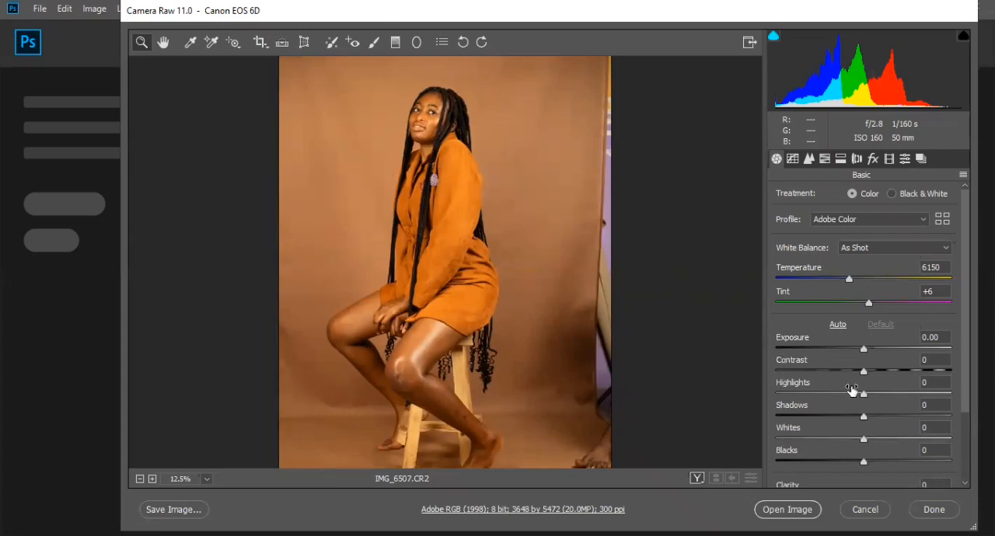
- In Camera Raw, set contrast to +13, highlights to -25 and whites to -18, and open the image in Photoshop
drag(862, 372, 841, 395)
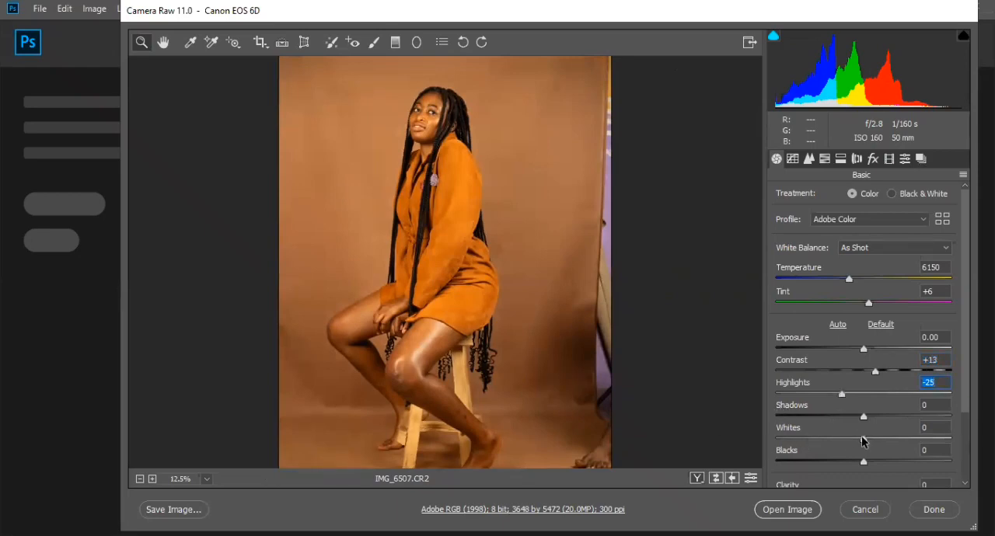
drag(863, 440, 847, 440)
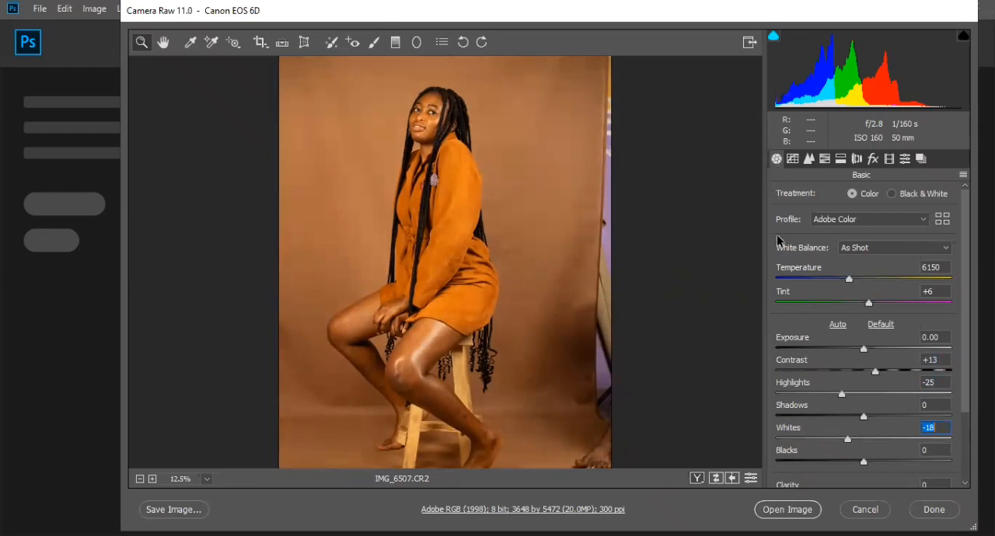
click(787, 509)
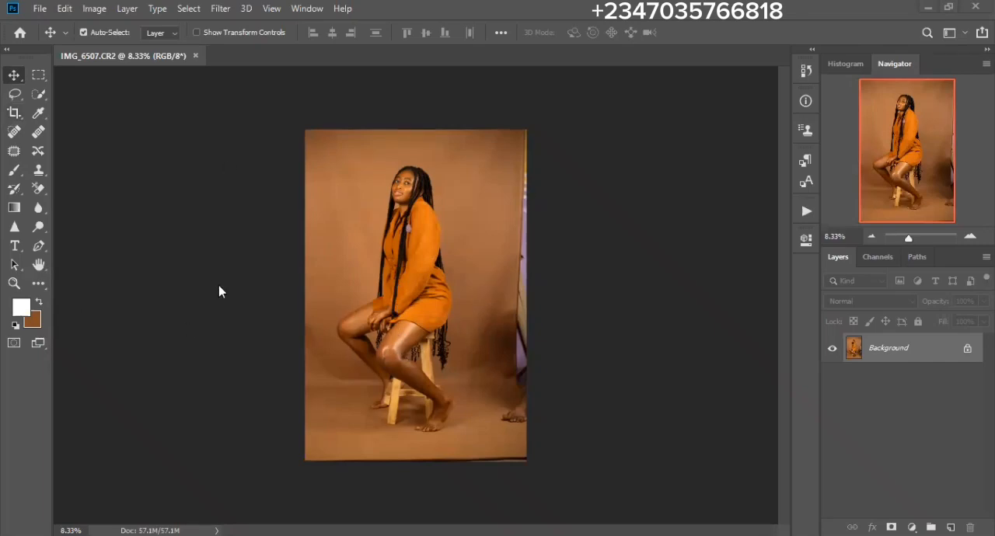
click(308, 10)
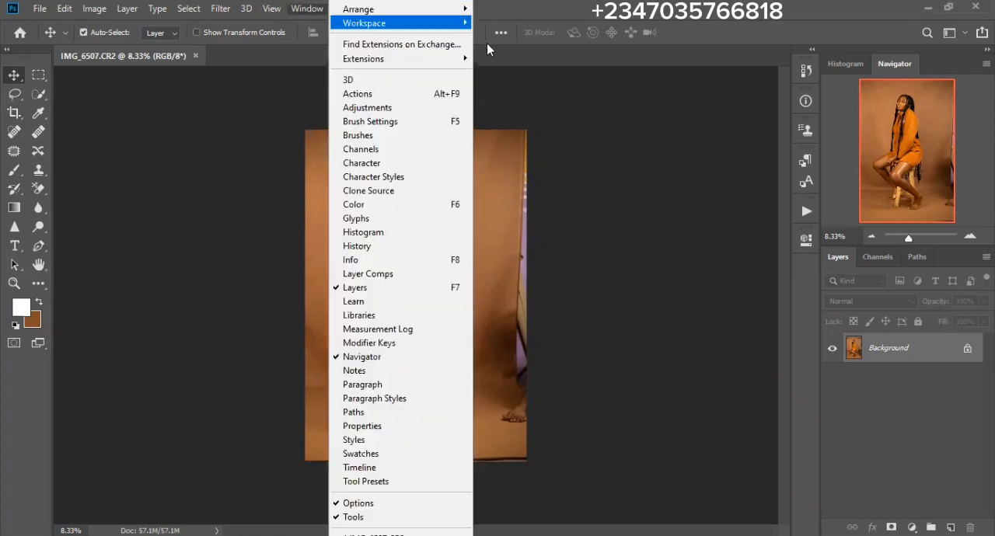
mouse_move(426, 26)
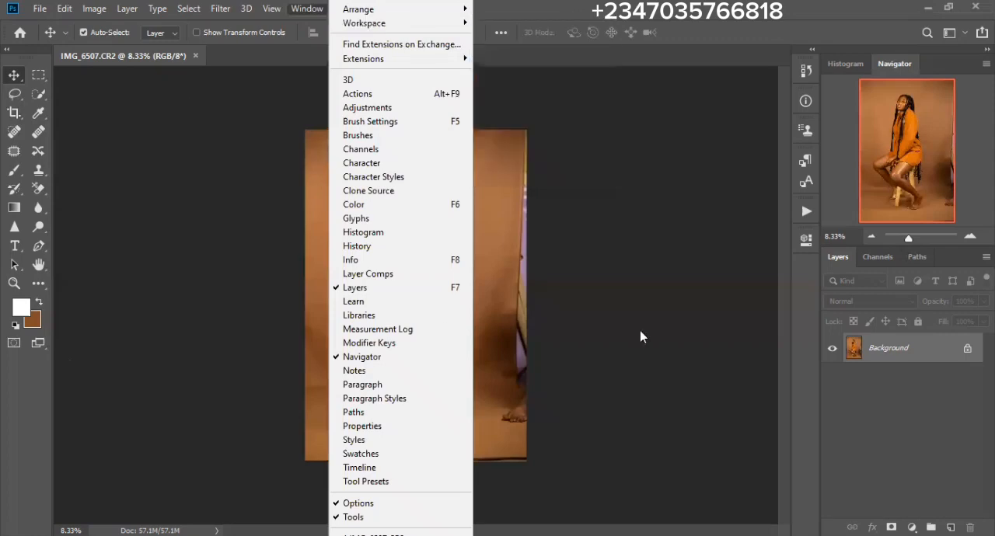
click(18, 246)
click(6, 50)
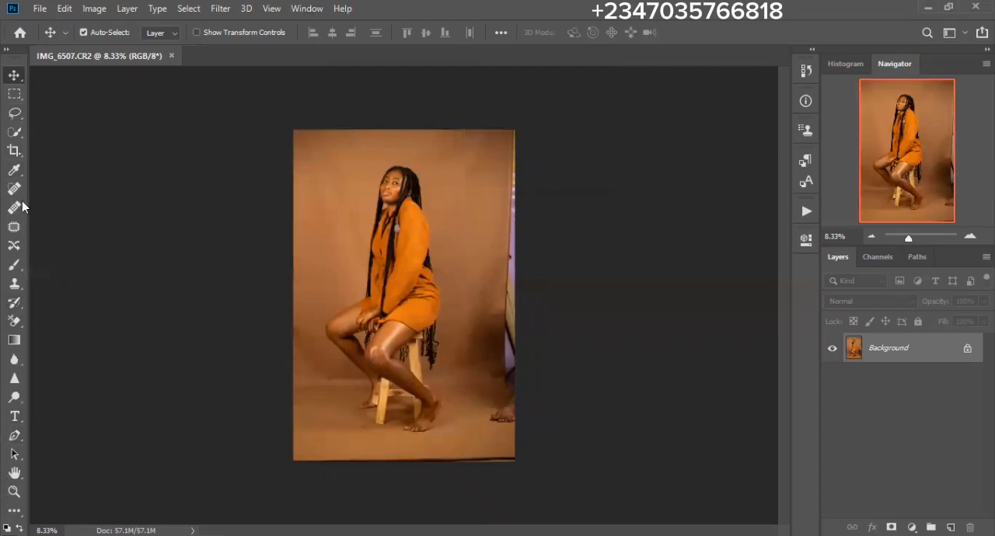
click(6, 50)
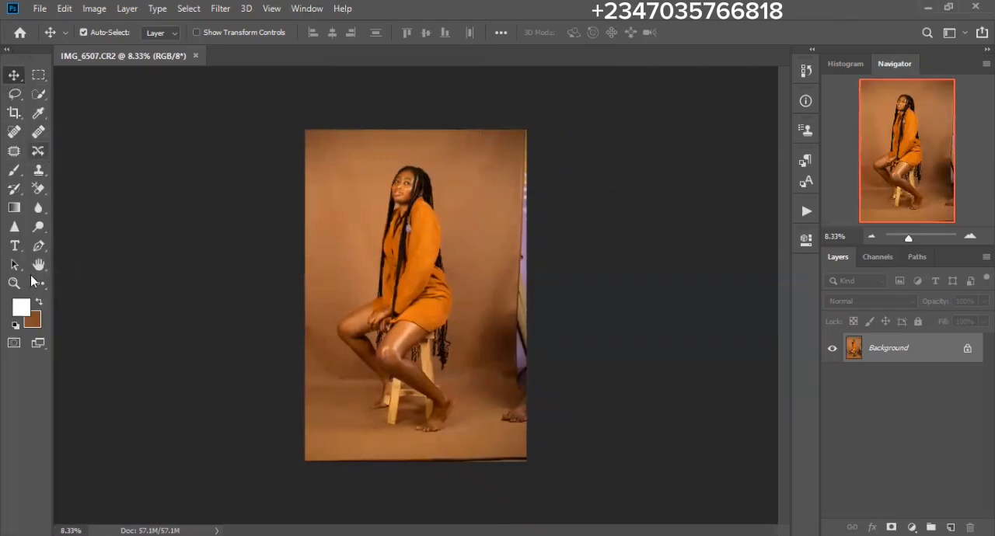
click(6, 50)
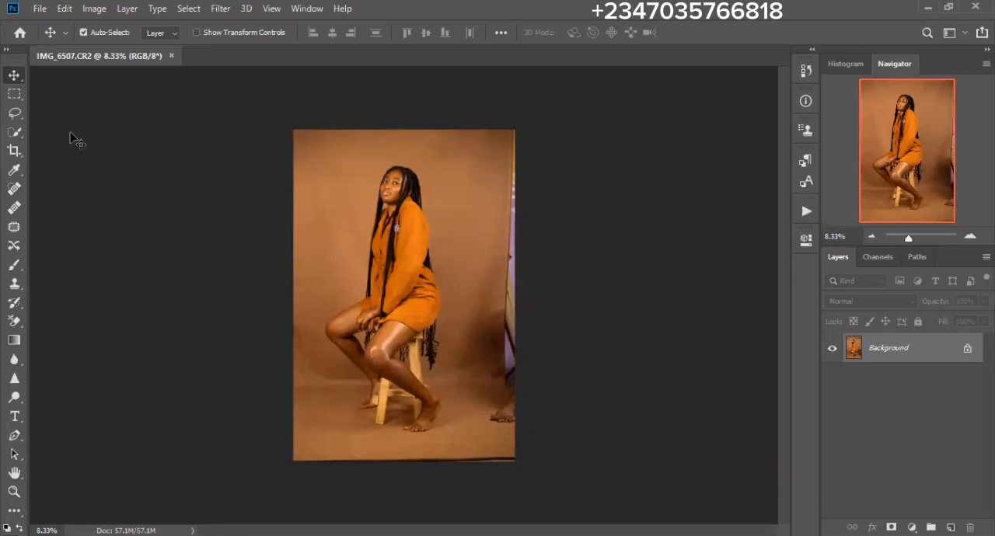
click(8, 50)
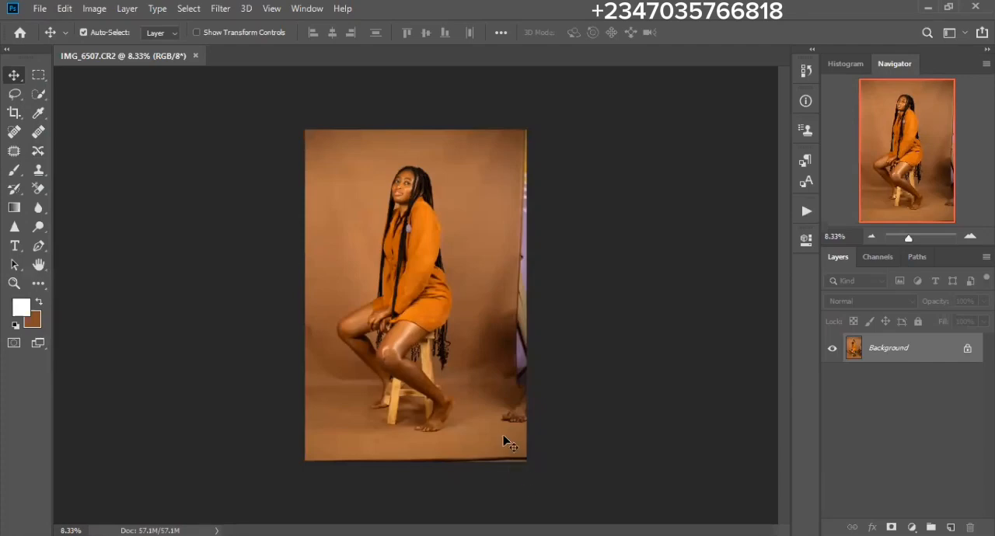
- Crop the photo at a 4:5 (8:10) ratio, extending the canvas beyond the photo's edges on all sides
click(14, 115)
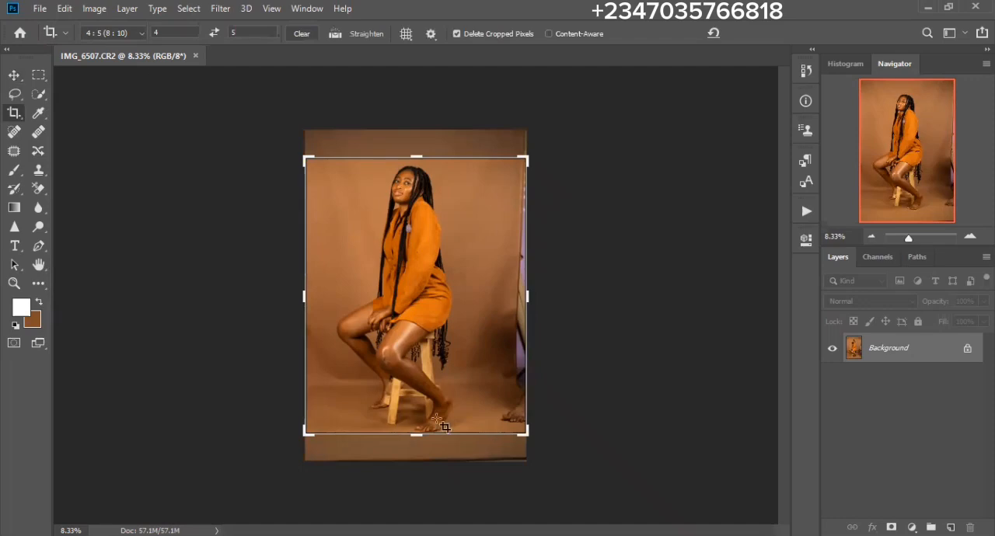
drag(416, 435, 416, 451)
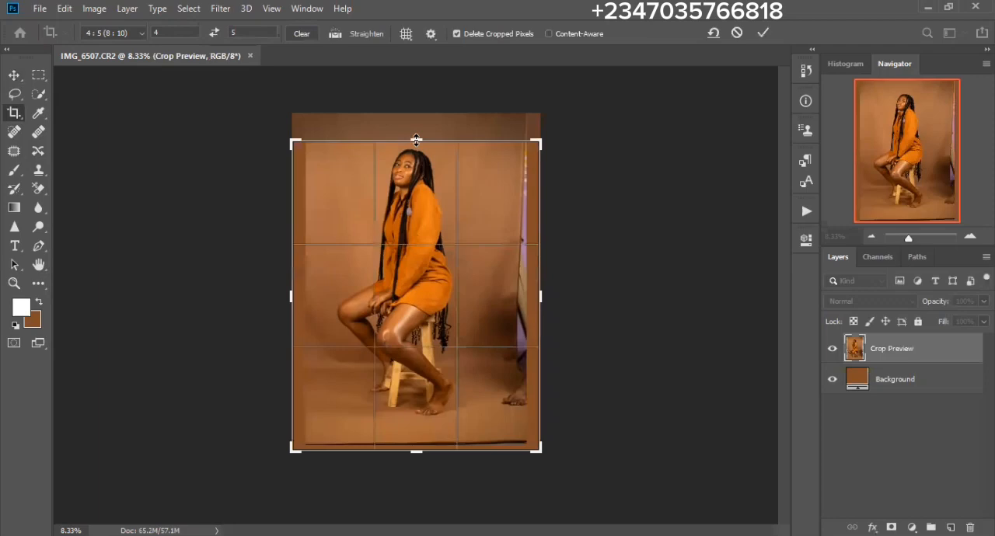
drag(416, 141, 416, 103)
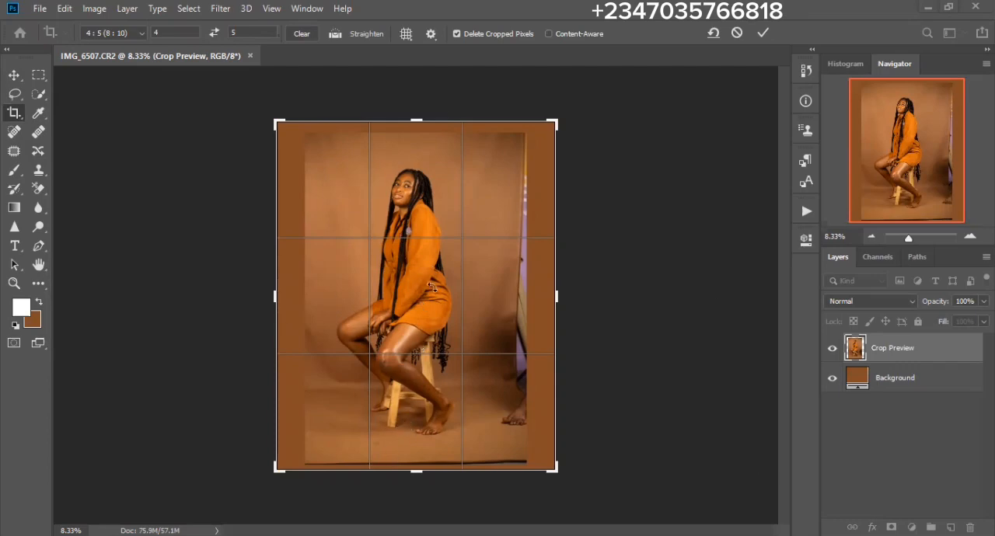
key(Return)
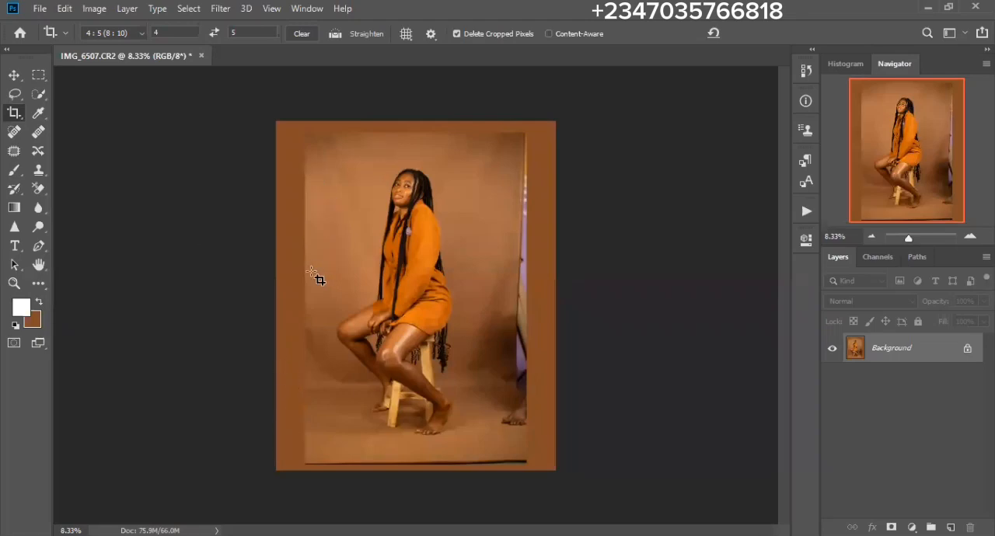
click(536, 262)
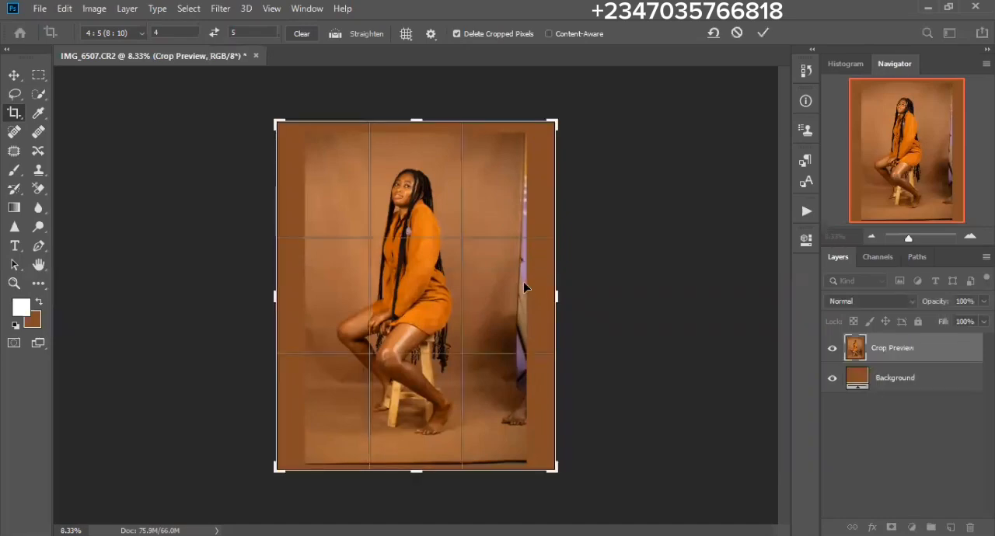
key(Return)
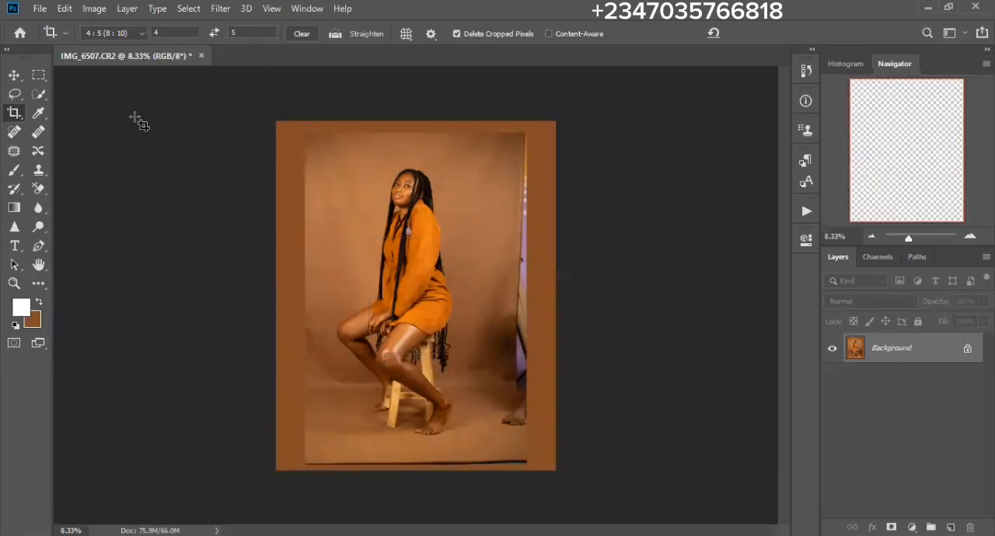
- Select a full-height backdrop strip right of the woman, shifted slightly inward, stretch it to 233.90% width past the canvas edge, and deselect
click(93, 75)
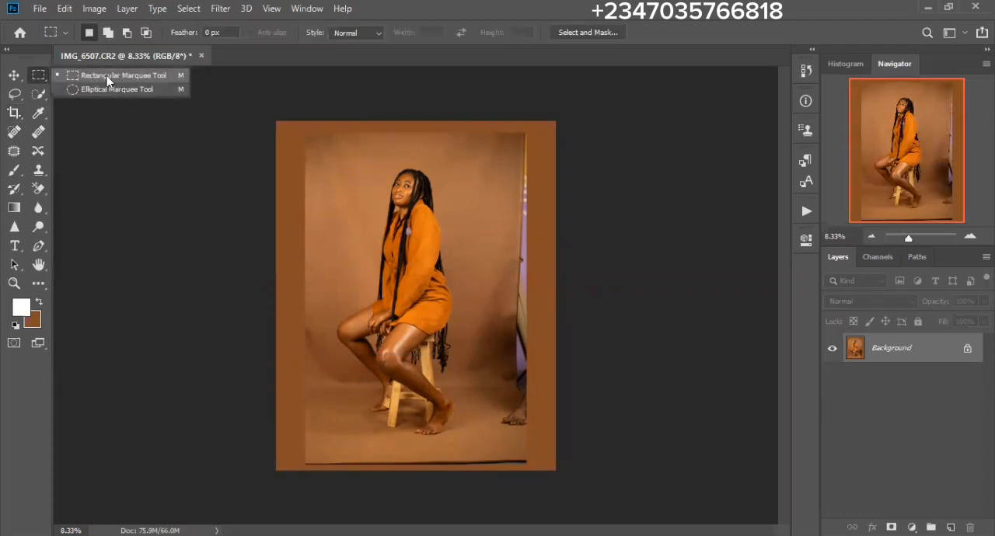
click(198, 37)
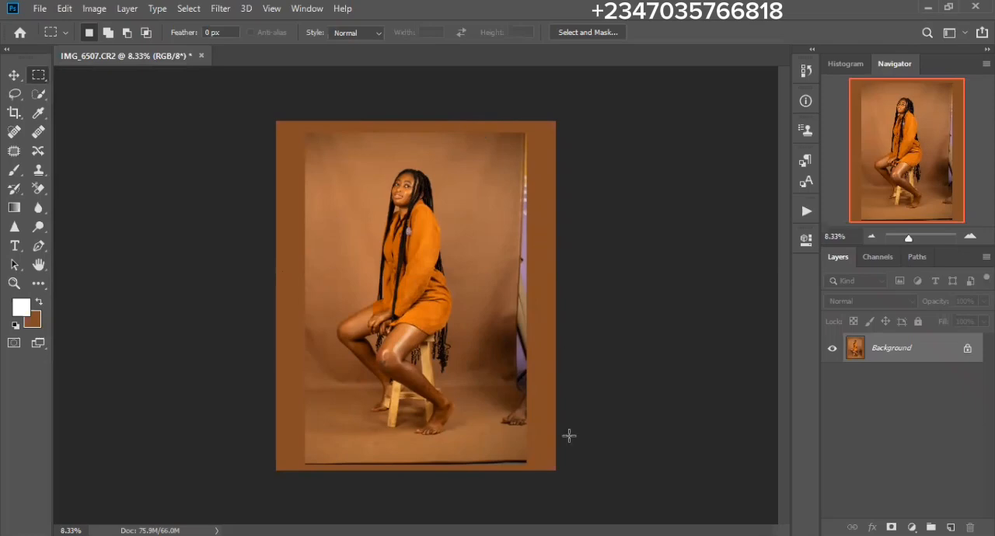
drag(577, 488, 470, 117)
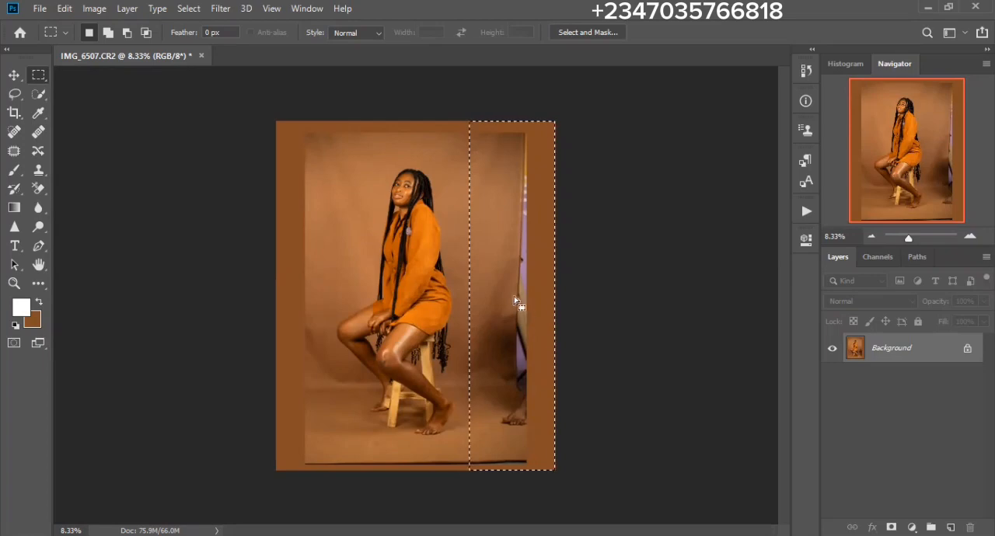
key(Left)
key(Left)
key(Left)
key(Left)
key(Left)
key(Left)
key(Left)
key(Left)
key(Left)
key(Left)
key(Left)
key(Left)
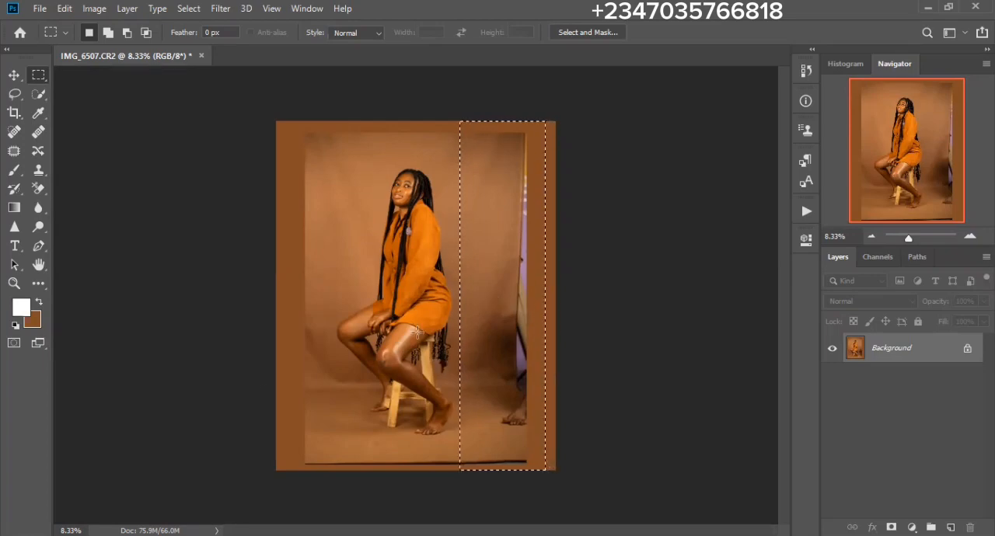
key(Left)
key(Left)
key(Left)
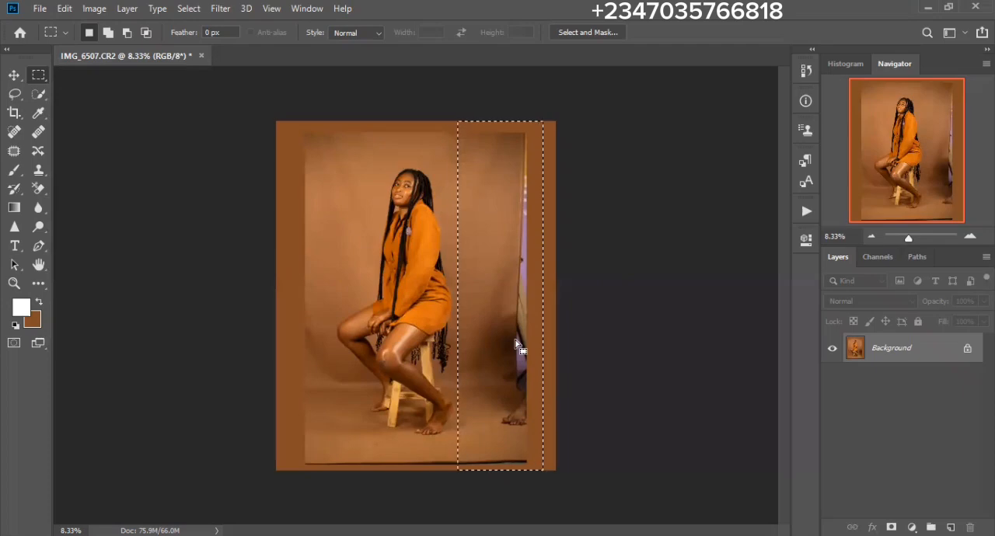
key(ctrl+t)
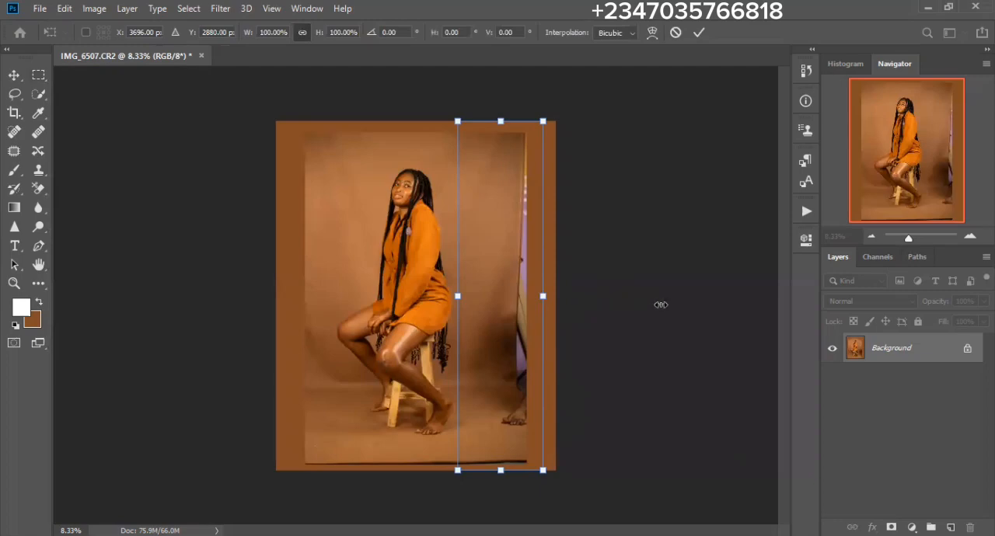
drag(661, 305, 658, 305)
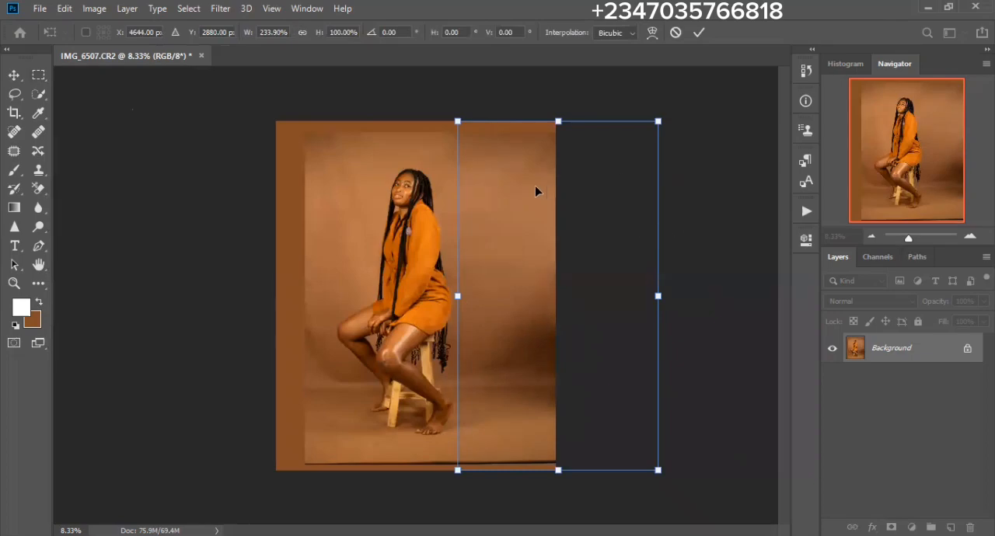
key(Return)
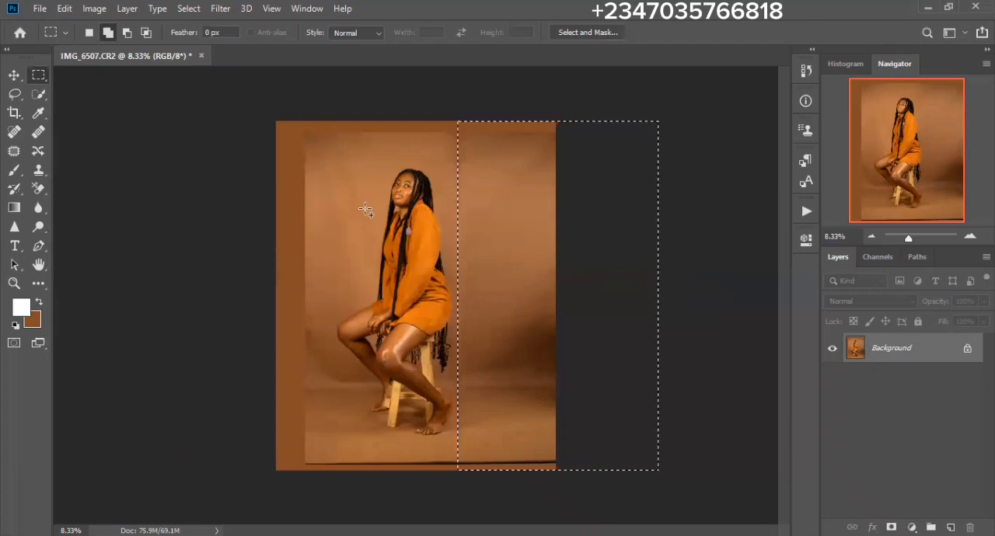
click(188, 9)
click(194, 38)
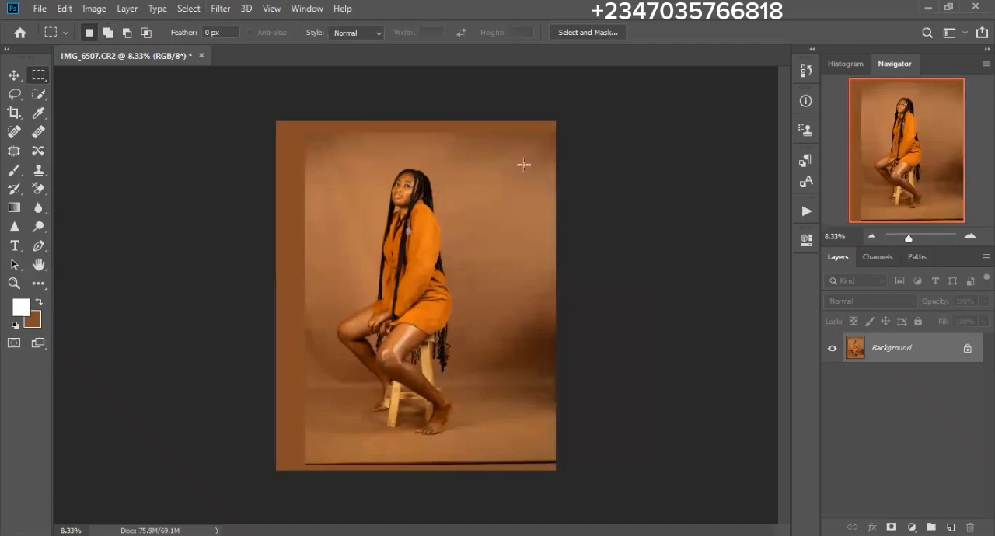
- Redo the canvas extension with a white background, adding area only along the photo's top and left edges
key(ctrl+shift+z)
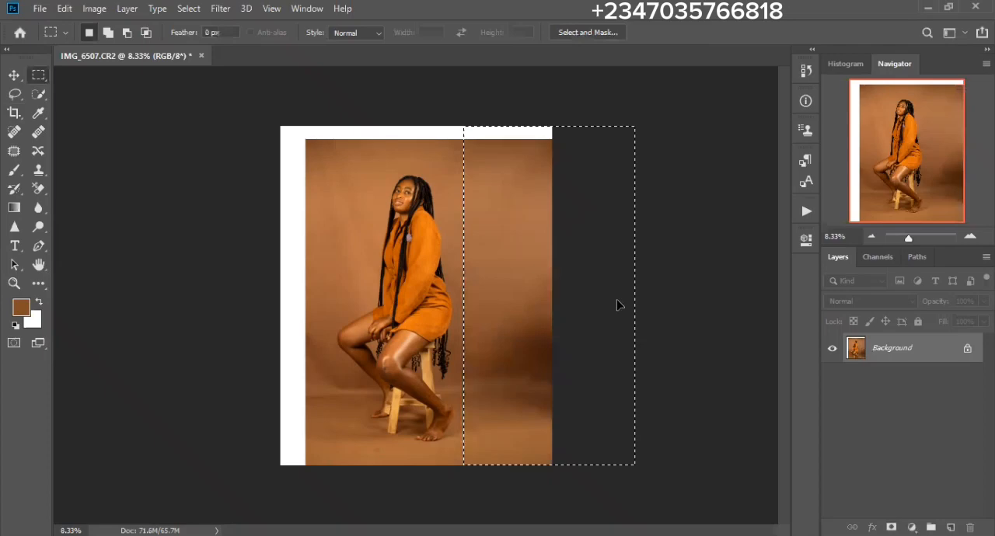
click(537, 225)
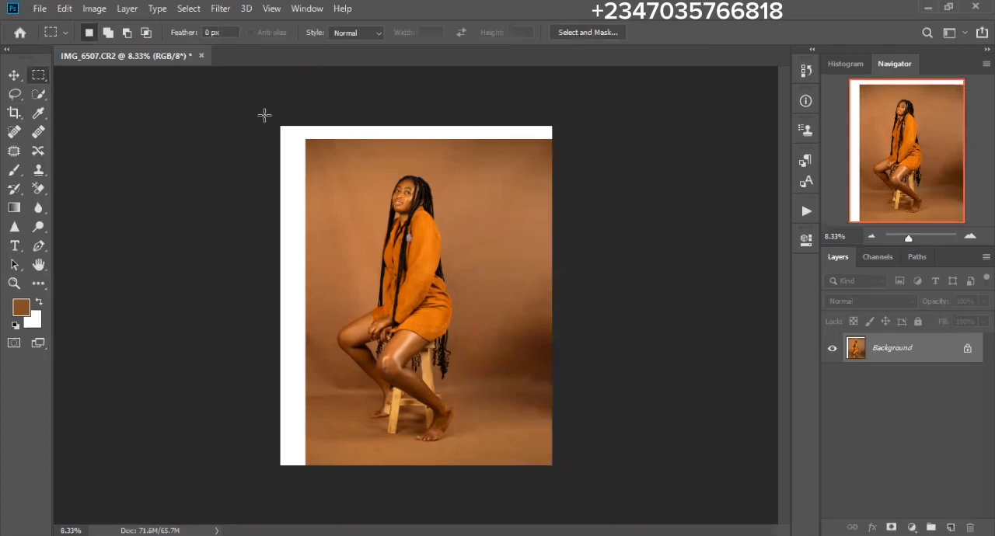
- Select a full-width strip above the woman's head, stretch it upward past the canvas edge to cover the white band, and deselect
drag(595, 165, 597, 168)
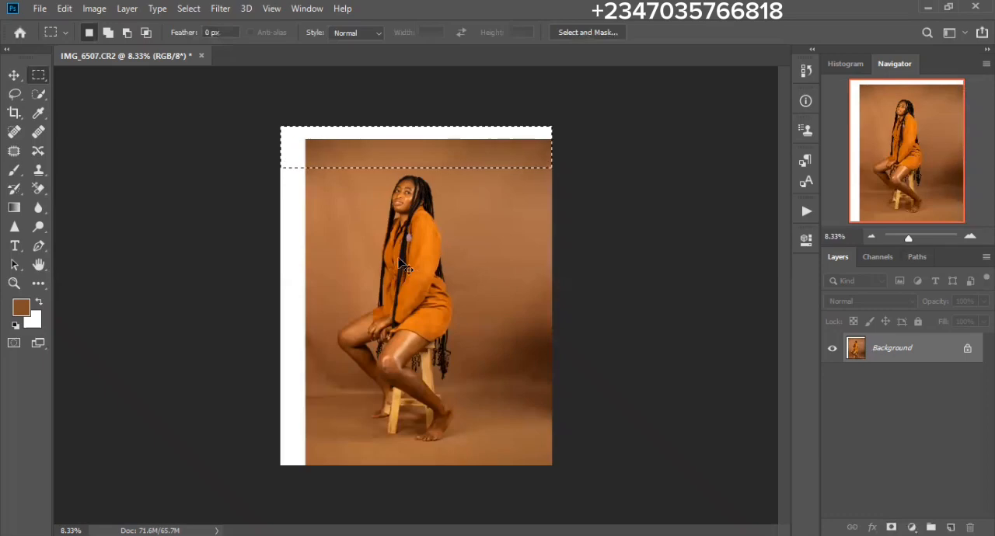
key(ctrl+t)
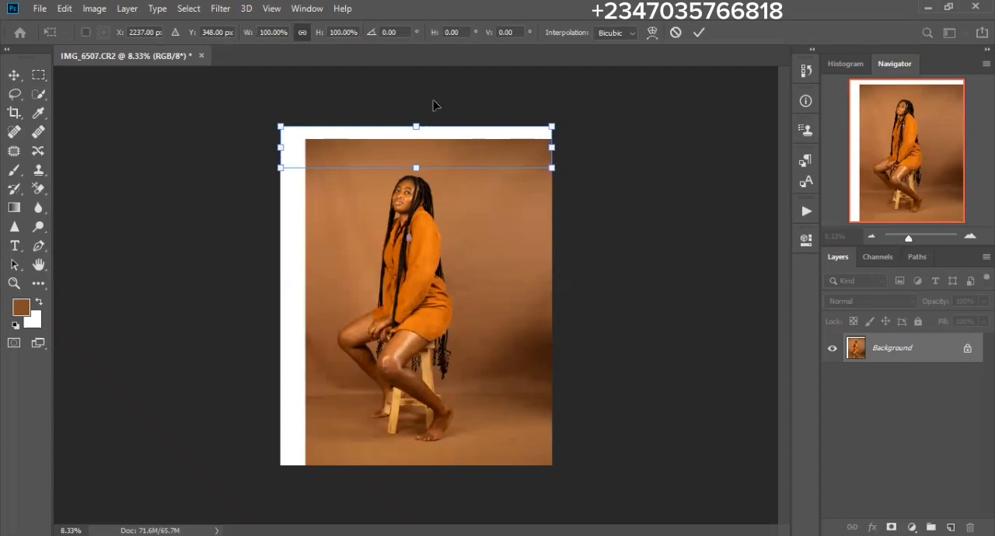
key(ctrl+shift+z)
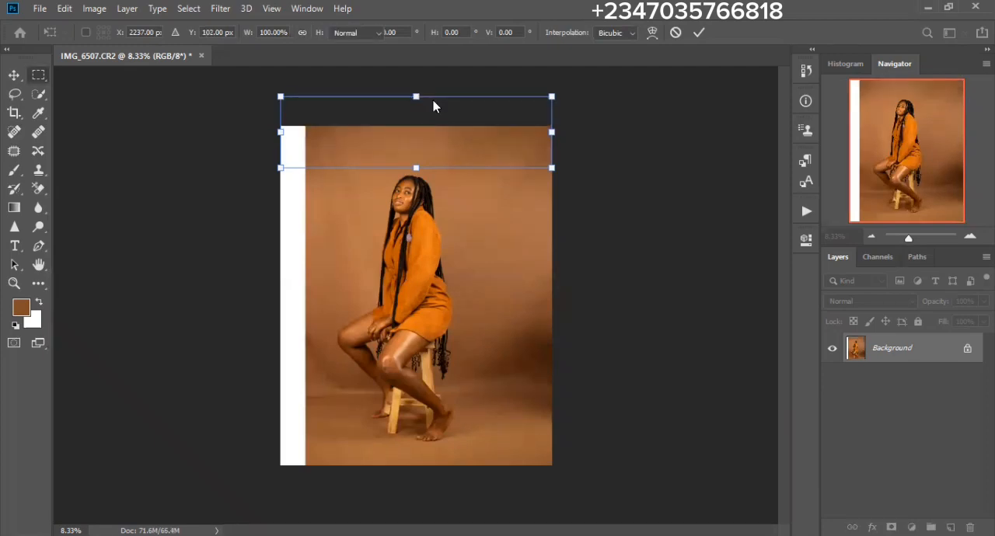
key(Return)
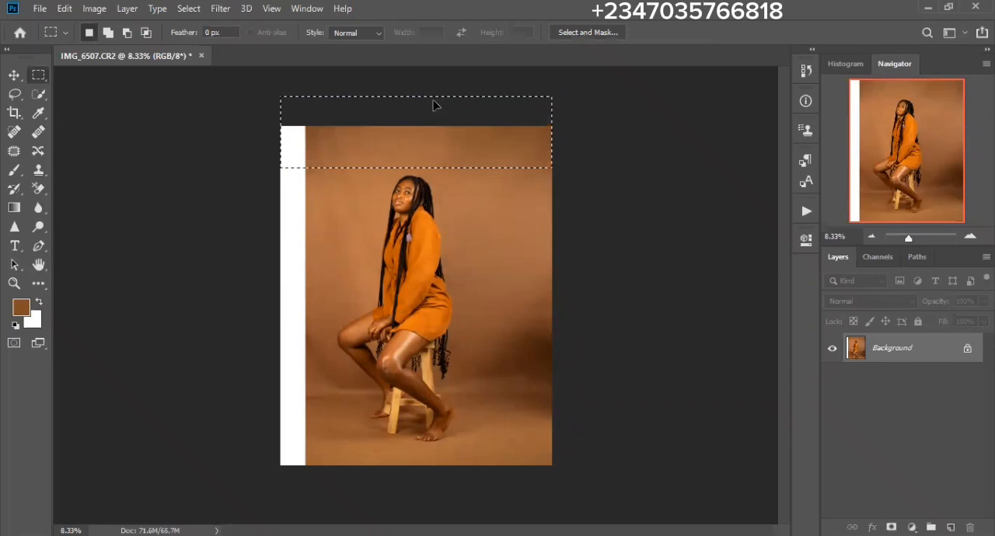
key(ctrl+d)
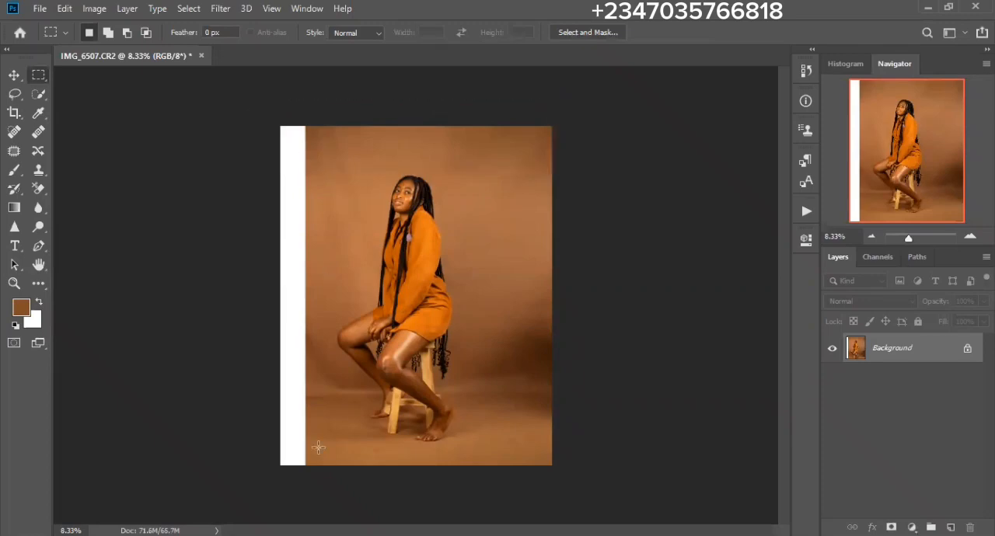
- Select a full-height strip spanning the white band and adjoining backdrop, stretch it outward to 243.81% width, and deselect
drag(326, 484, 325, 486)
key(ctrl+t)
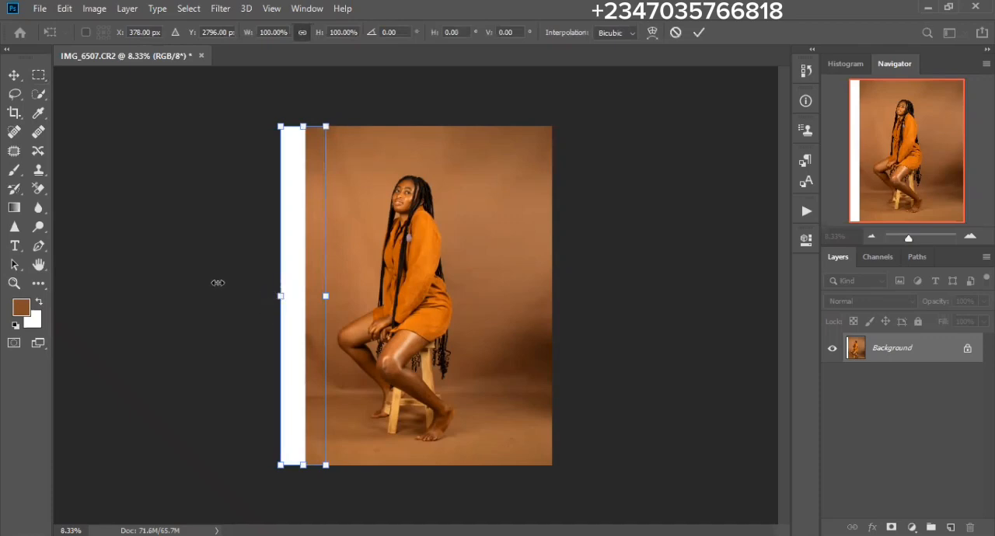
drag(218, 283, 212, 286)
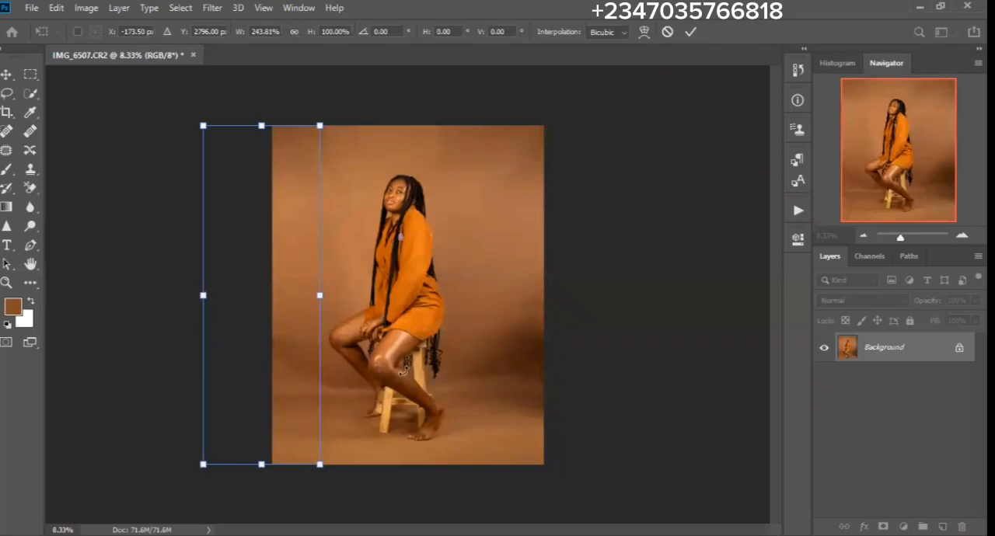
key(Return)
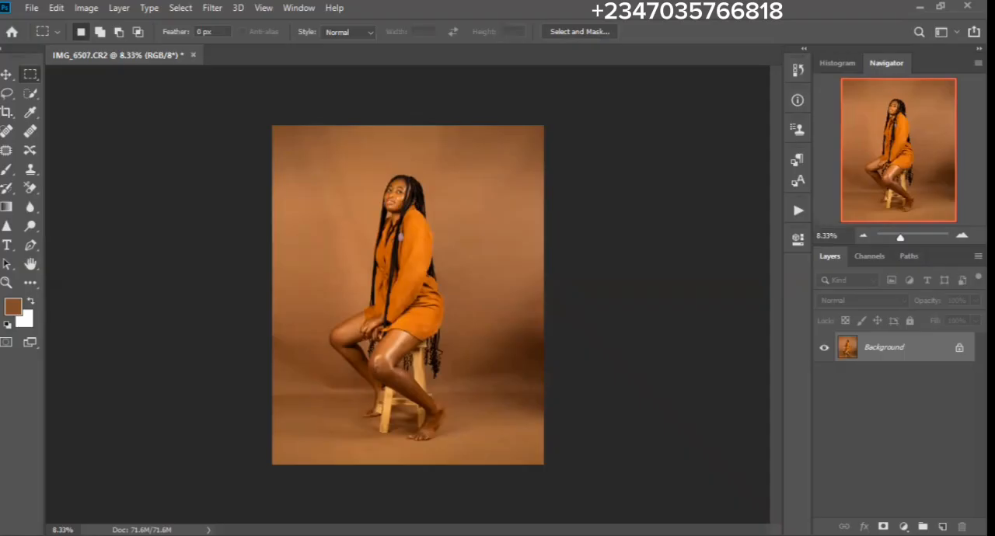
- Duplicate the Background layer for retouching the woman's legs
key(ctrl+plus)
key(ctrl+plus)
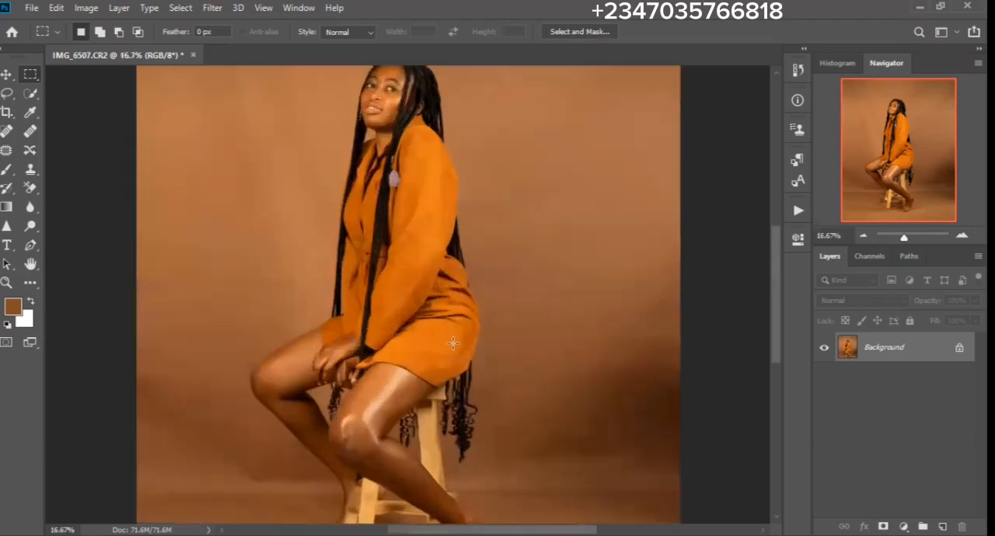
drag(379, 424, 430, 300)
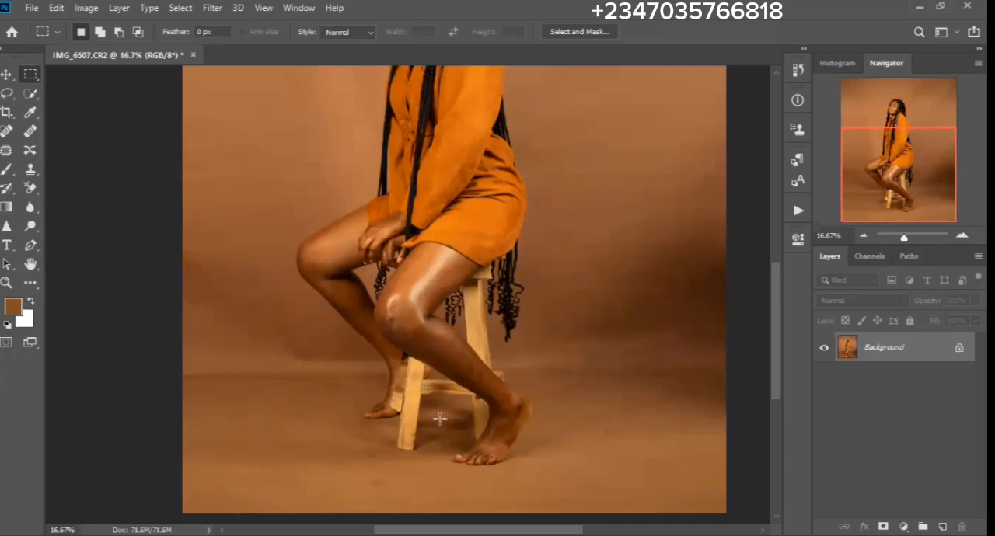
scroll(435, 366, up, 1)
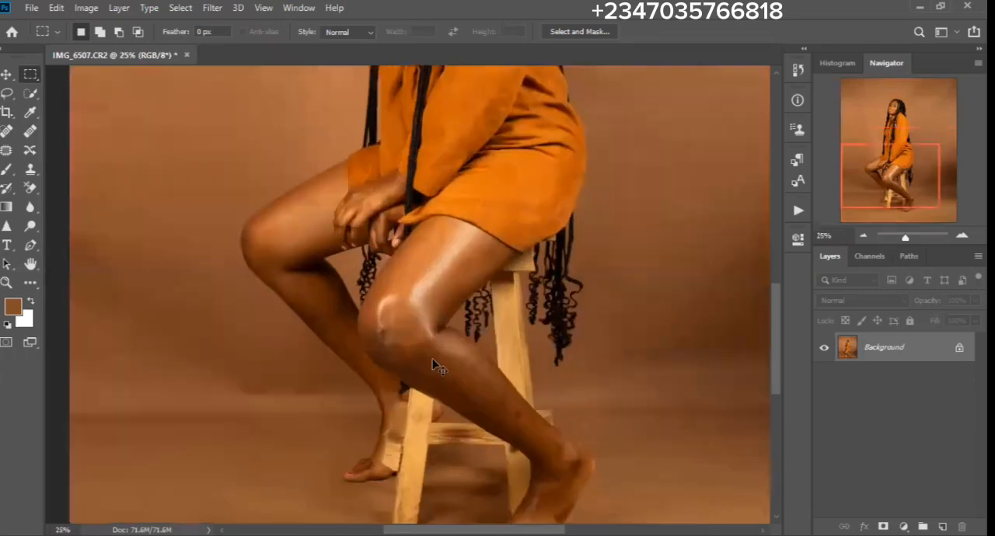
key(ctrl+plus)
drag(498, 471, 469, 337)
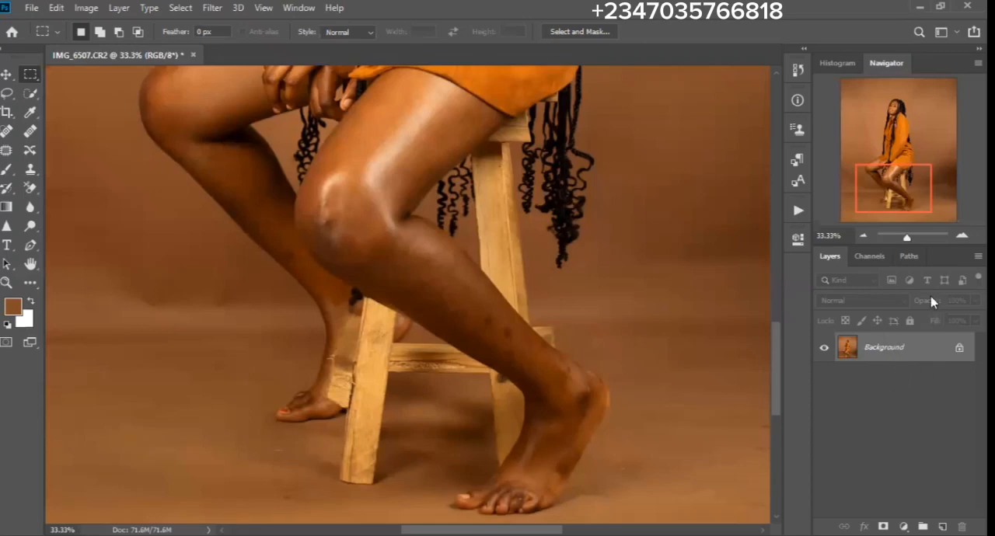
key(ctrl+j)
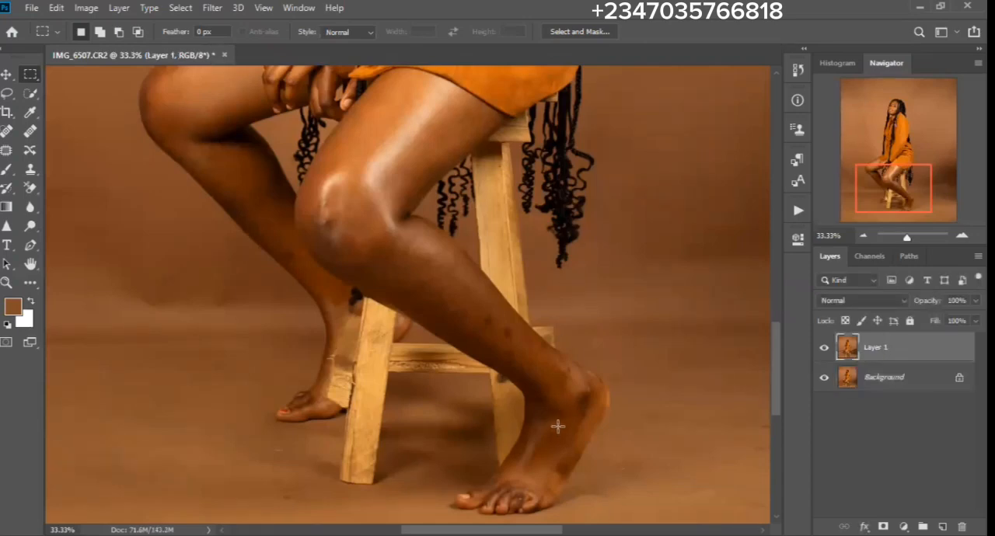
- Remove the dark spots on the shin and ankle of the woman's front leg with the Patch tool
key(ctrl+plus)
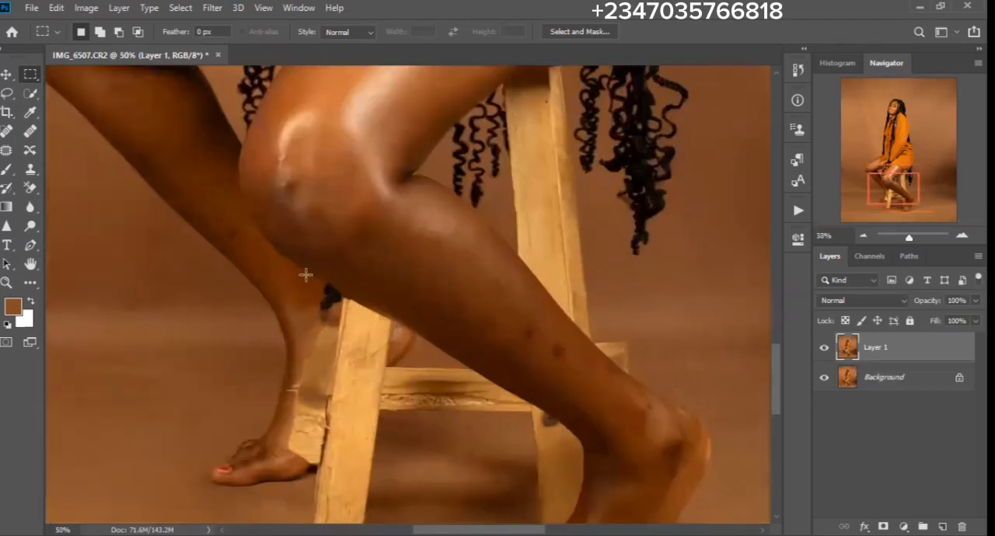
click(5, 152)
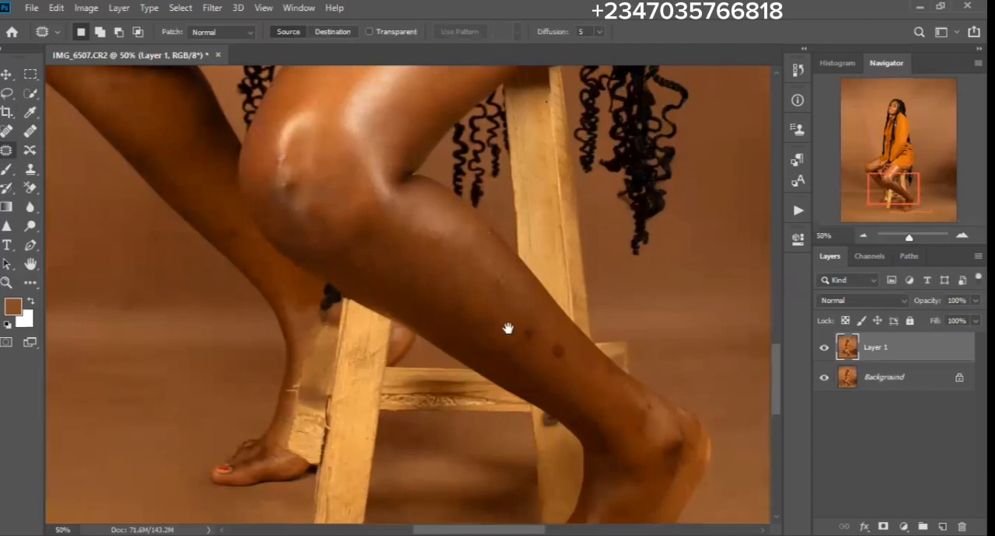
mouse_move(508, 329)
mouse_down()
mouse_move(474, 291)
mouse_move(486, 292)
mouse_up()
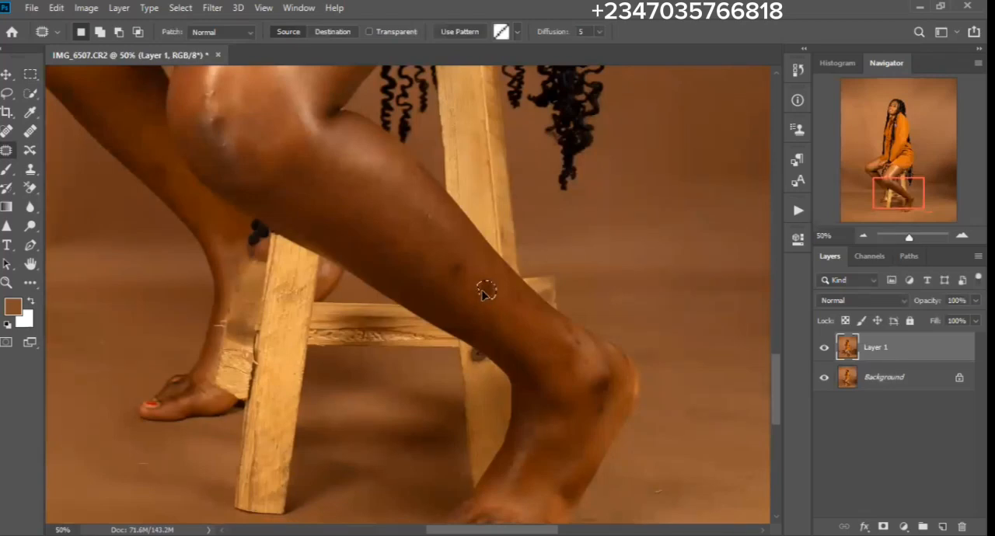
drag(482, 296, 461, 303)
click(460, 329)
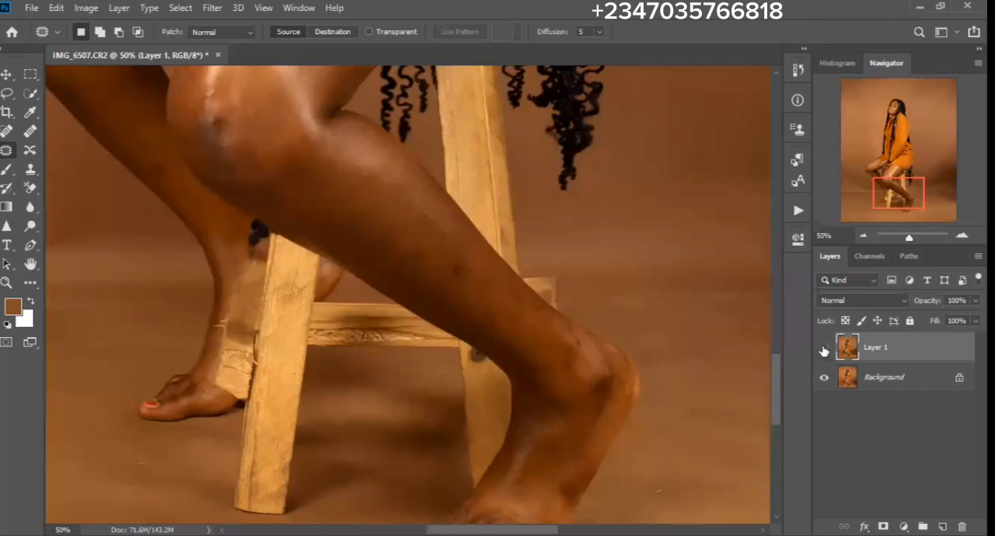
mouse_move(455, 270)
mouse_down()
mouse_move(464, 263)
mouse_move(455, 265)
mouse_up()
drag(490, 320, 485, 322)
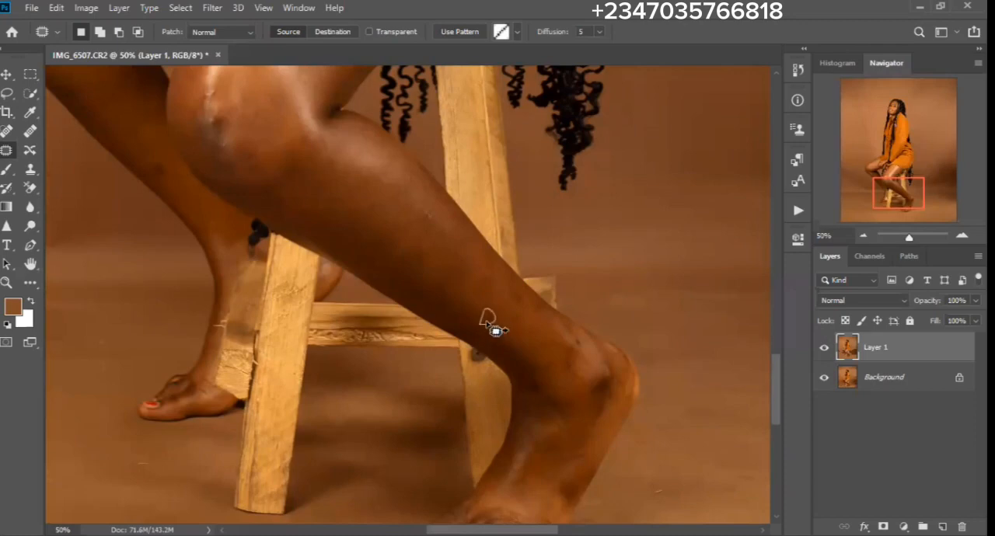
mouse_move(571, 331)
mouse_down()
mouse_move(591, 351)
mouse_move(568, 334)
mouse_up()
drag(515, 419, 506, 306)
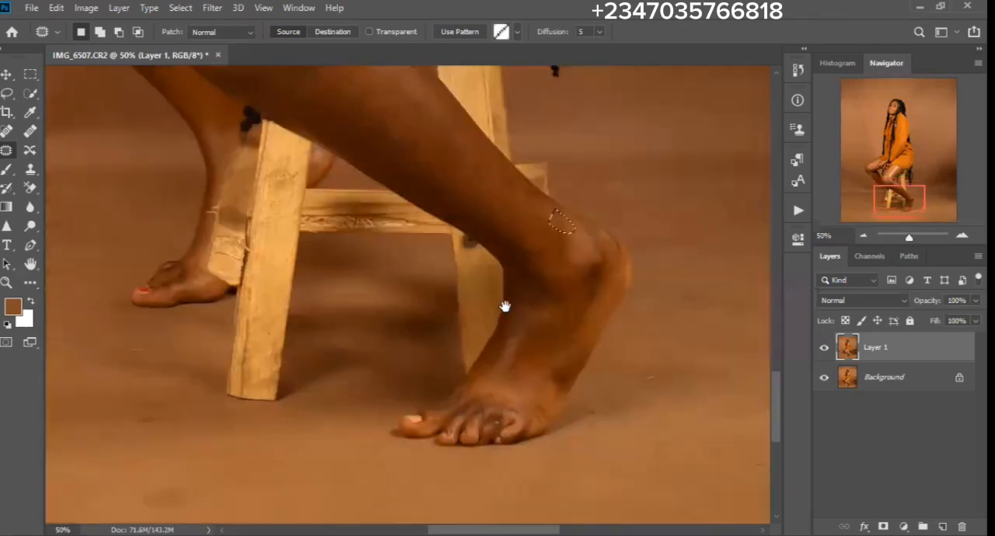
- Patch the blemishes on the front knee and the rear leg's shin, and clear the selection
drag(502, 255, 522, 284)
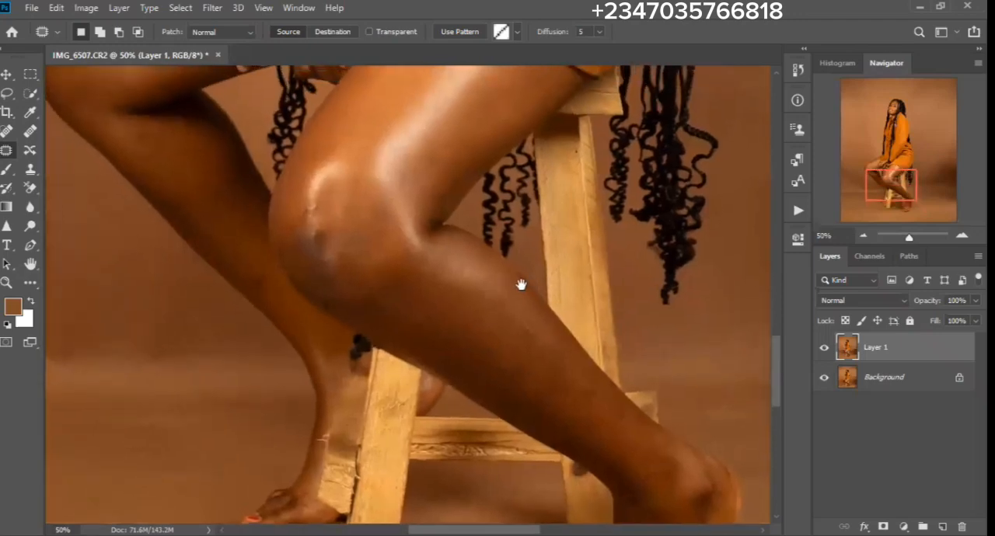
mouse_move(322, 237)
mouse_down()
mouse_move(310, 230)
mouse_move(316, 248)
mouse_move(323, 237)
mouse_move(313, 215)
mouse_move(353, 263)
mouse_up()
mouse_move(428, 274)
mouse_down()
mouse_move(415, 367)
mouse_move(402, 286)
mouse_move(387, 341)
mouse_up()
drag(436, 223, 762, 101)
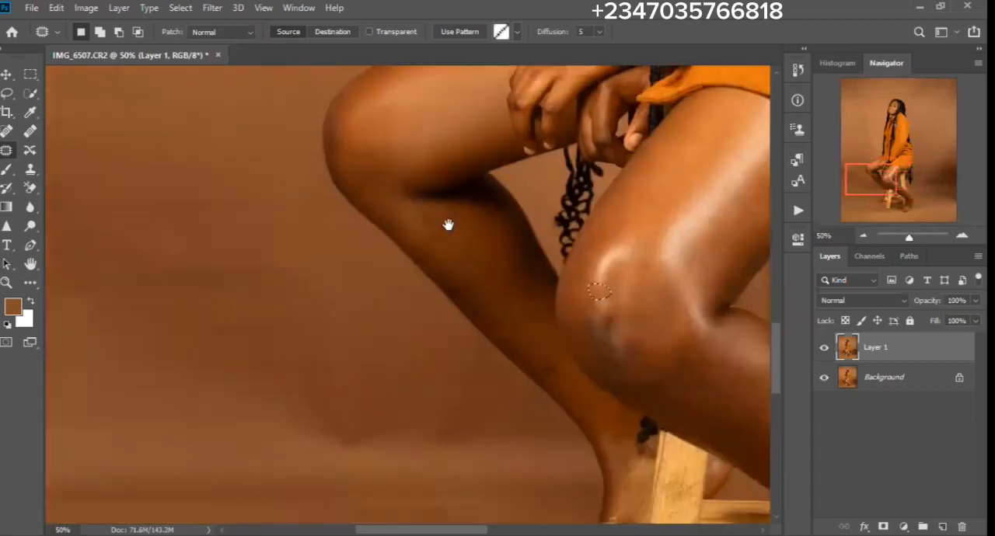
mouse_move(536, 357)
mouse_down()
mouse_move(558, 375)
mouse_move(529, 359)
mouse_up()
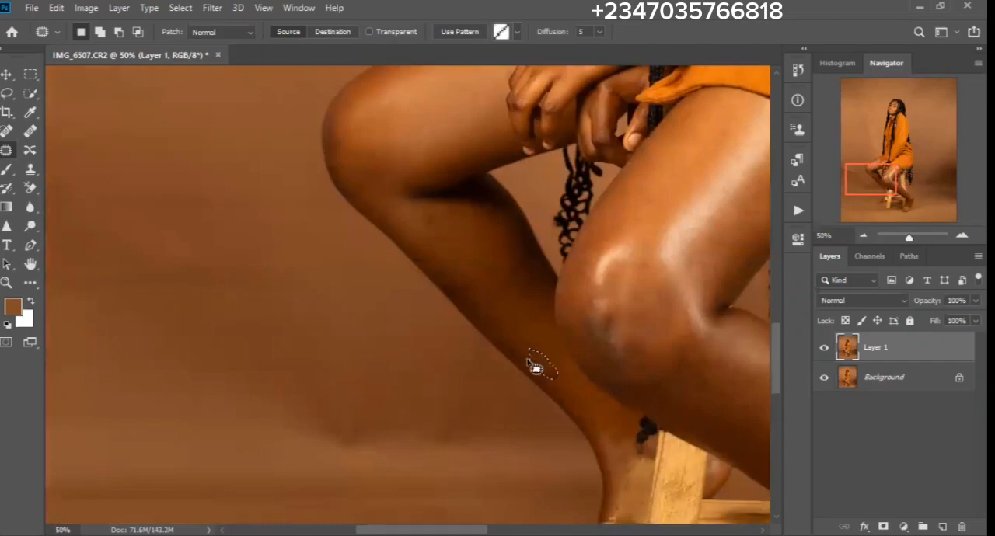
drag(555, 231, 573, 410)
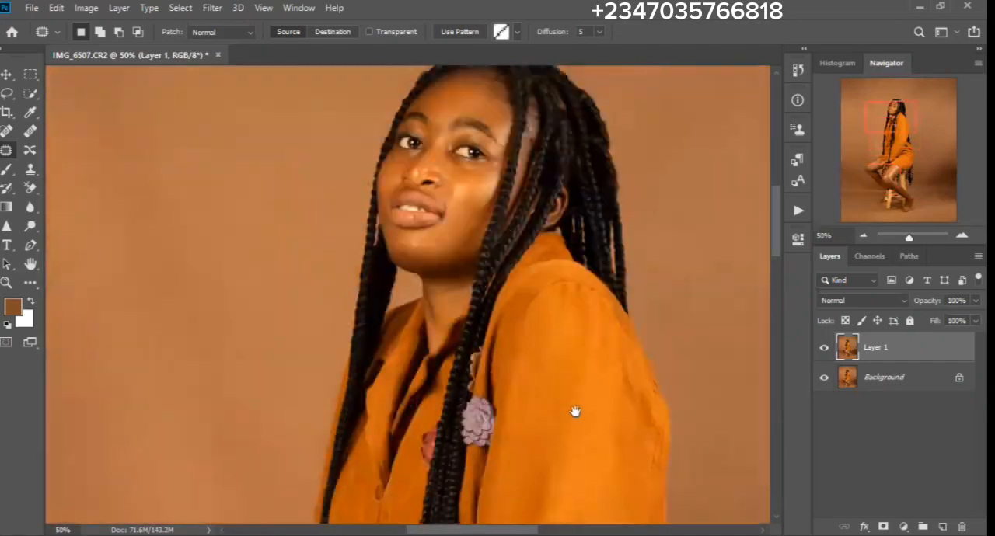
drag(502, 281, 572, 232)
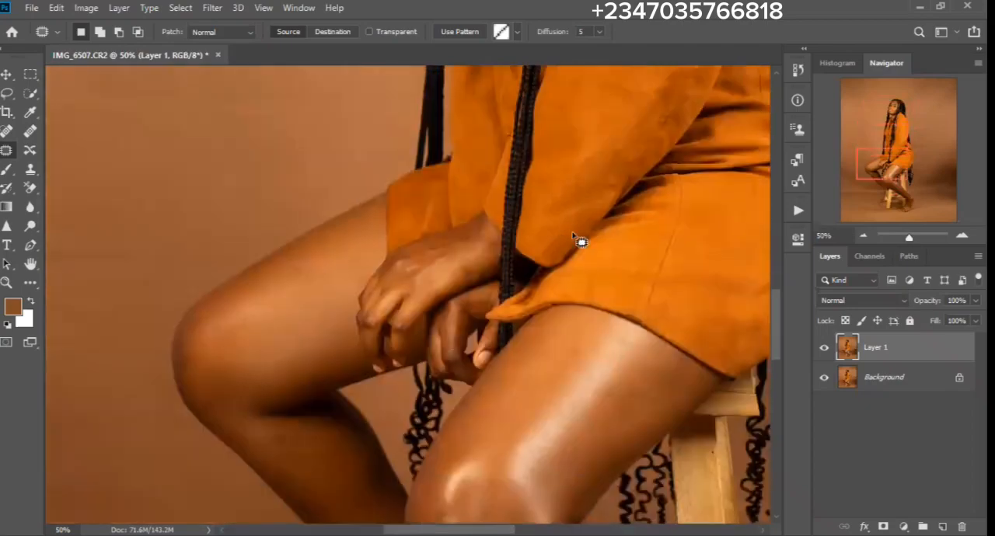
key(ctrl+d)
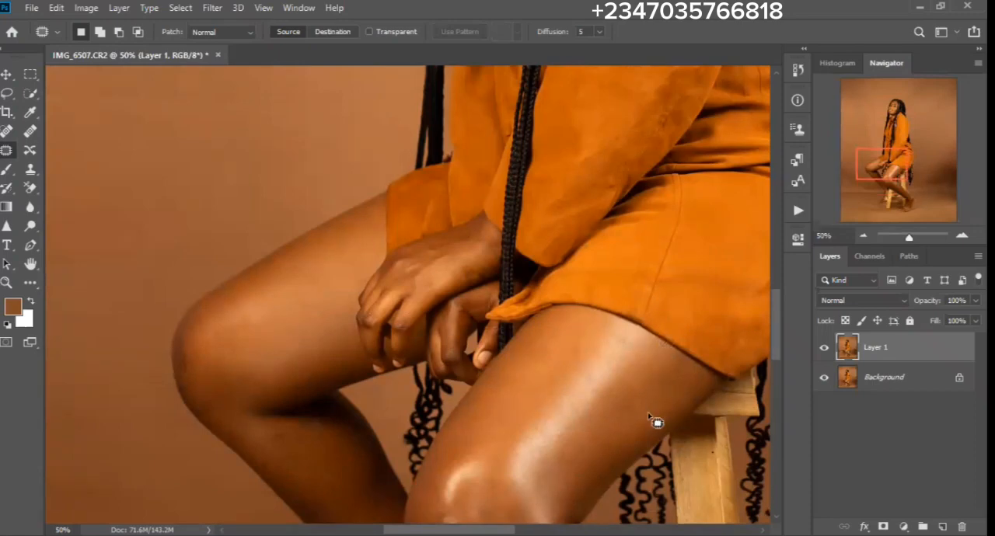
- Show the saved actions and turn off Button Mode so they are listed by set
click(798, 211)
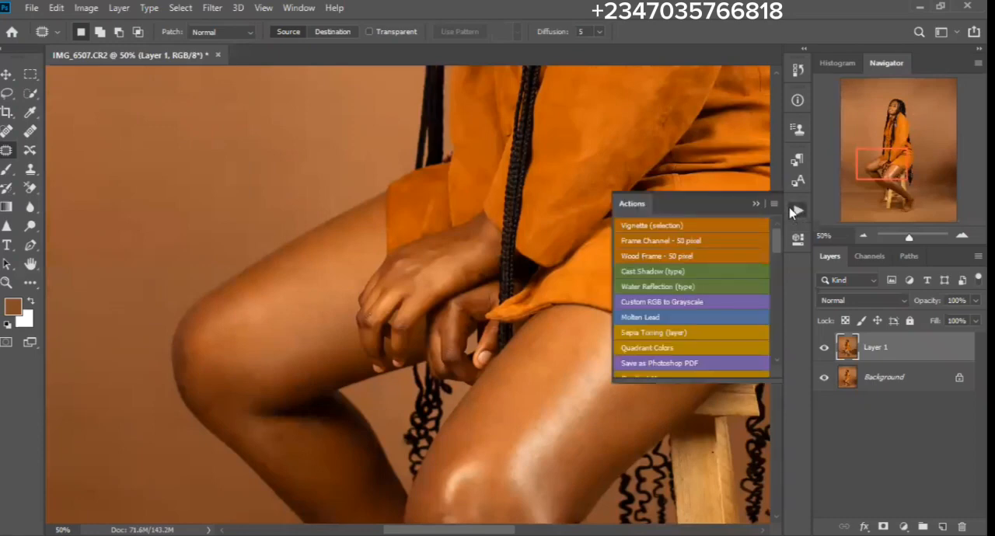
scroll(759, 341, down, 10)
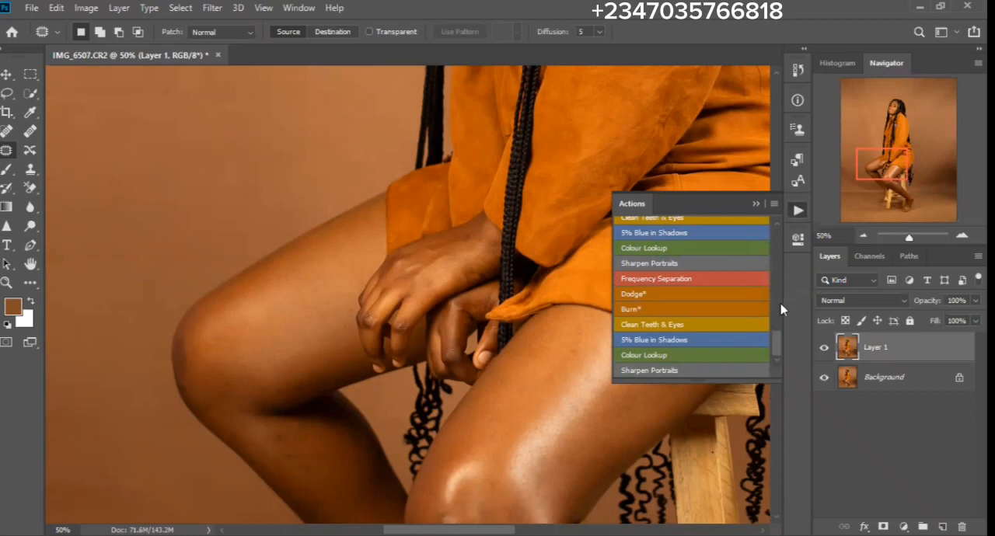
mouse_move(775, 340)
mouse_down()
mouse_move(778, 314)
mouse_move(770, 358)
mouse_up()
click(774, 204)
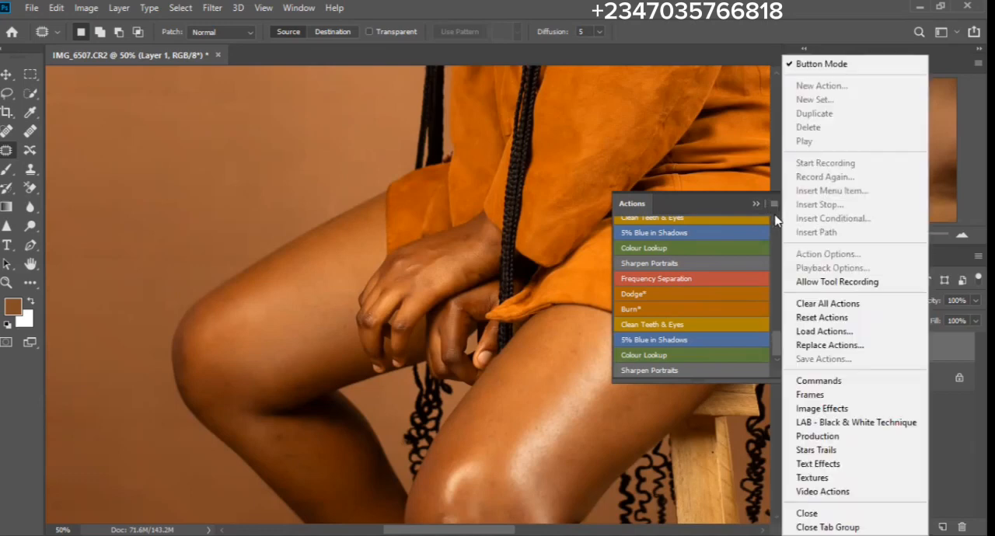
click(817, 72)
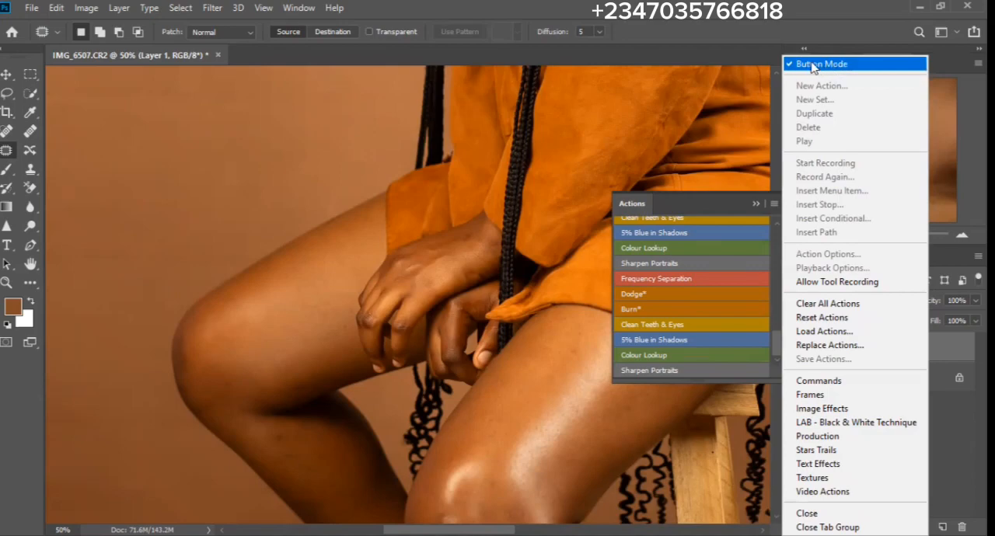
- Collapse all the expanded action sets so that only the set names are listed
click(650, 224)
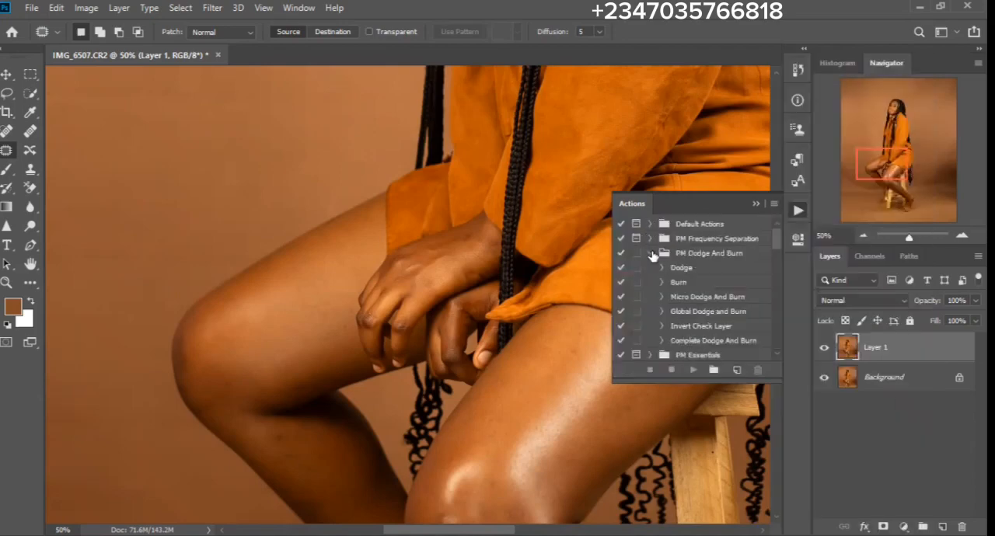
click(650, 254)
click(649, 283)
click(650, 298)
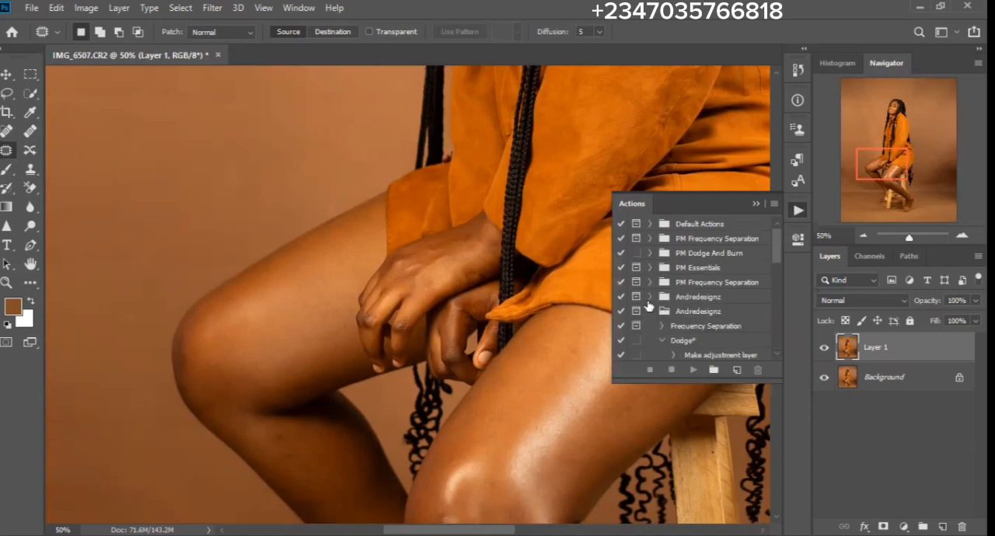
click(651, 312)
click(650, 327)
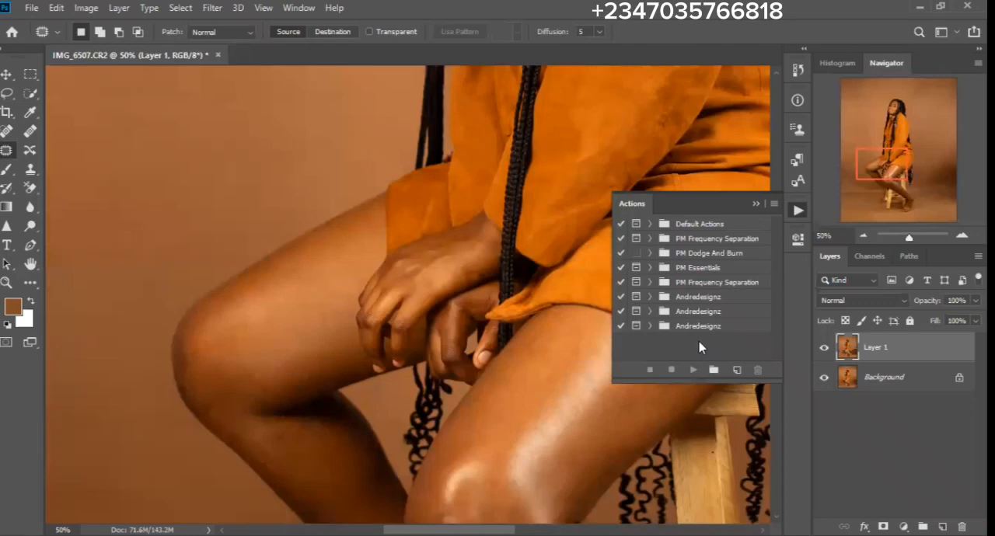
- Return the actions to Button Mode and run Frequency Separation with a Gaussian Blur radius of about 2.5 pixels on the Low* layer
click(775, 206)
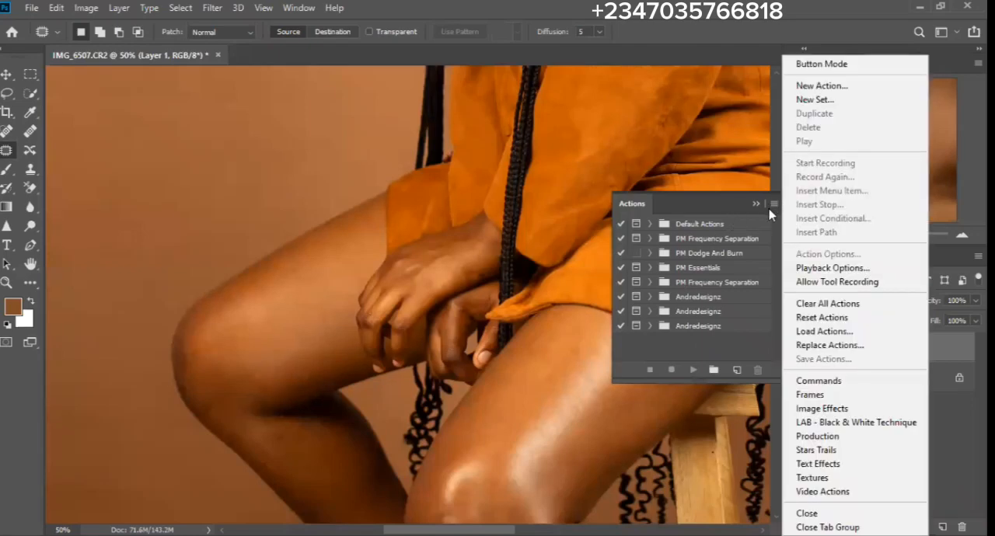
click(818, 67)
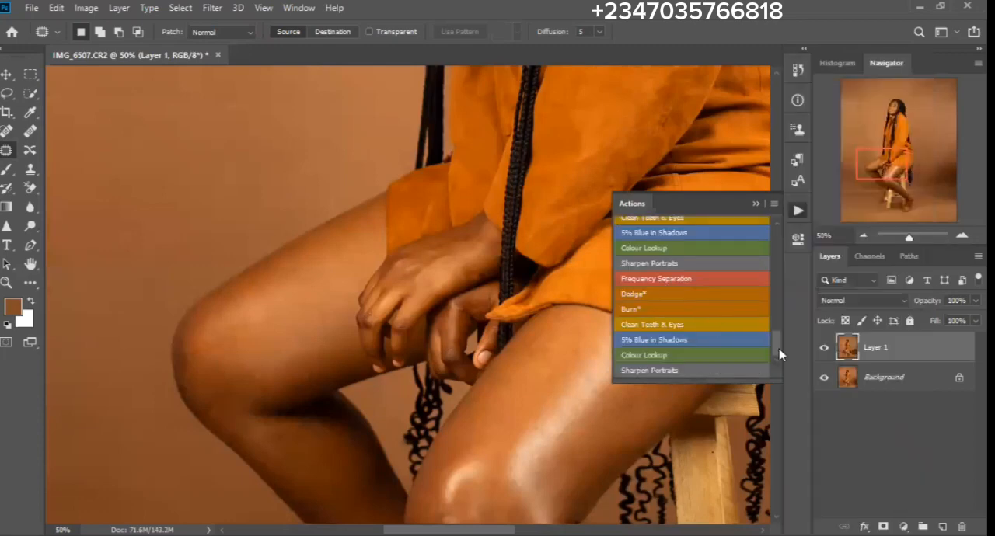
mouse_move(780, 354)
mouse_down()
mouse_move(780, 244)
mouse_move(777, 350)
mouse_up()
click(658, 281)
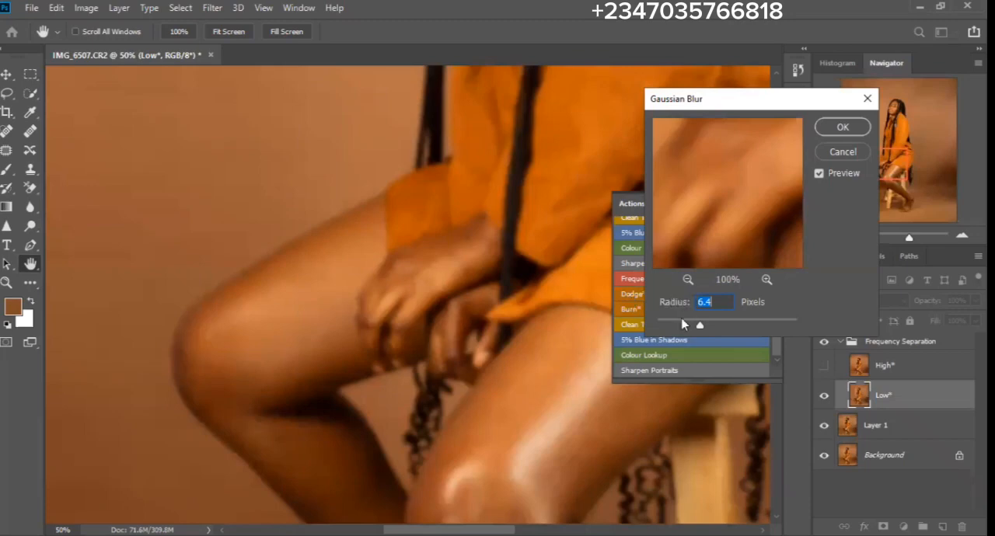
drag(698, 325, 676, 325)
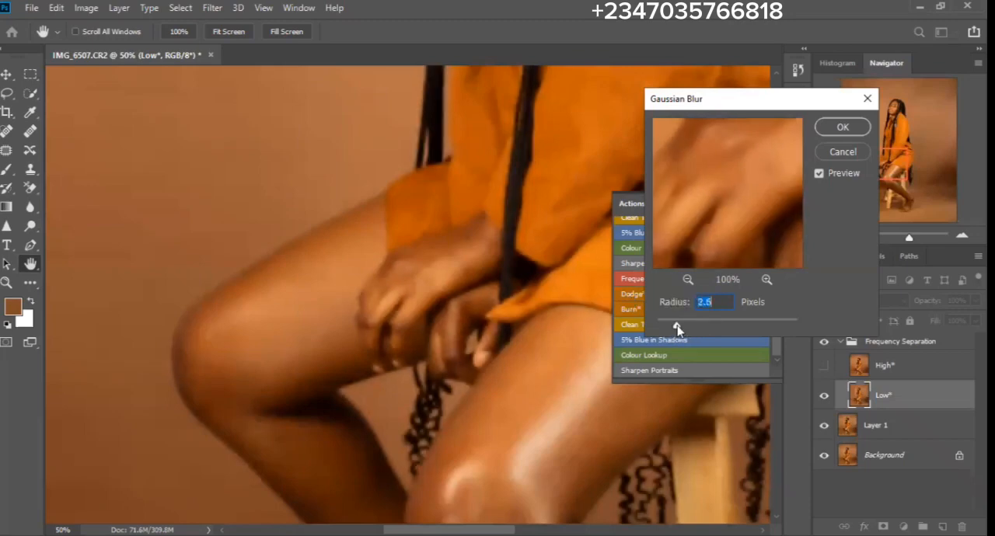
key(Down)
key(Return)
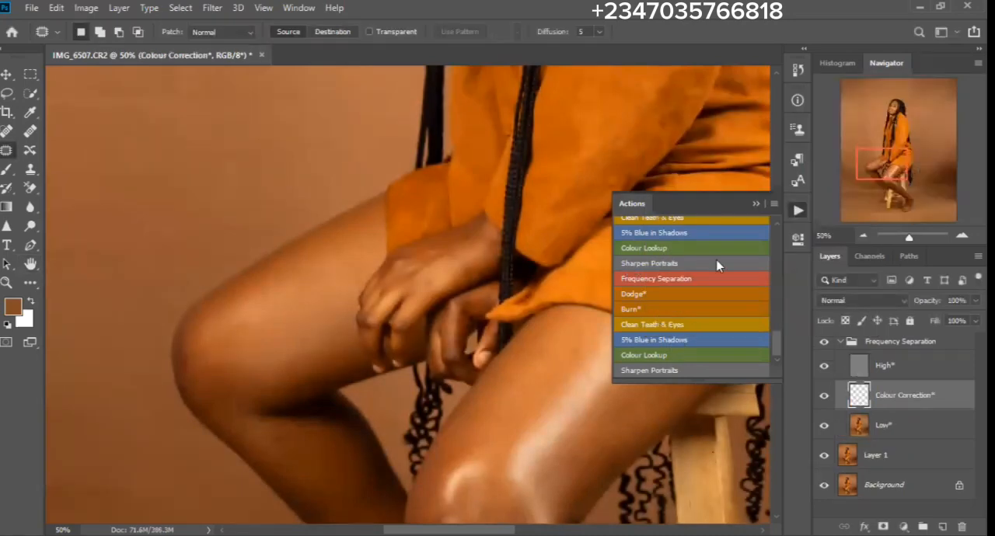
- Select the Low* layer, hide the actions and switch to the Mixer Brush tool for blending the leg skin
click(891, 437)
click(756, 205)
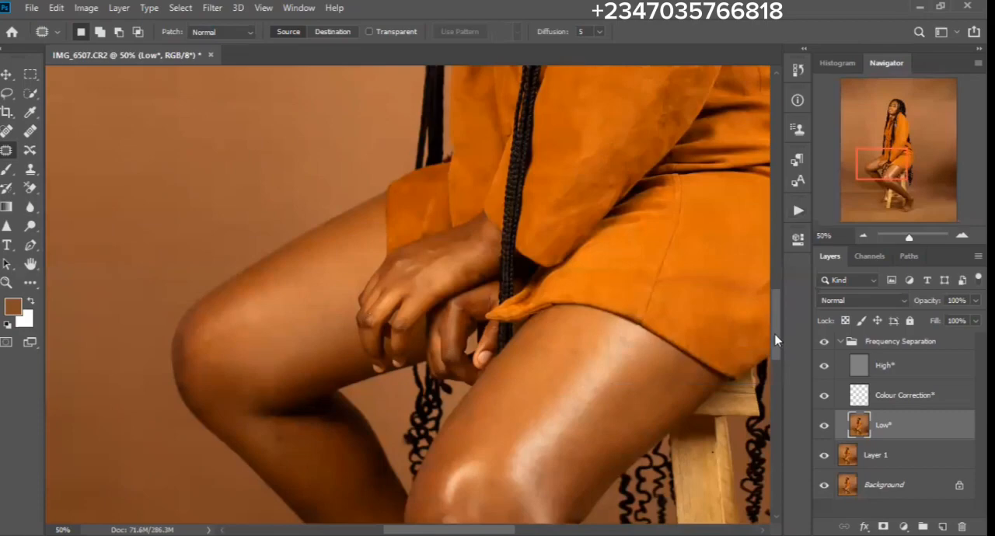
drag(775, 340, 765, 394)
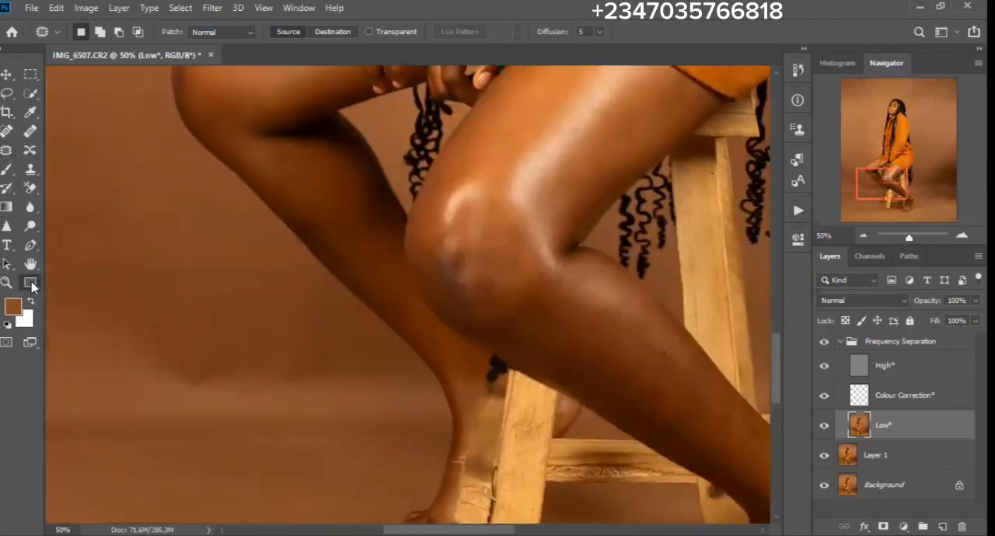
click(31, 284)
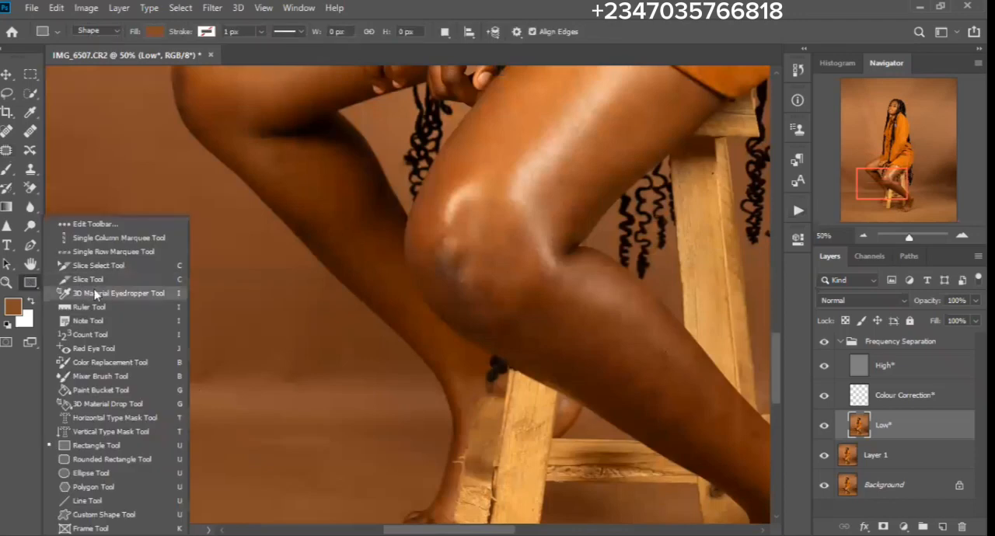
click(88, 378)
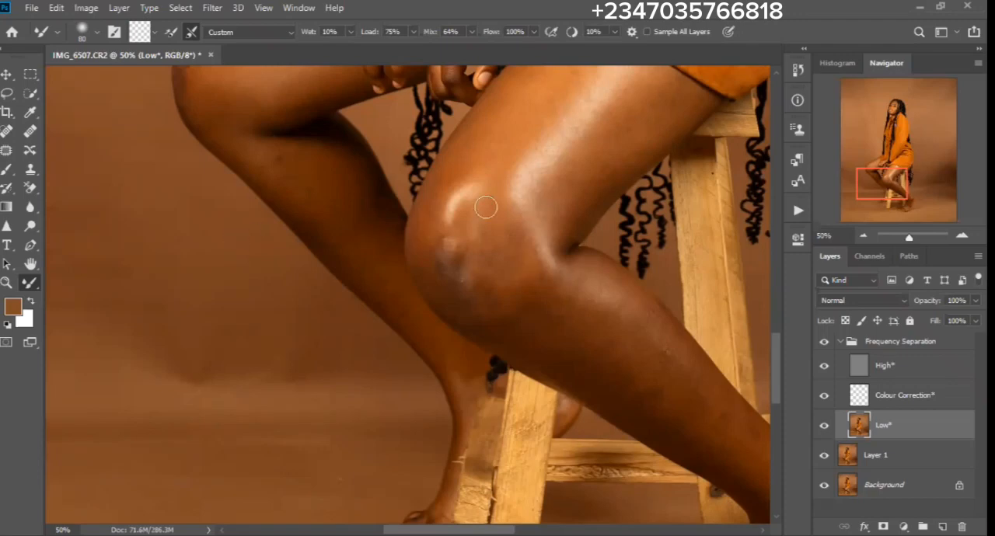
- Blend the skin tones along the front thigh on the Low* layer using a Mixer Brush sized about 125
drag(573, 222, 460, 323)
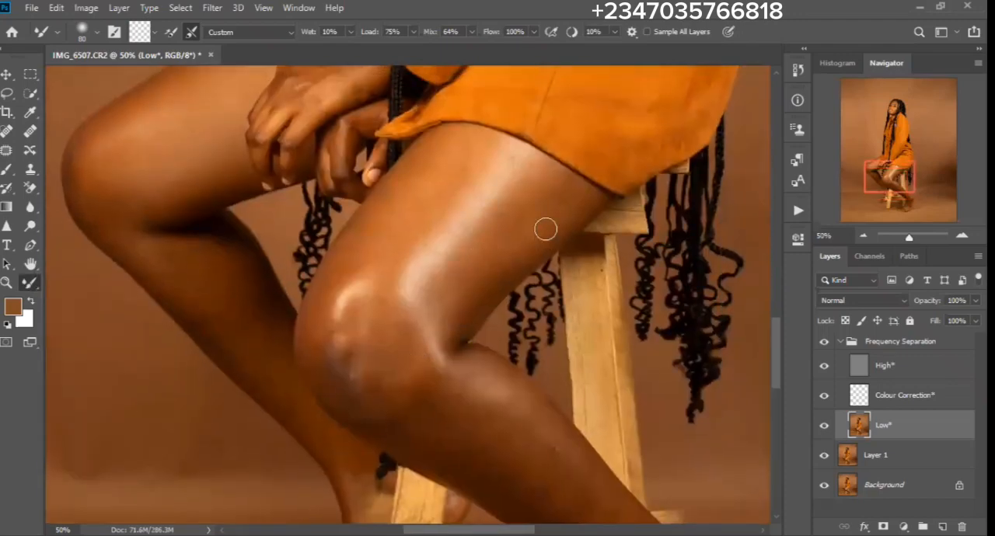
key(bracketright)
key(bracketright)
key(bracketright)
key(bracketright)
key(bracketleft)
key(bracketleft)
key(bracketright)
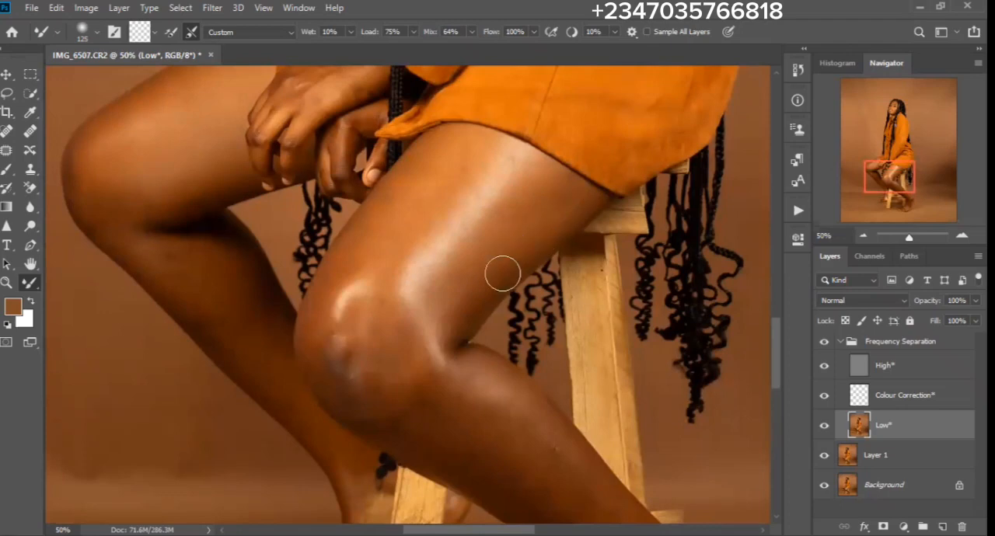
key(bracketleft)
key(bracketleft)
key(bracketright)
key(bracketright)
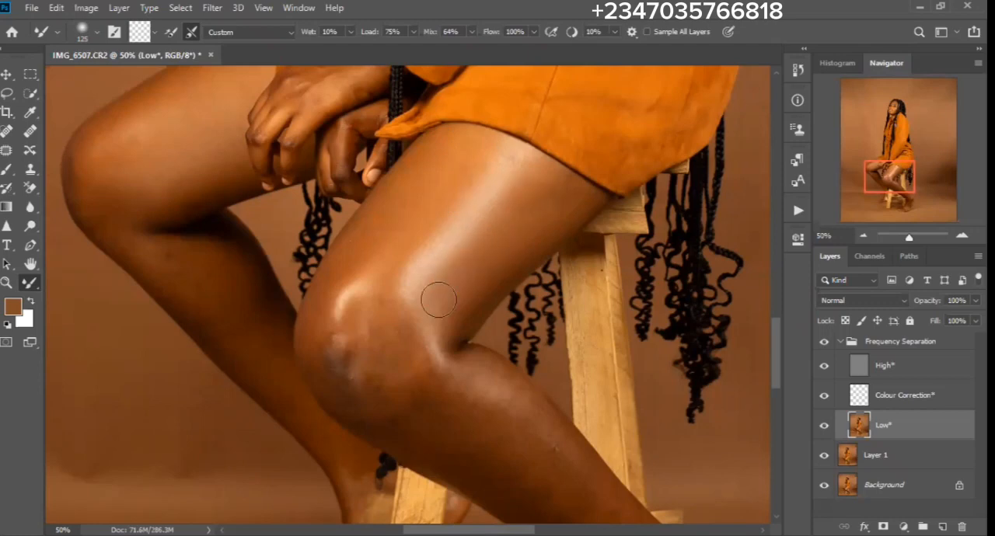
- Blend away the dark patch on the front knee with the Mixer Brush, reducing its size from 125 to 90
mouse_move(327, 355)
mouse_down()
mouse_move(367, 402)
mouse_move(357, 406)
mouse_move(325, 348)
mouse_move(358, 393)
mouse_move(340, 321)
mouse_move(341, 357)
mouse_move(342, 294)
mouse_up()
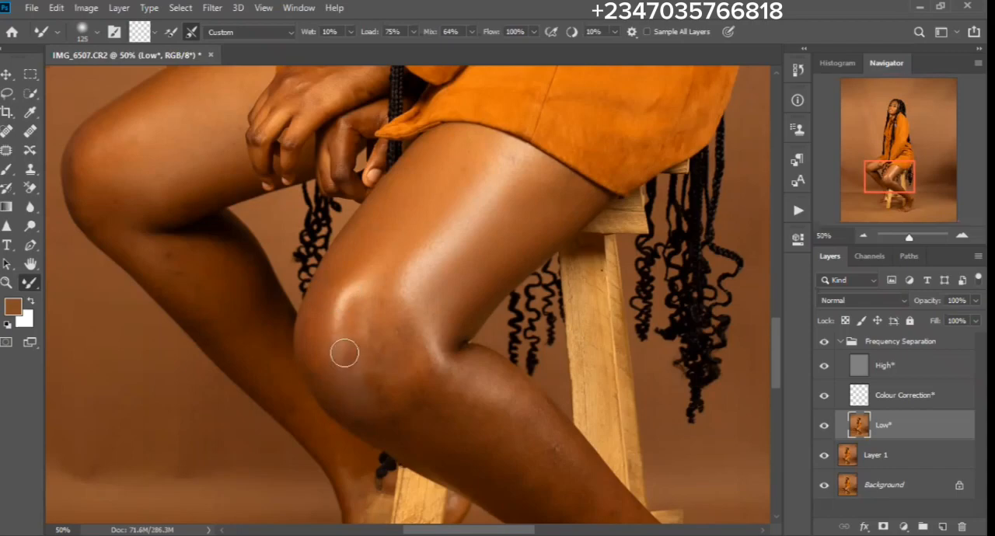
drag(344, 353, 344, 308)
key(bracketleft)
key(bracketleft)
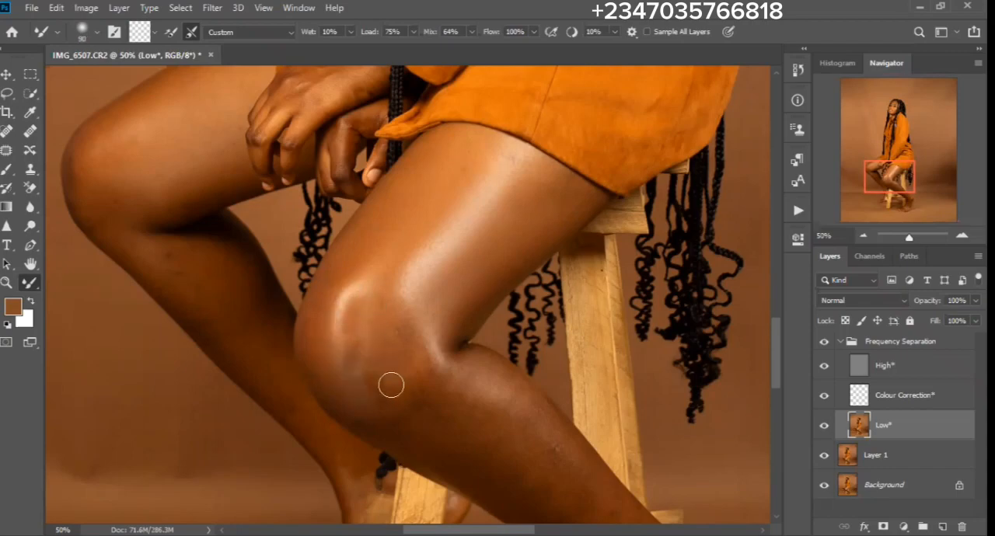
mouse_move(391, 385)
mouse_down()
mouse_move(378, 363)
mouse_move(373, 390)
mouse_move(352, 402)
mouse_up()
- Smooth the skin below the front knee and along the upper shin with the Mixer Brush at sizes 90 to 125
mouse_move(454, 421)
mouse_down()
mouse_move(386, 346)
mouse_move(382, 324)
mouse_up()
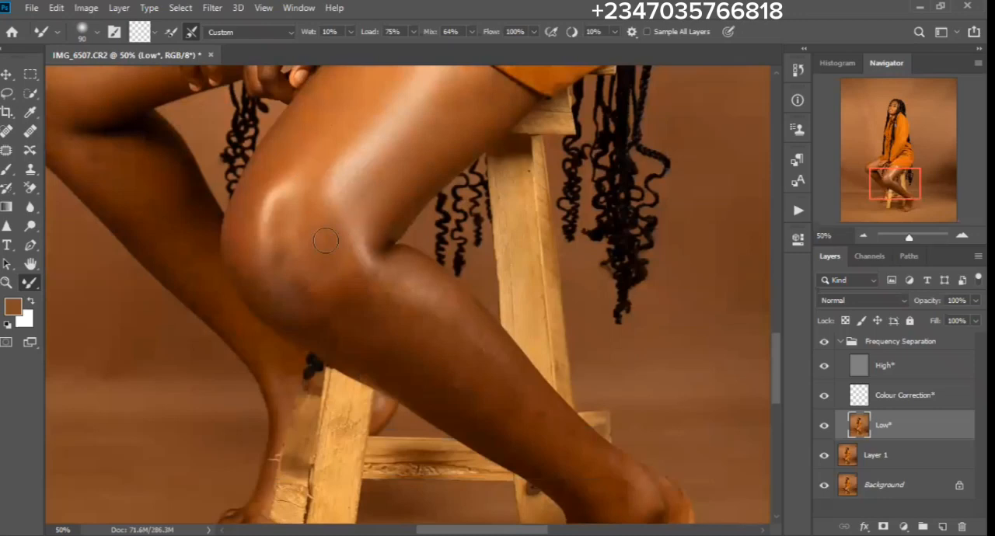
key(bracketright)
key(bracketright)
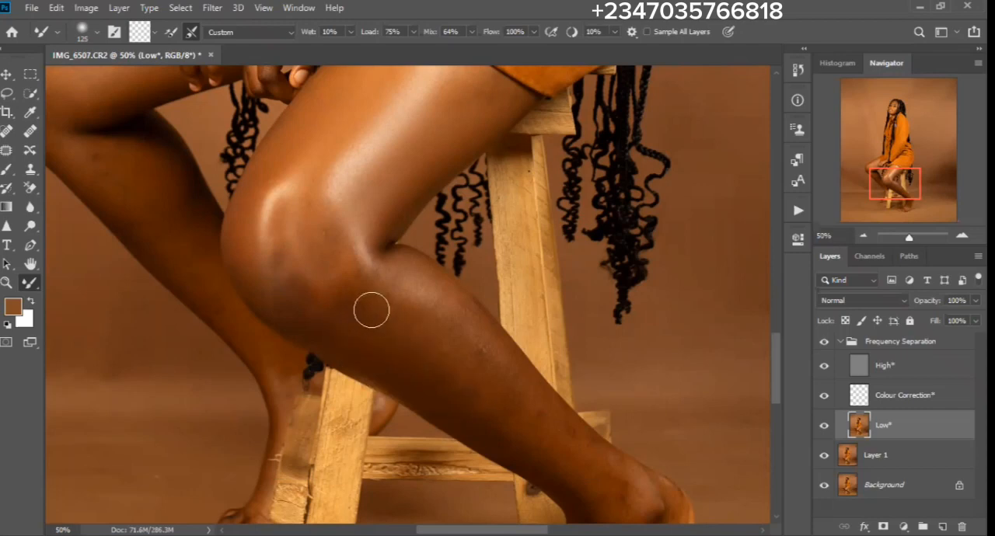
key(bracketleft)
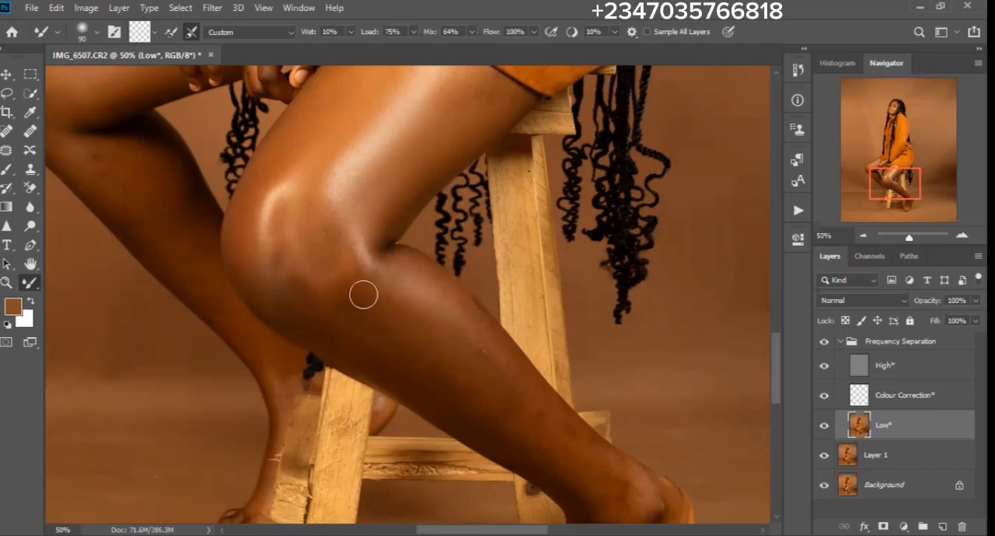
key(bracketright)
key(bracketright)
- Blend the uneven tones on the front leg's lower shin with the Mixer Brush at sizes 125 and 90
drag(472, 384, 371, 260)
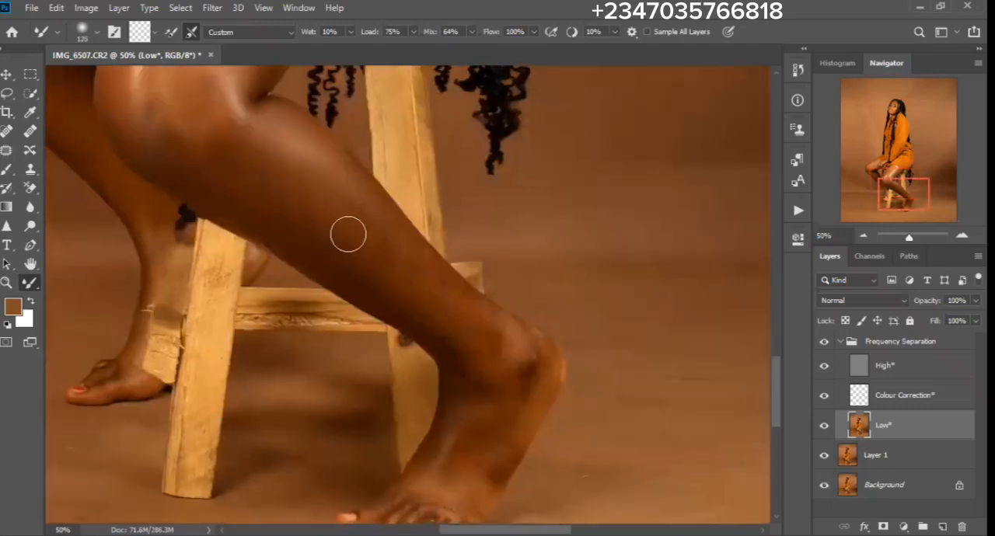
key(bracketleft)
key(bracketleft)
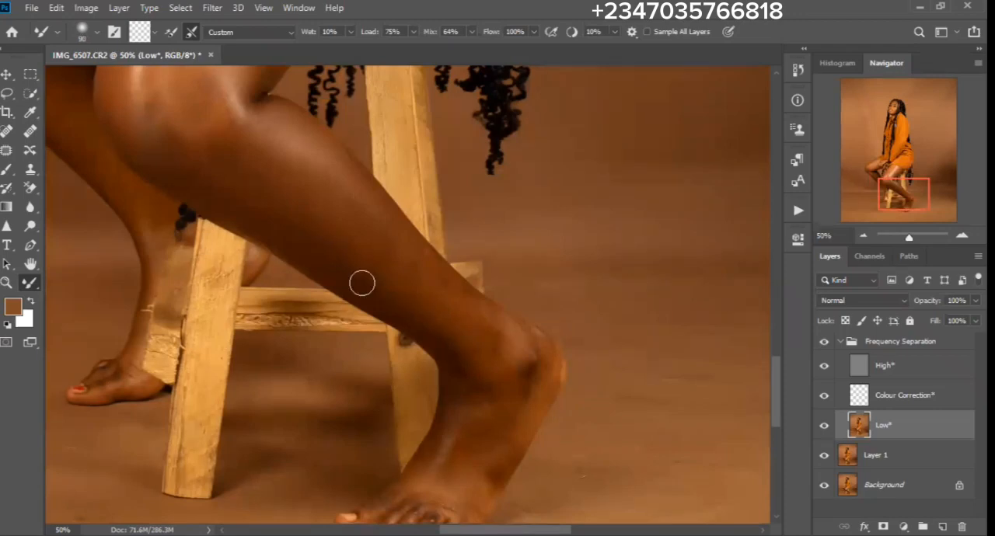
key(bracketright)
key(bracketright)
- Smooth the front ankle and foot with the Mixer Brush at size 90, and compare the legs with the Frequency Separation group hidden and shown
drag(462, 350, 382, 244)
key(bracketleft)
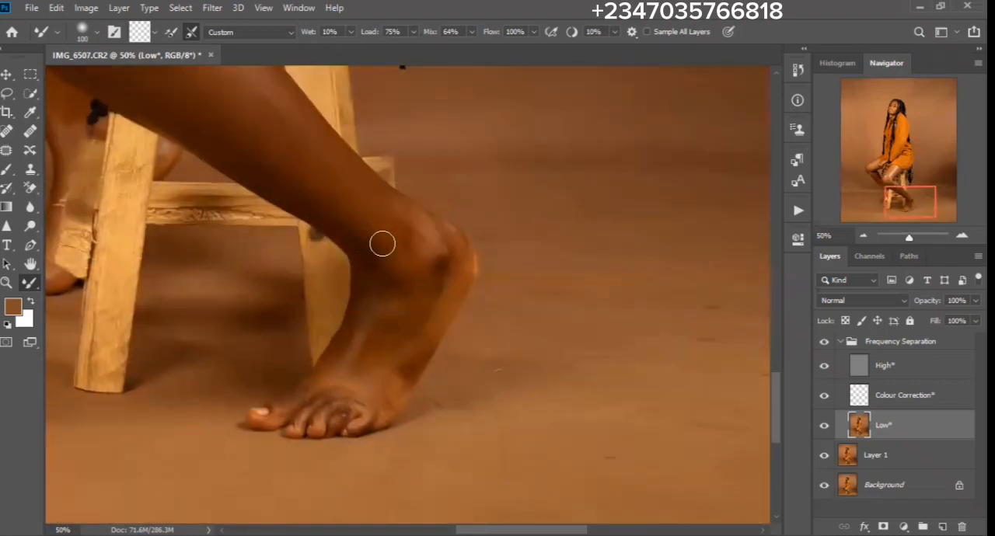
key(bracketleft)
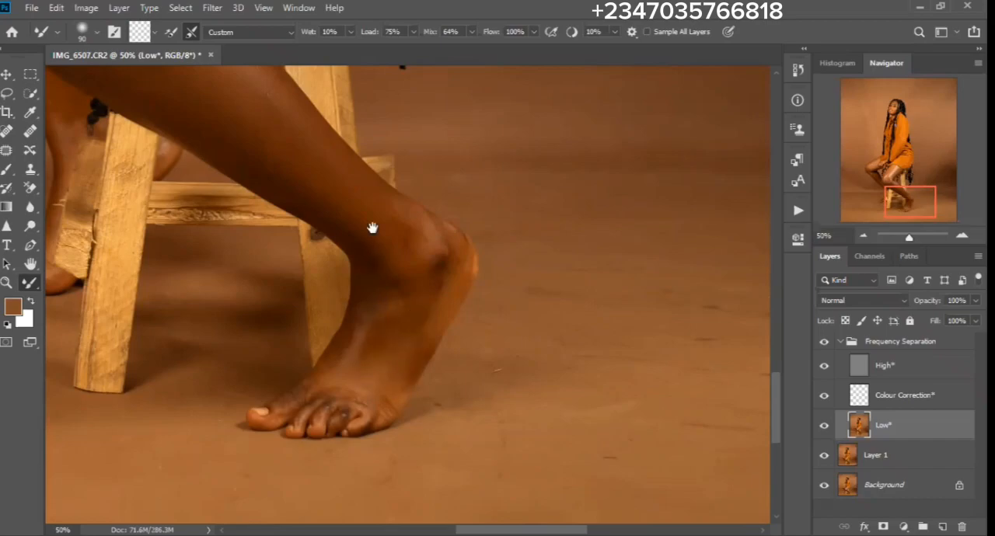
drag(349, 210, 468, 304)
drag(233, 347, 409, 286)
drag(368, 229, 391, 368)
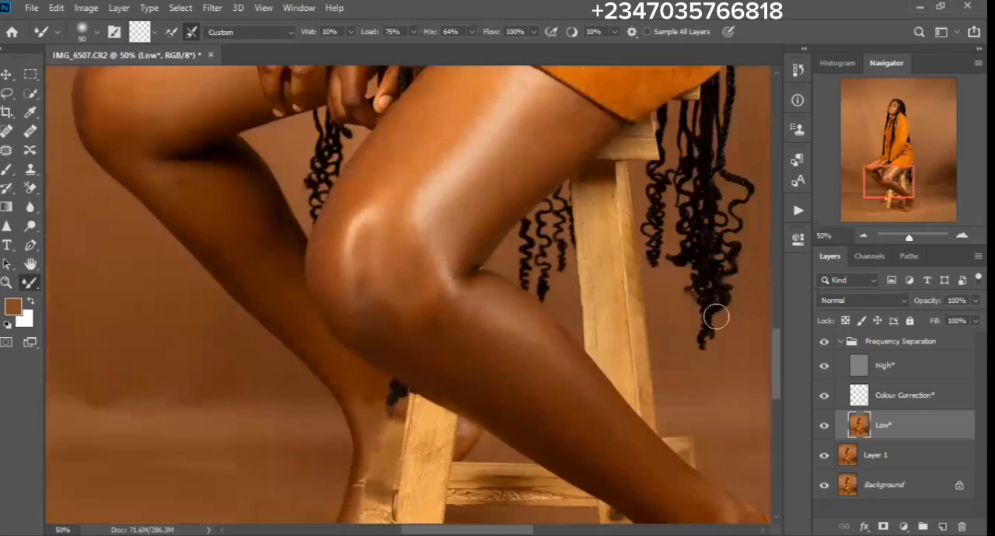
click(823, 344)
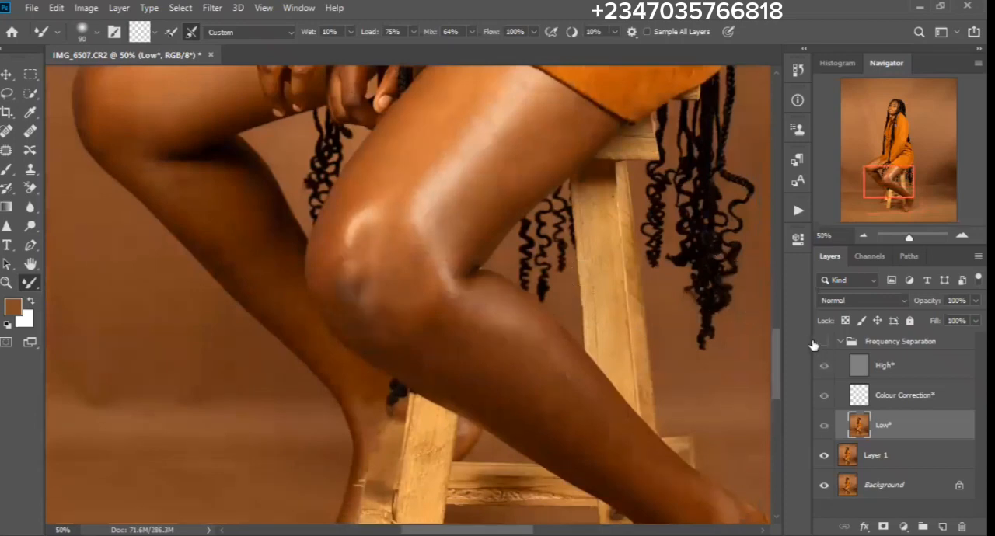
click(818, 345)
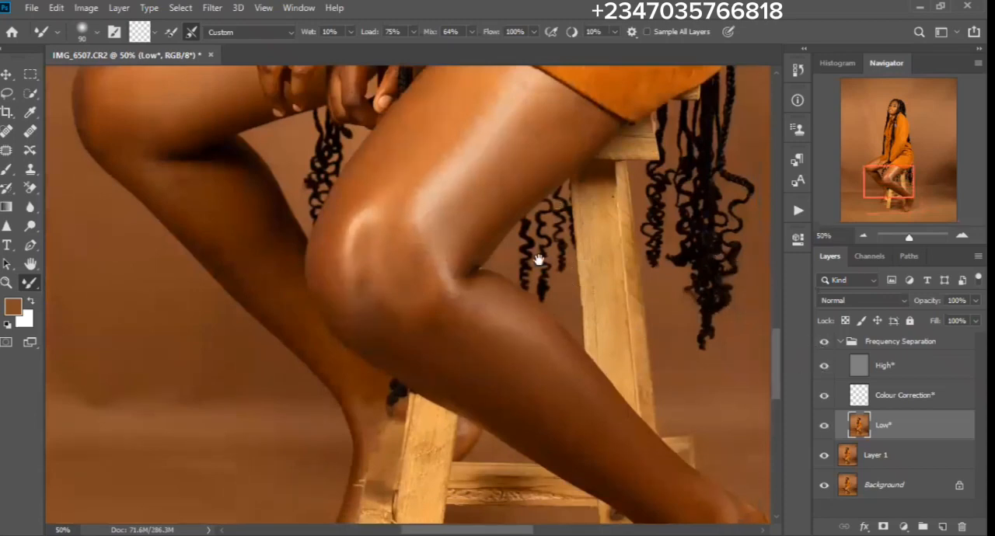
- Blend the skin tones on the rear leg's thigh and knee using a larger Mixer Brush
drag(538, 259, 483, 279)
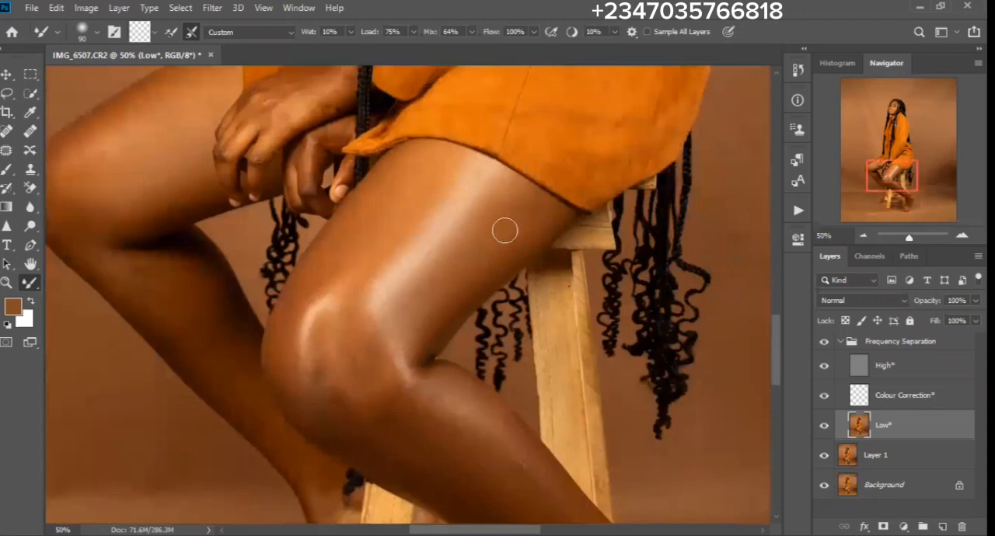
drag(347, 240, 500, 288)
drag(292, 250, 294, 288)
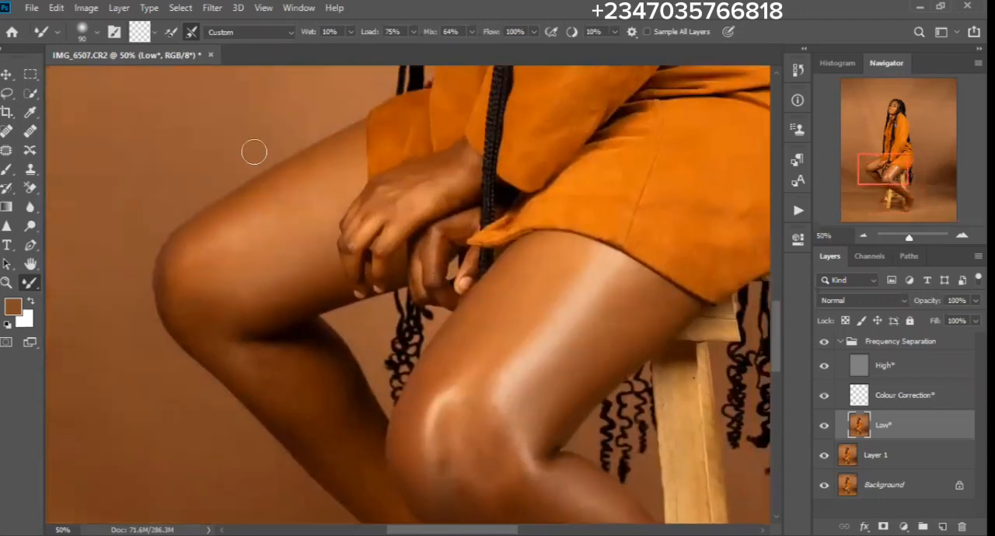
key(bracketright)
key(bracketright)
key(bracketright)
- Smooth the rear leg's shin down to the ankle with the Mixer Brush at size 150, then 90 for the narrower part
drag(209, 262, 174, 233)
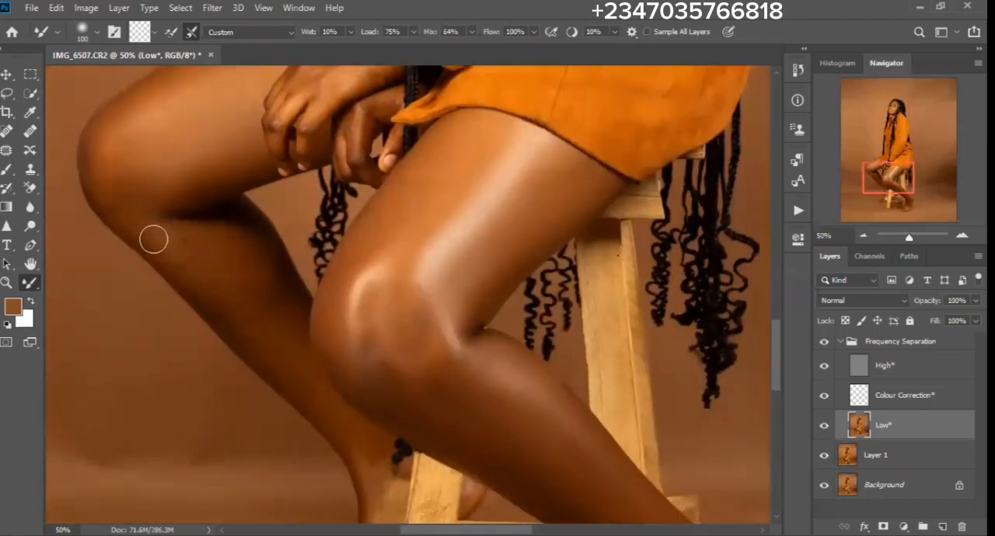
key(bracketright)
key(bracketright)
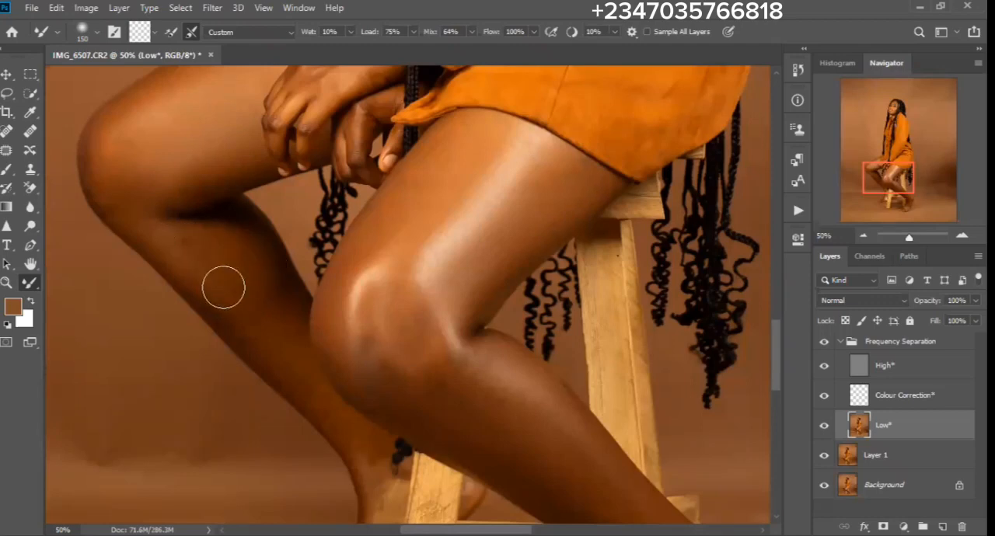
drag(294, 366, 209, 263)
key(bracketleft)
key(bracketleft)
key(bracketleft)
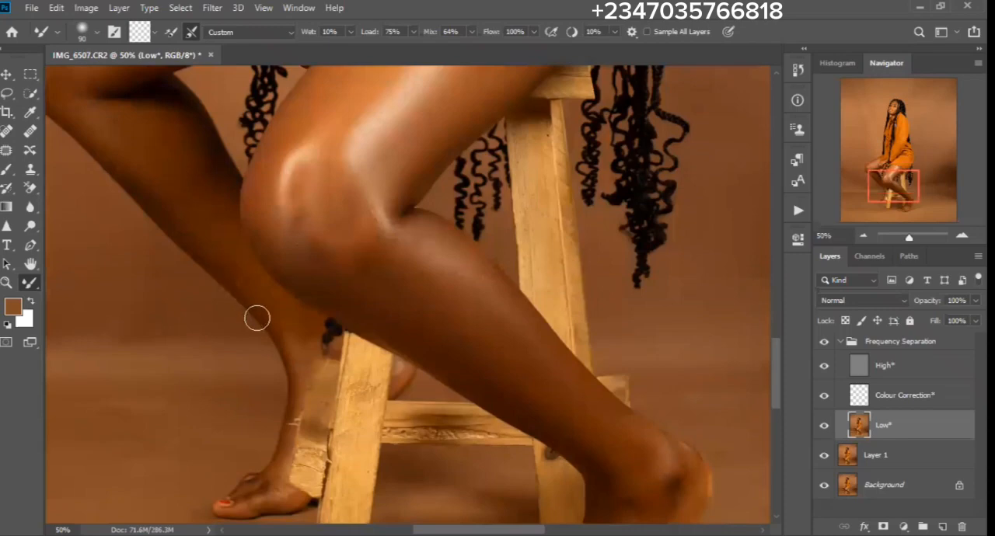
- Refine the blending on the front knee and shin with the Mixer Brush at size 125
key(bracketright)
key(bracketright)
key(bracketright)
key(bracketright)
mouse_move(388, 274)
mouse_down()
mouse_move(345, 234)
mouse_move(352, 253)
mouse_move(299, 220)
mouse_up()
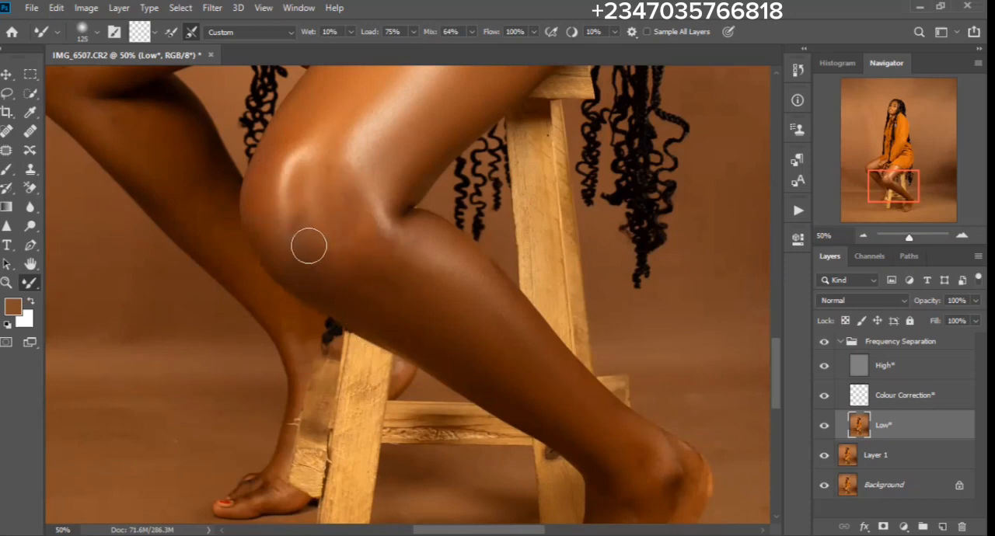
- Smooth the skin on the backs of the woman's hands with the Mixer Brush, reducing its size to 70
drag(373, 231, 387, 388)
drag(408, 349, 389, 441)
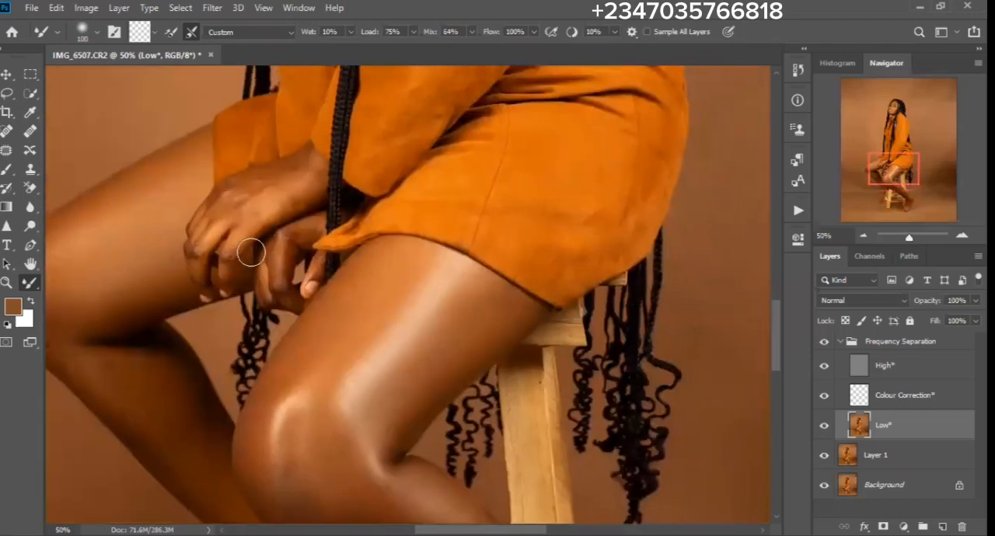
key(bracketleft)
key(bracketleft)
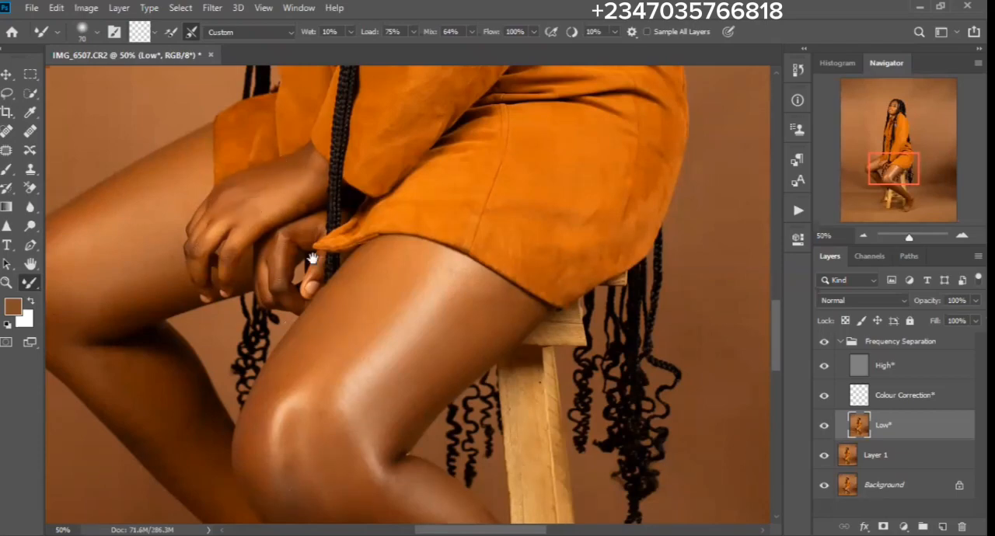
- Outline the front leg's thigh, knee and upper shin on the Low layer with the Lasso tool at a 20 px feather
mouse_move(368, 94)
mouse_down()
mouse_move(362, 186)
mouse_move(389, 325)
mouse_up()
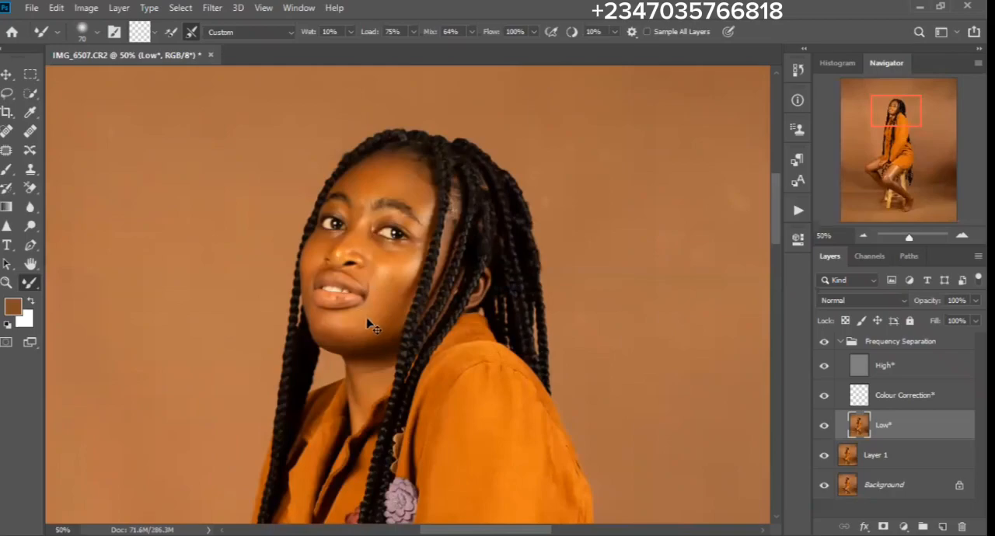
key(ctrl+minus)
key(ctrl+plus)
key(ctrl+minus)
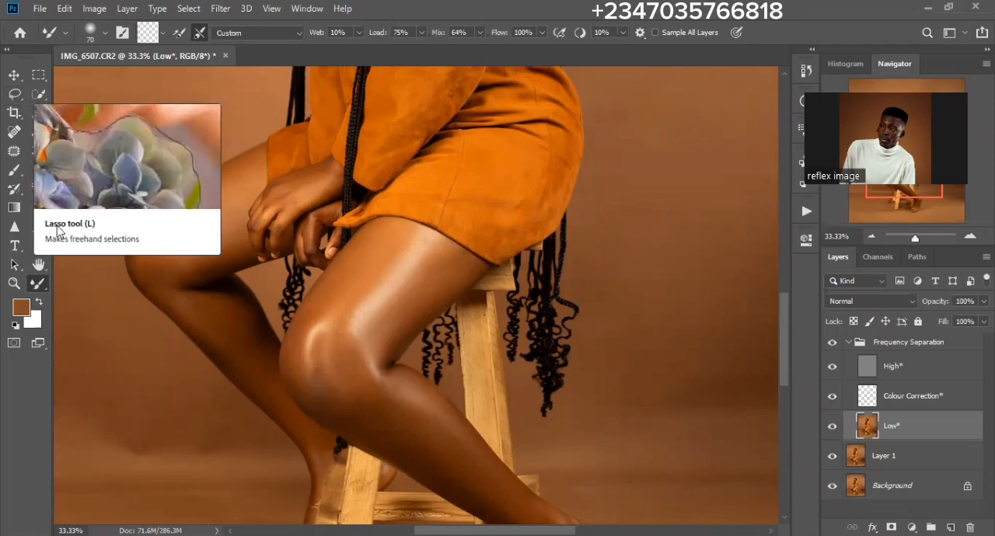
right_click(15, 94)
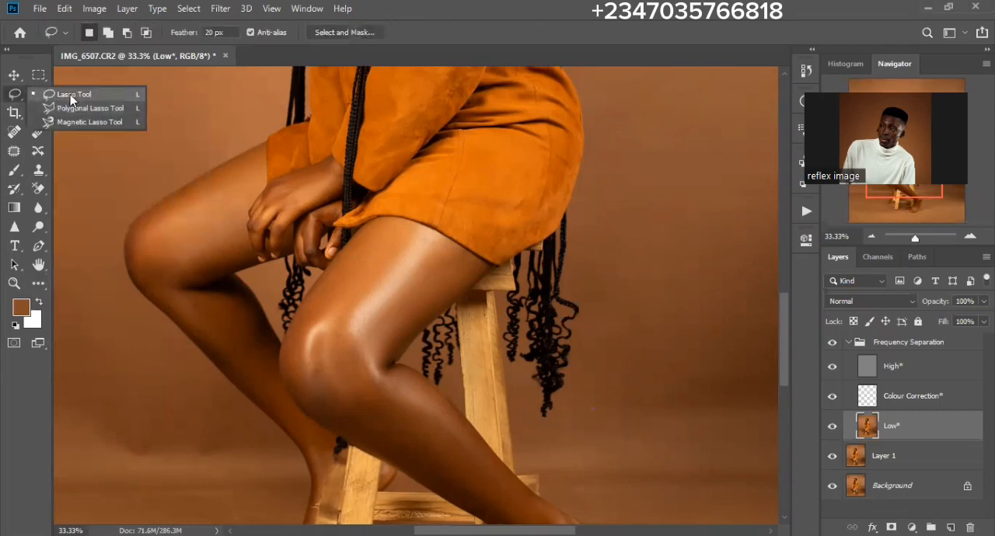
click(73, 94)
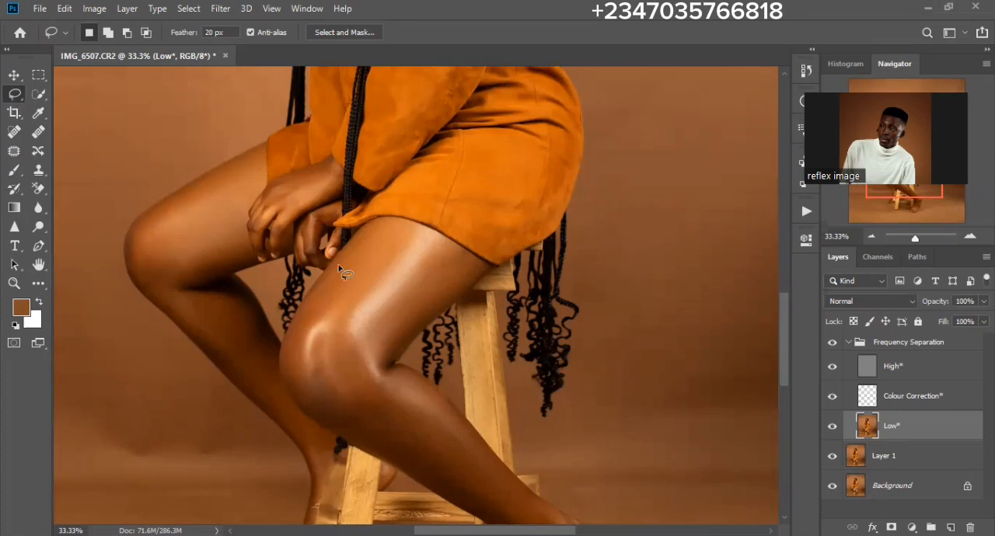
mouse_move(341, 263)
mouse_down()
mouse_move(391, 223)
mouse_move(465, 261)
mouse_move(462, 284)
mouse_move(374, 357)
mouse_move(446, 405)
mouse_move(466, 443)
mouse_move(464, 473)
mouse_move(435, 476)
mouse_move(318, 413)
mouse_move(295, 352)
mouse_move(343, 268)
mouse_up()
- Add the rear leg's thigh, knee and upper calf to the existing lasso selection
mouse_move(250, 152)
mouse_down()
mouse_move(256, 169)
mouse_move(238, 191)
mouse_up()
key(ctrl+z)
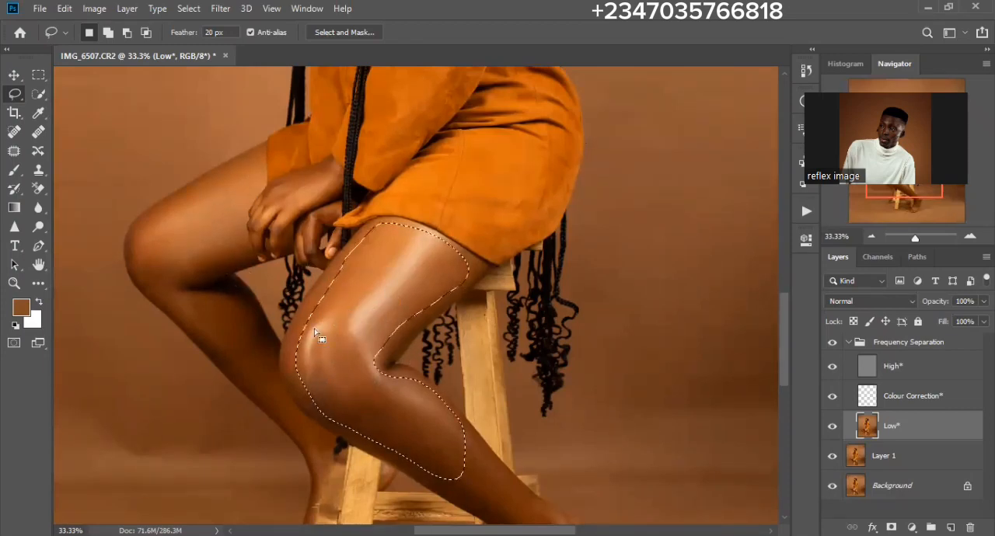
click(108, 33)
mouse_move(258, 159)
mouse_down()
mouse_move(236, 209)
mouse_move(238, 248)
mouse_move(191, 290)
mouse_move(225, 289)
mouse_move(254, 329)
mouse_move(260, 360)
mouse_move(230, 365)
mouse_move(157, 298)
mouse_move(133, 253)
mouse_move(148, 214)
mouse_move(217, 189)
mouse_up()
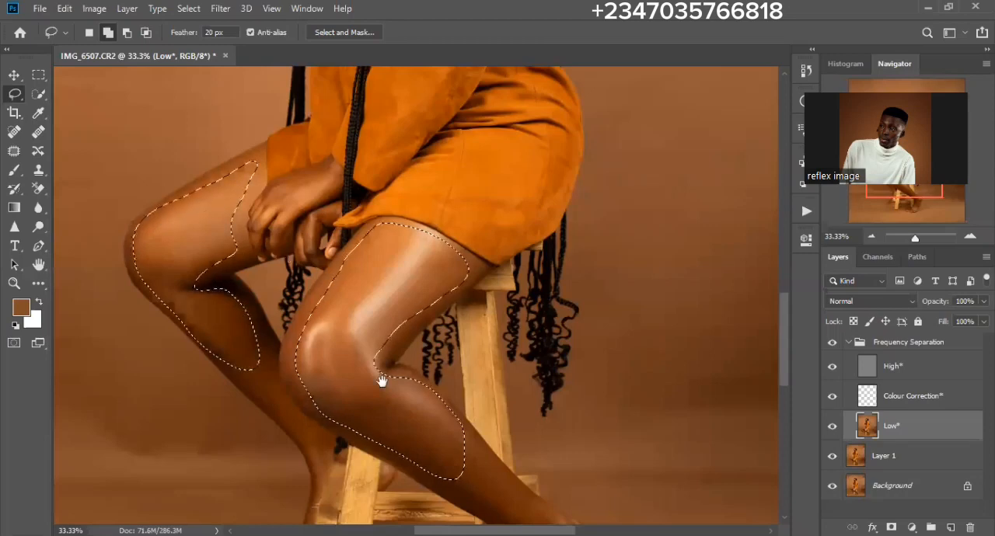
- Extend the lasso selection down the front leg's shin to the foot
drag(381, 373, 191, 194)
mouse_move(224, 269)
mouse_down()
mouse_move(329, 327)
mouse_move(351, 361)
mouse_move(325, 436)
mouse_move(344, 449)
mouse_move(384, 425)
mouse_move(407, 382)
mouse_move(401, 346)
mouse_up()
mouse_move(363, 316)
mouse_down()
mouse_move(296, 249)
mouse_move(212, 216)
mouse_move(367, 278)
mouse_up()
scroll(366, 277, up, 5)
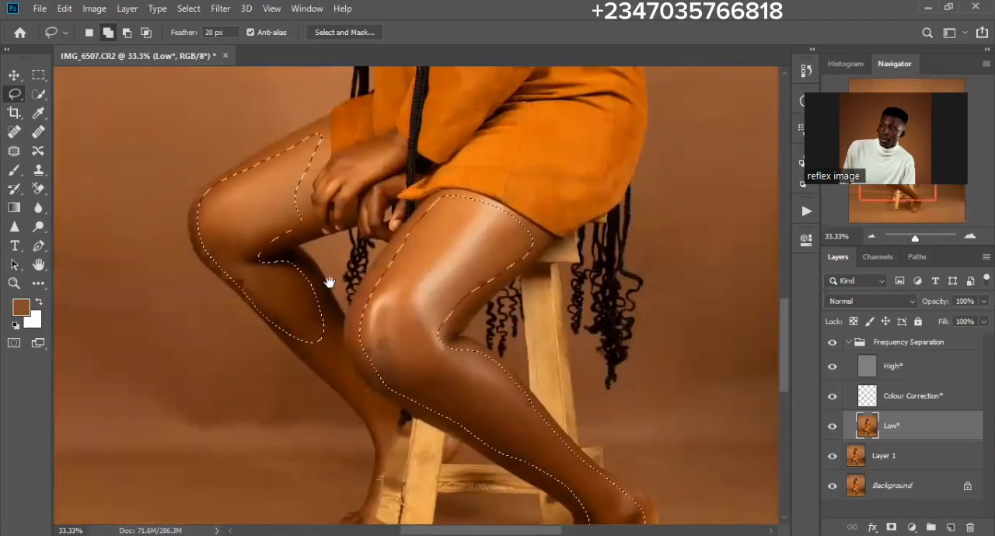
scroll(340, 292, up, 4)
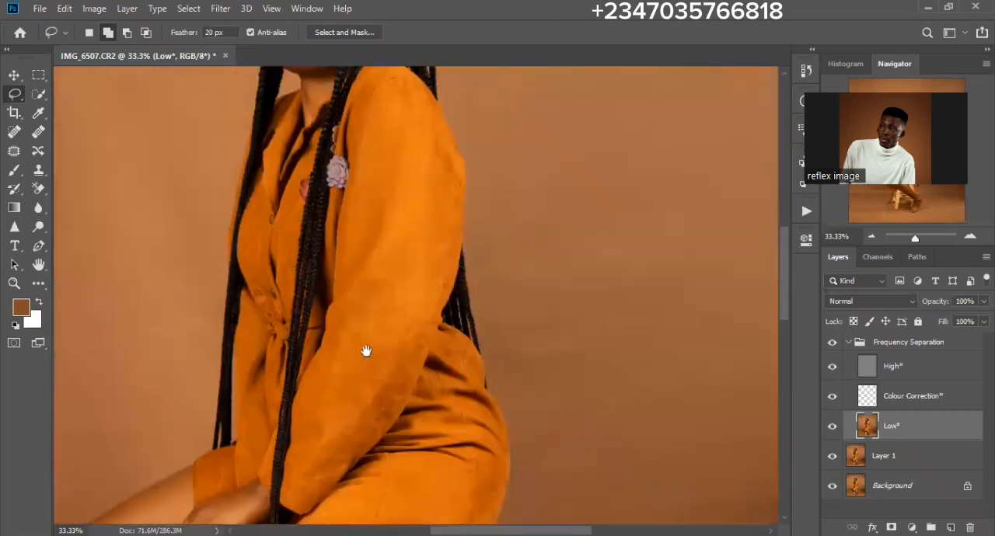
scroll(380, 292, down, 5)
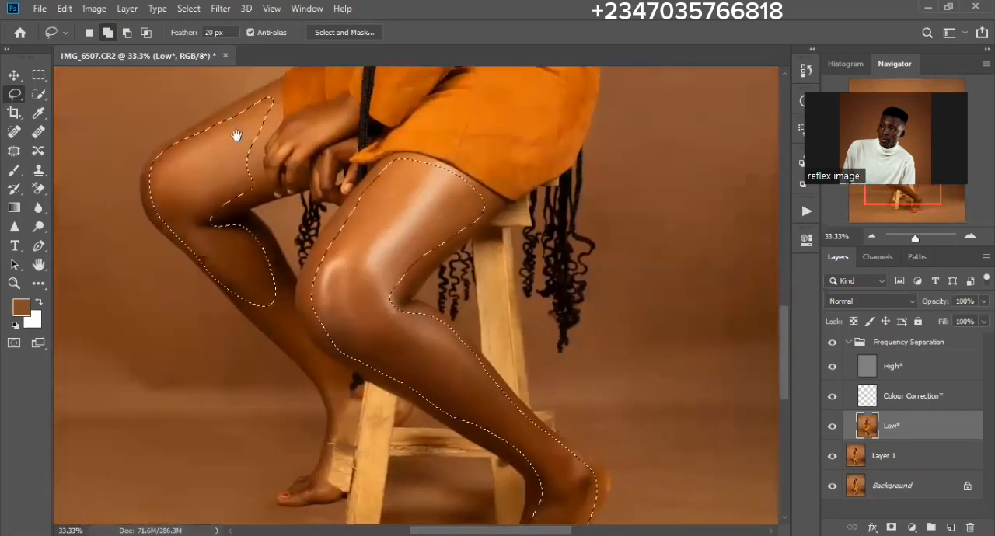
- Apply a Gaussian Blur with a 4.3 pixel radius to the selected leg skin, and deselect
click(221, 9)
mouse_move(268, 179)
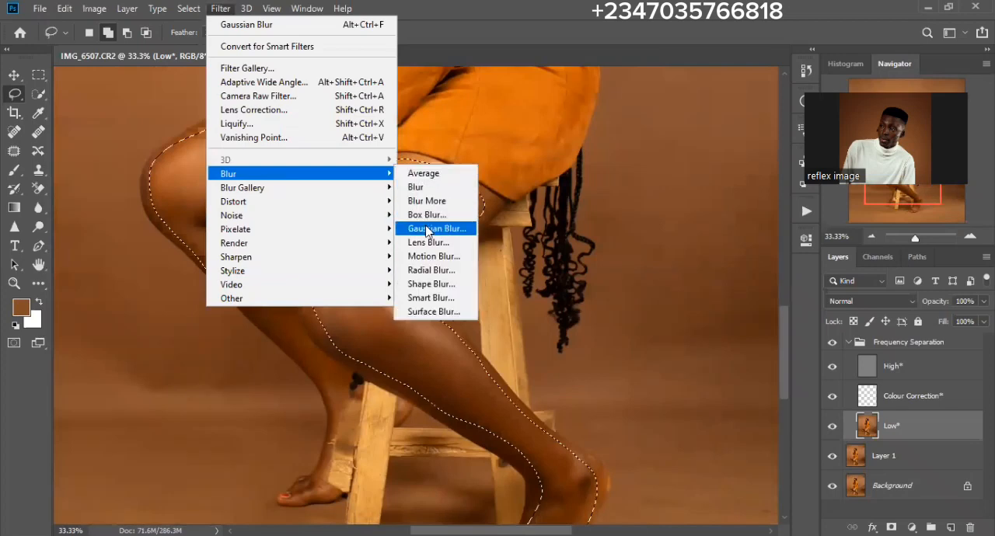
click(427, 230)
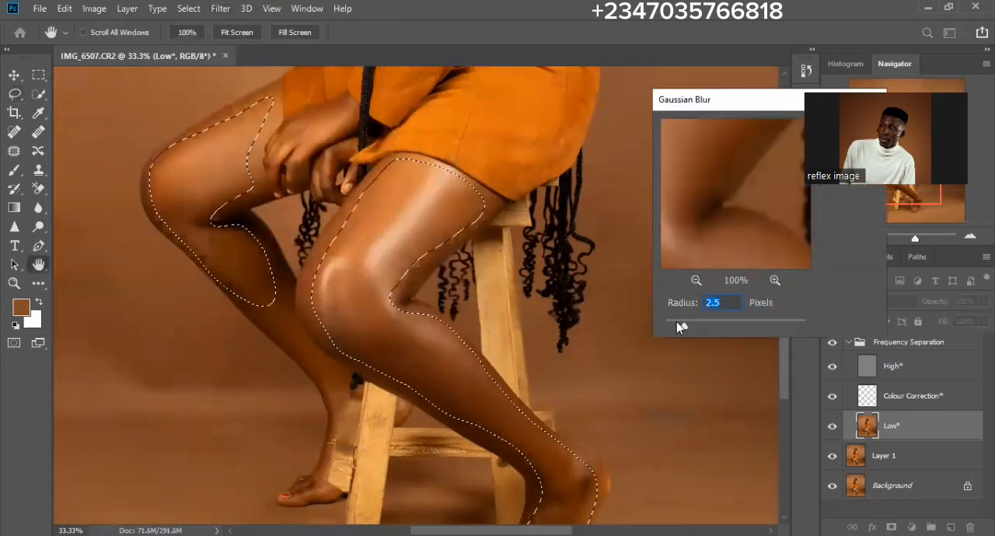
drag(687, 326, 695, 323)
drag(695, 324, 698, 325)
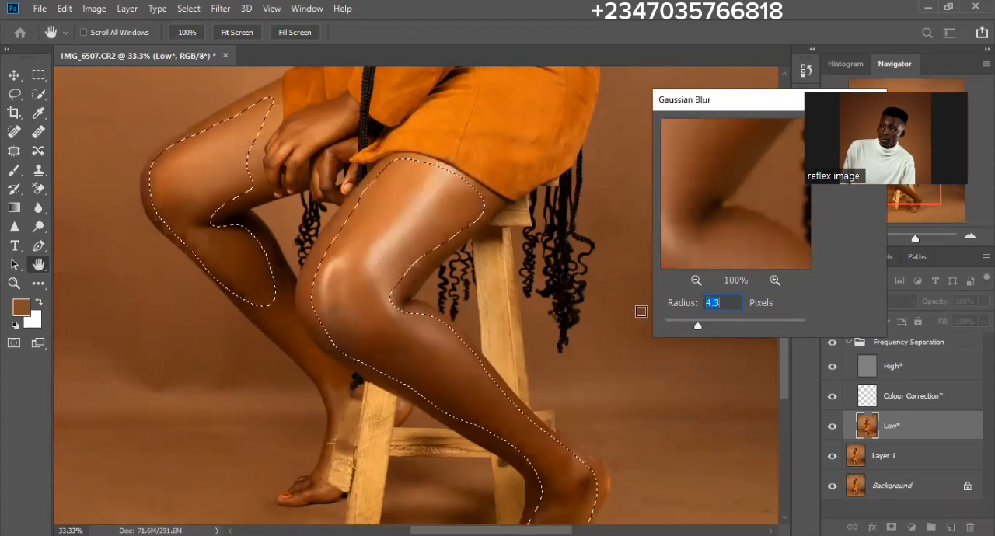
key(Return)
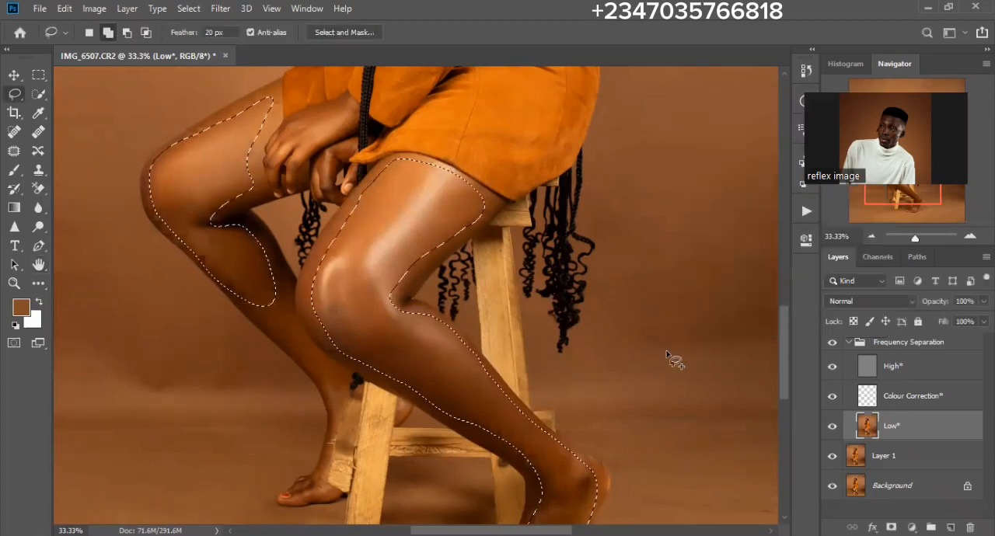
key(ctrl+d)
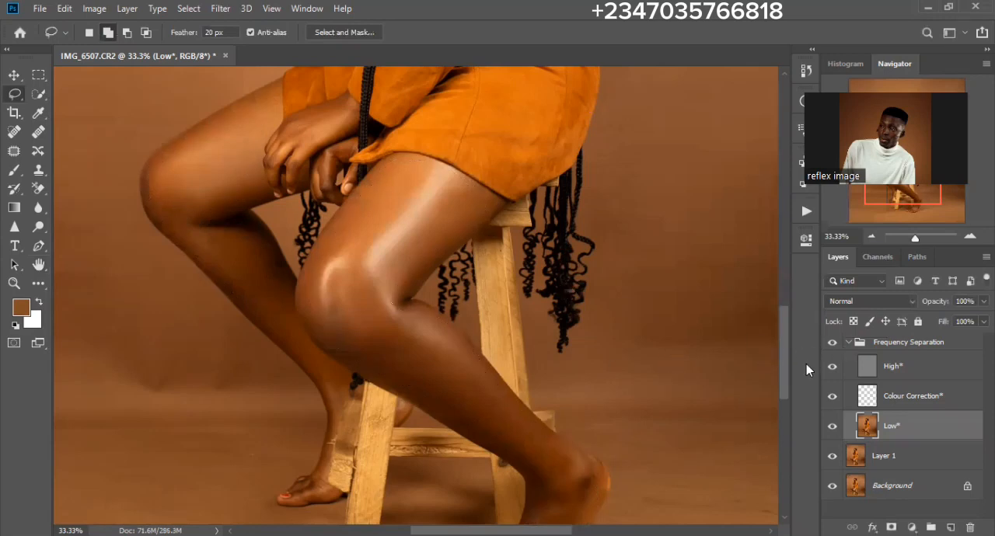
- Compare the legs with the Frequency Separation group hidden and shown, and examine the retouch across the whole figure
key(ctrl+plus)
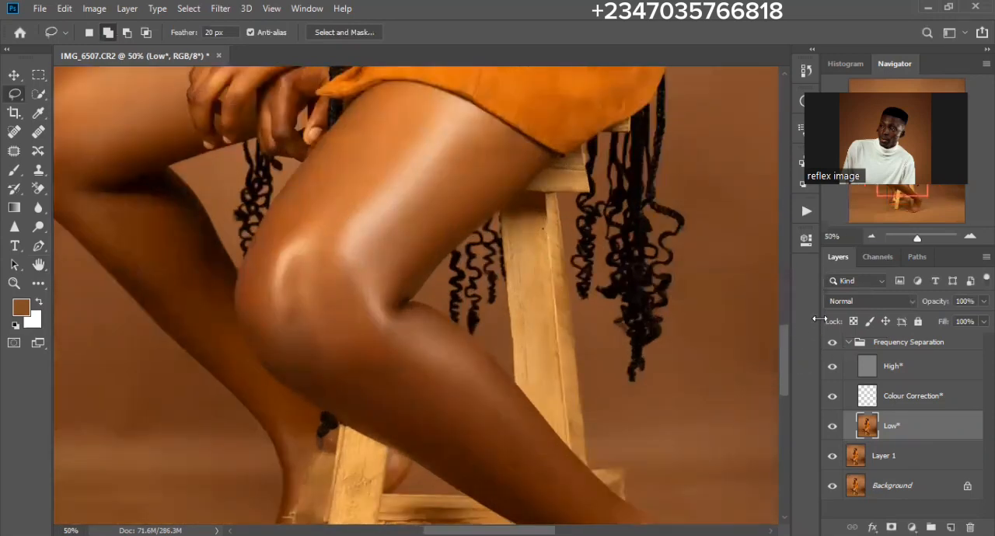
click(831, 343)
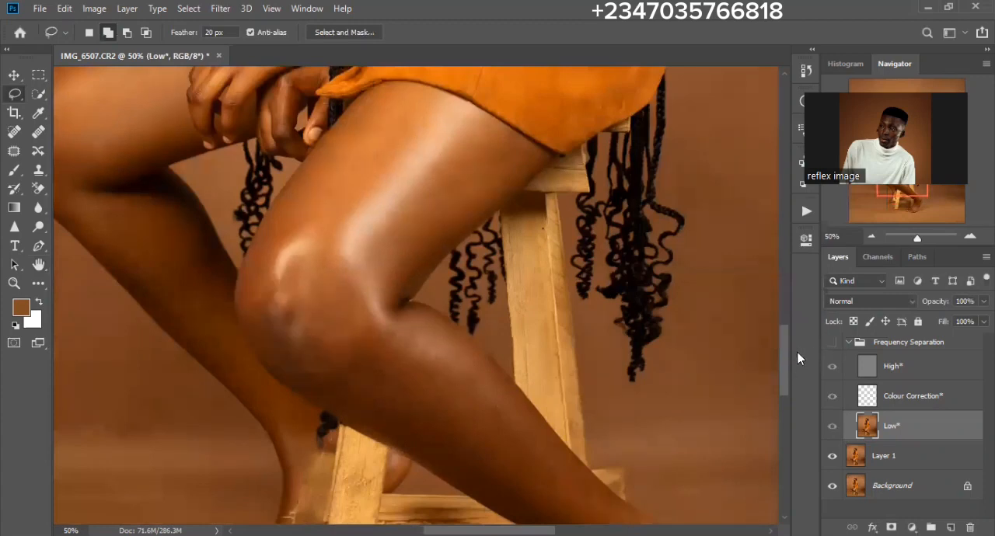
click(831, 342)
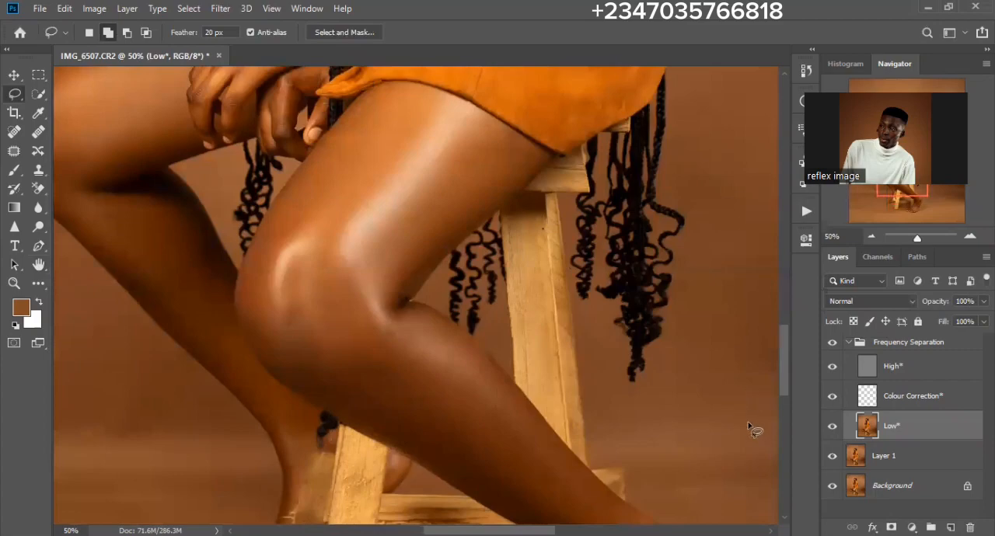
key(ctrl+minus)
key(ctrl+minus)
key(ctrl+minus)
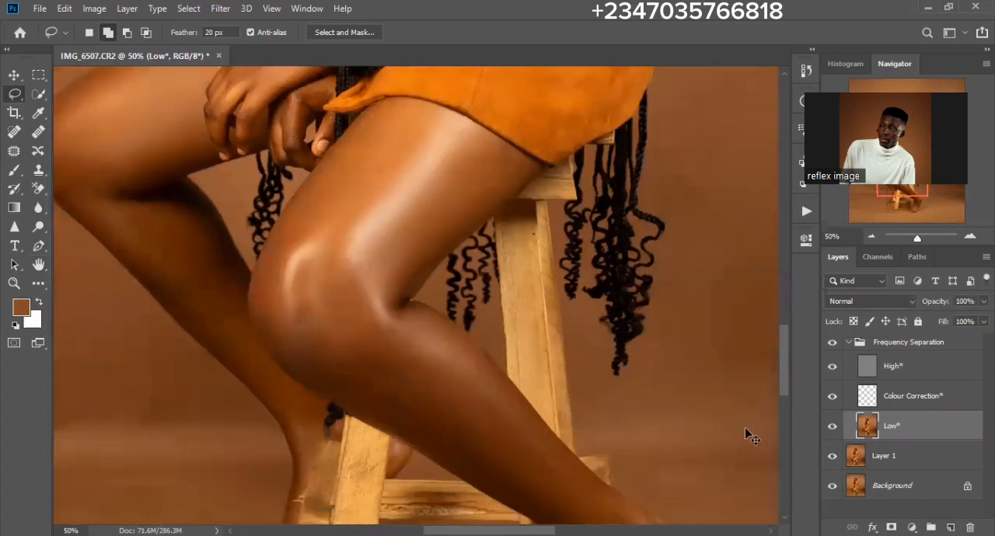
key(ctrl+minus)
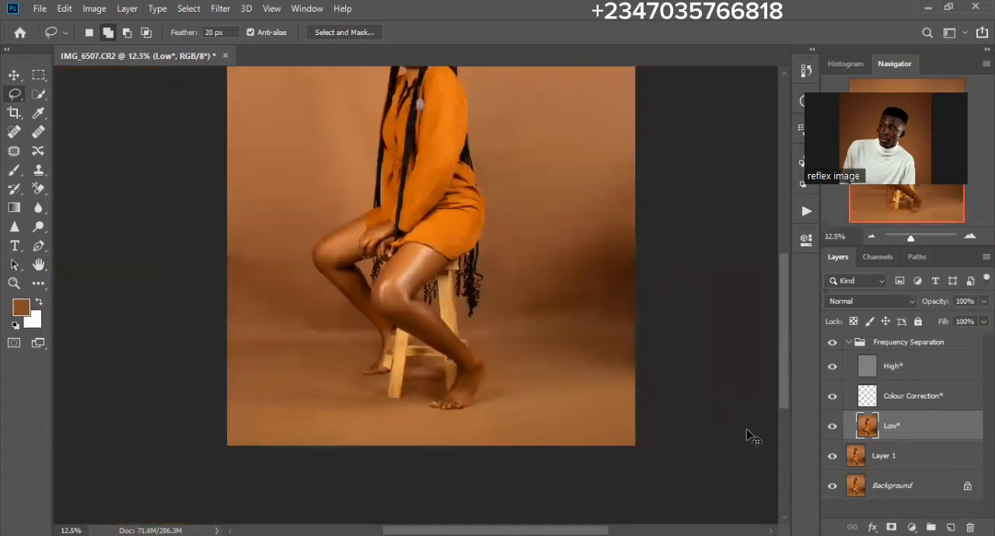
drag(454, 319, 440, 393)
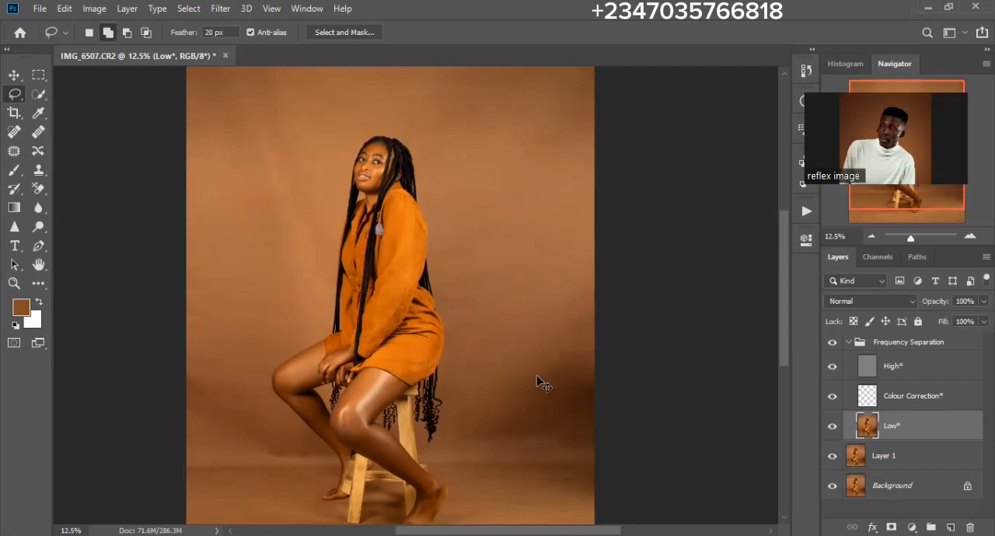
- Merge all visible layers into the Background, and duplicate it as a layer named "model"
key(ctrl+shift+e)
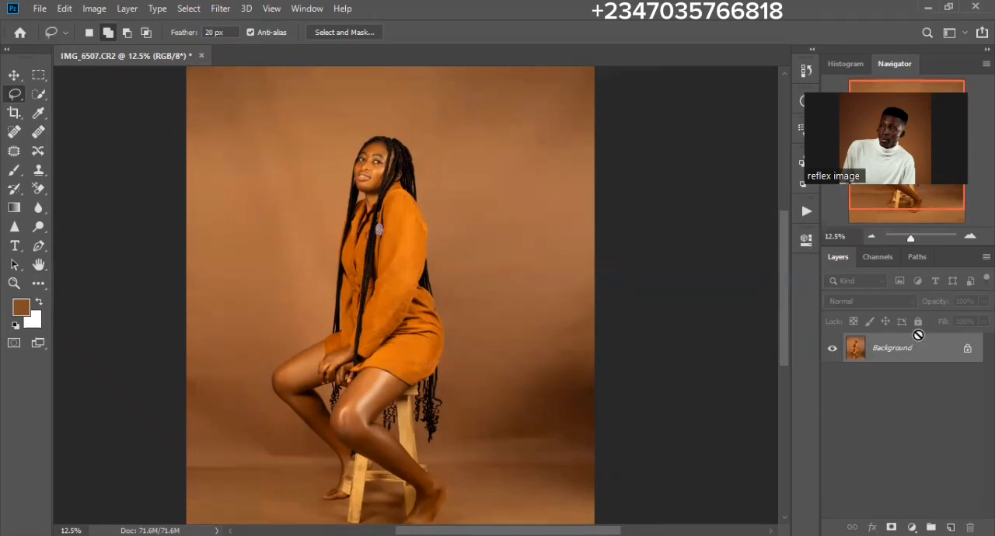
key(ctrl+j)
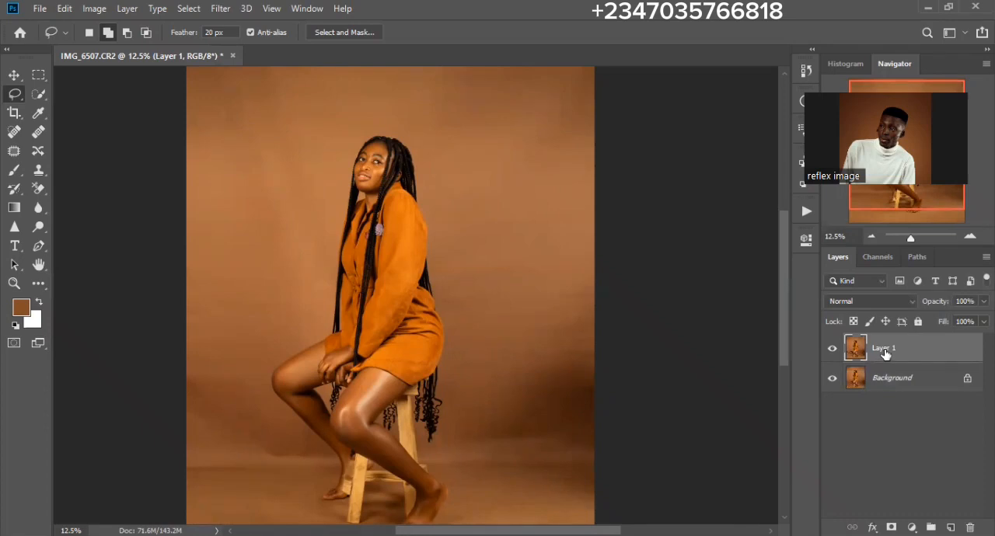
double_click(884, 350)
text(model)
key(Return)
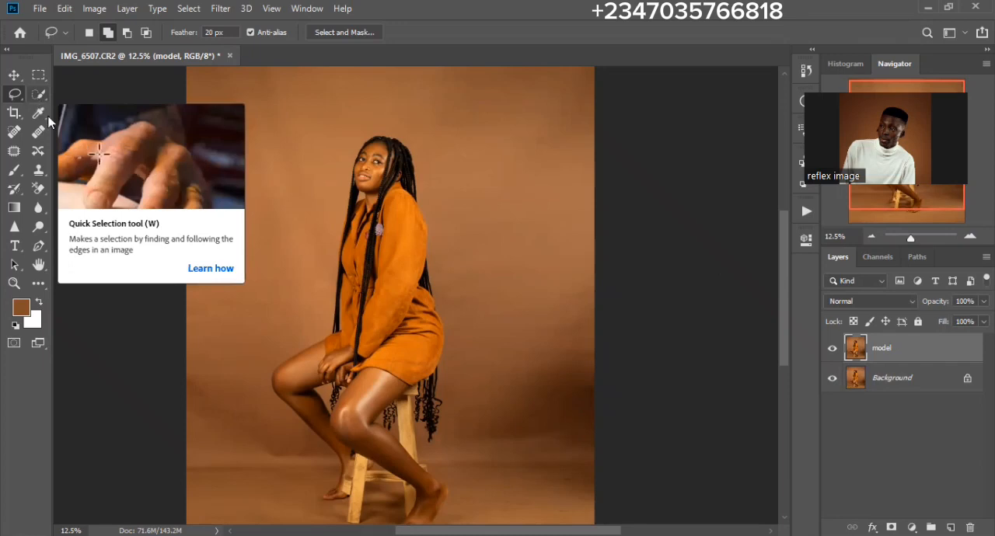
- Select the seated woman on the model layer automatically with Select Subject
click(38, 94)
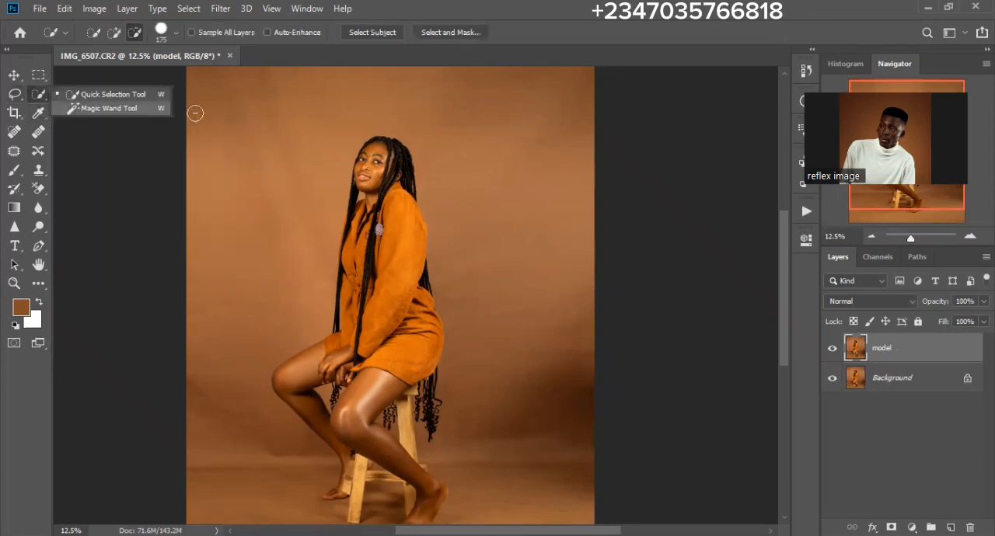
click(368, 32)
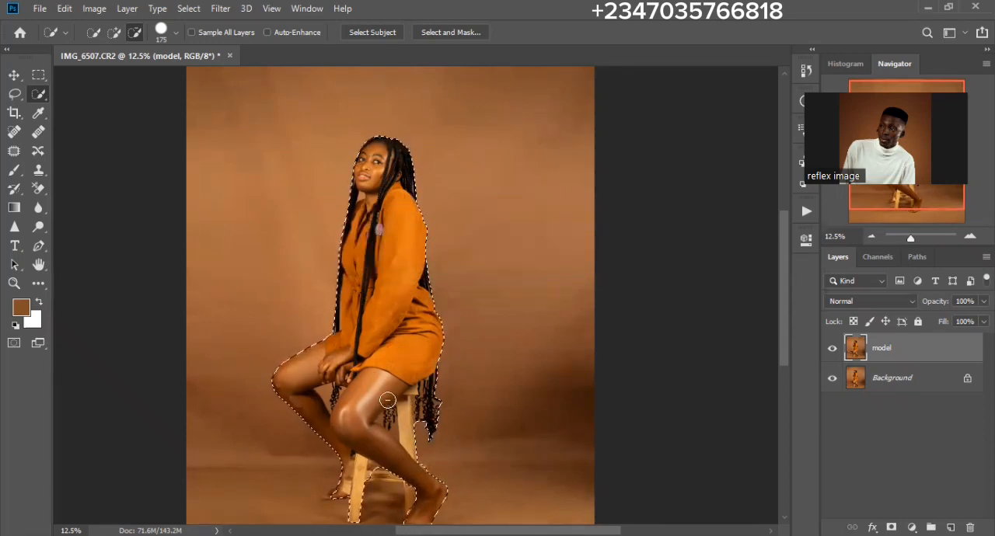
- Examine the subject selection's edge around the legs, stool, braids, dress and sleeve
key(ctrl+plus)
key(ctrl+plus)
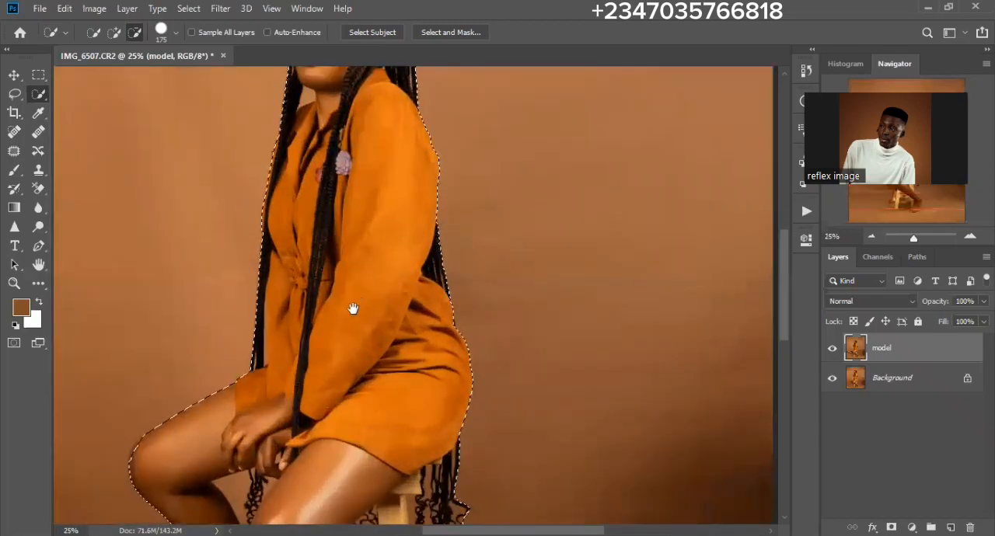
scroll(353, 309, up, 4)
scroll(371, 293, down, 10)
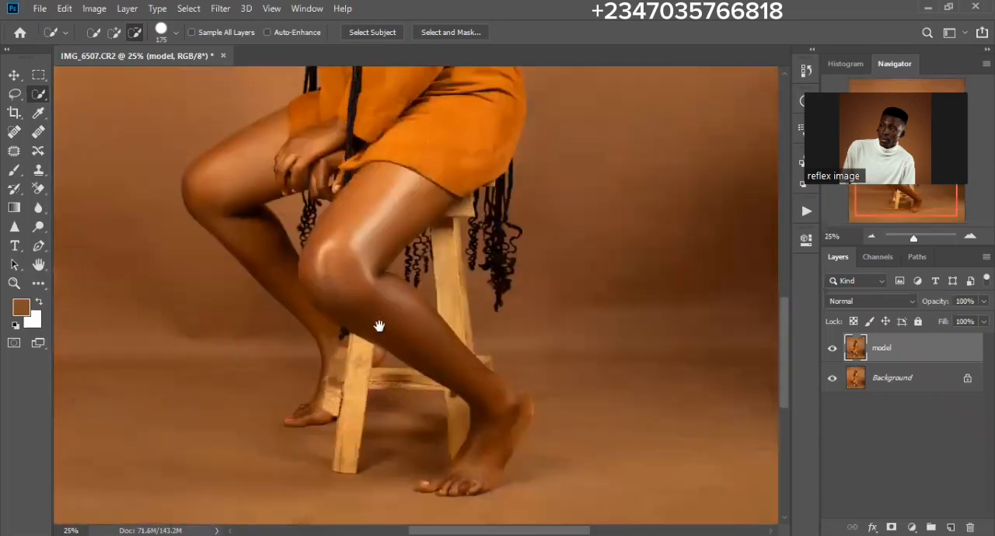
scroll(349, 307, down, 3)
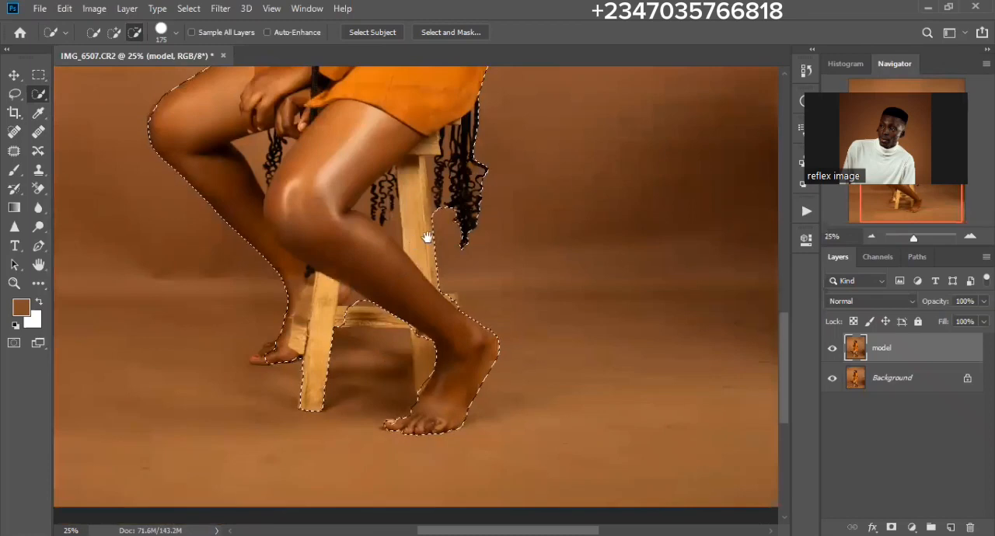
drag(427, 237, 409, 292)
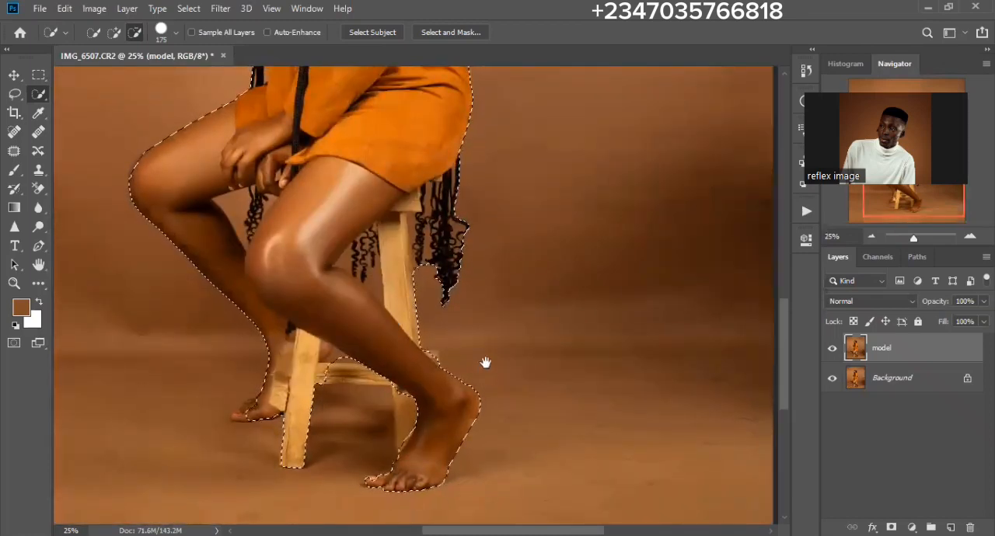
scroll(347, 380, down, 3)
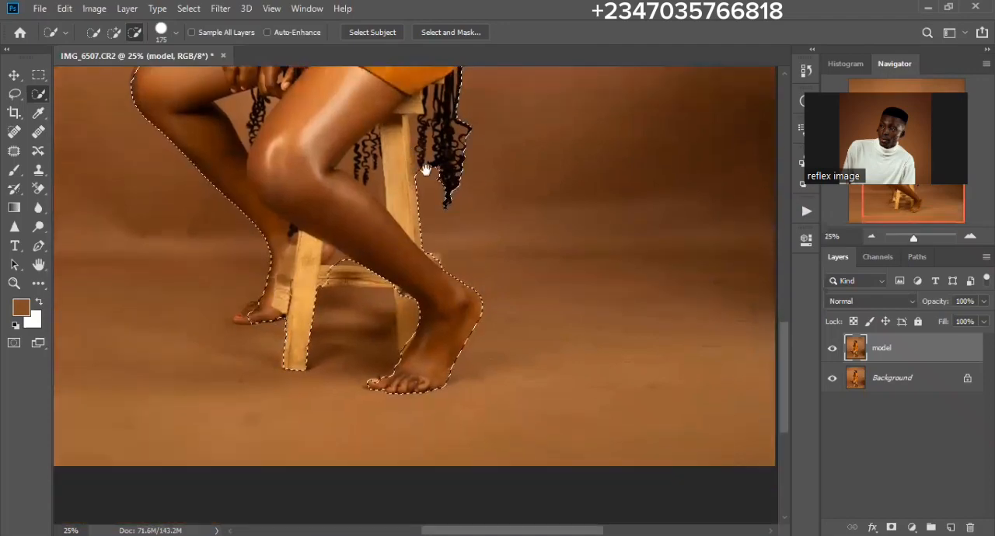
scroll(411, 240, up, 8)
scroll(405, 302, right, 1)
scroll(405, 301, up, 2)
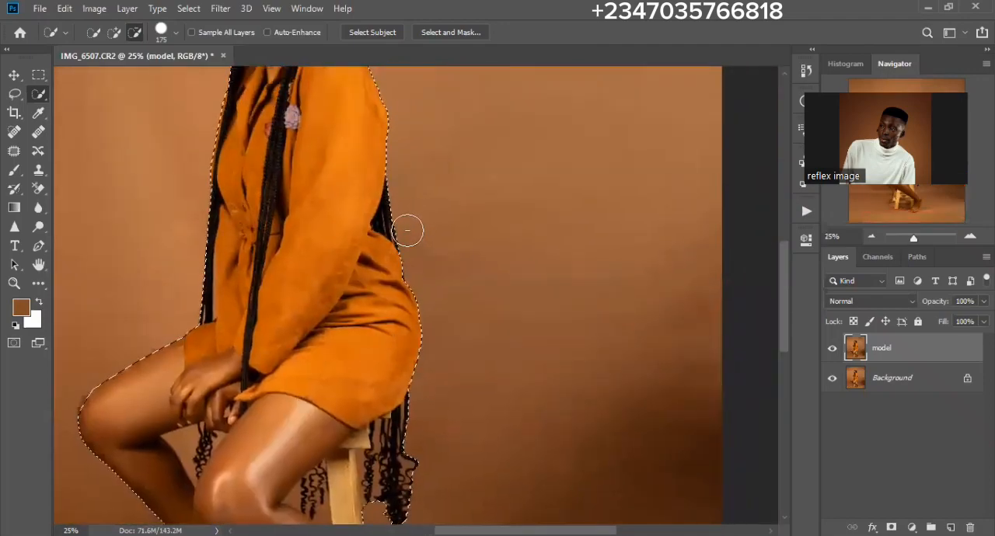
key(ctrl+plus)
key(ctrl+plus)
drag(311, 417, 404, 365)
scroll(404, 365, up, 5)
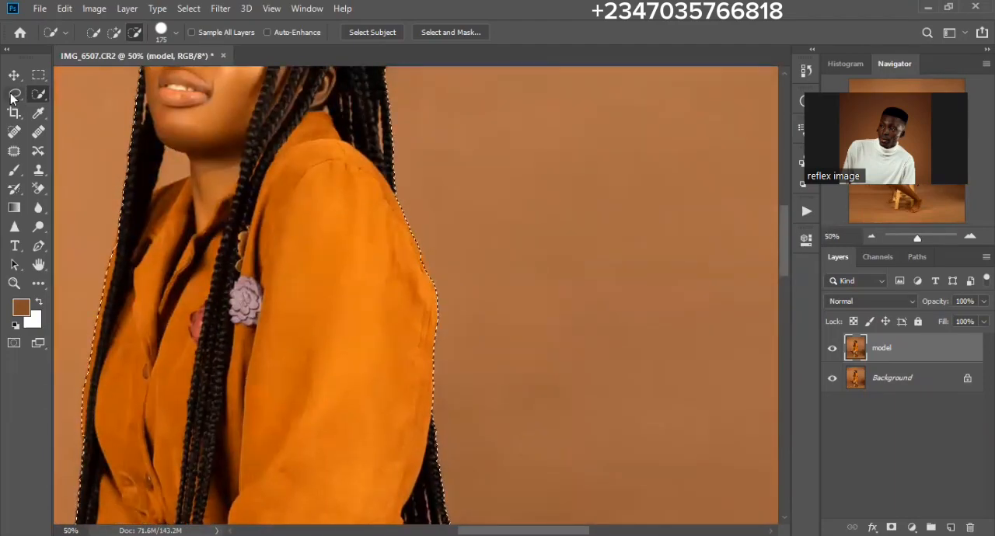
- Subtract the narrow backdrop gap between the hanging braid and the dress at the waist from the selection with the Polygonal Lasso tool
click(13, 96)
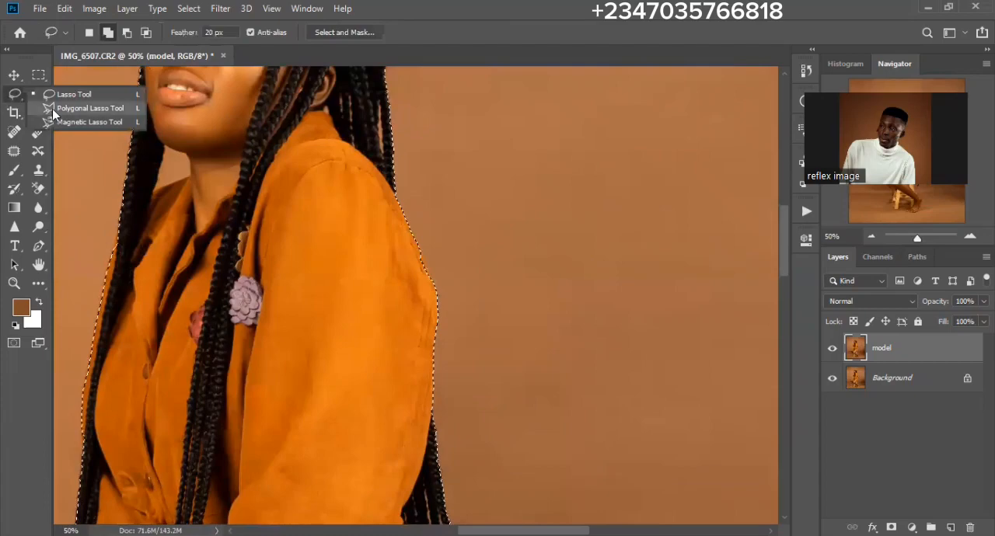
click(48, 108)
scroll(335, 313, up, 5)
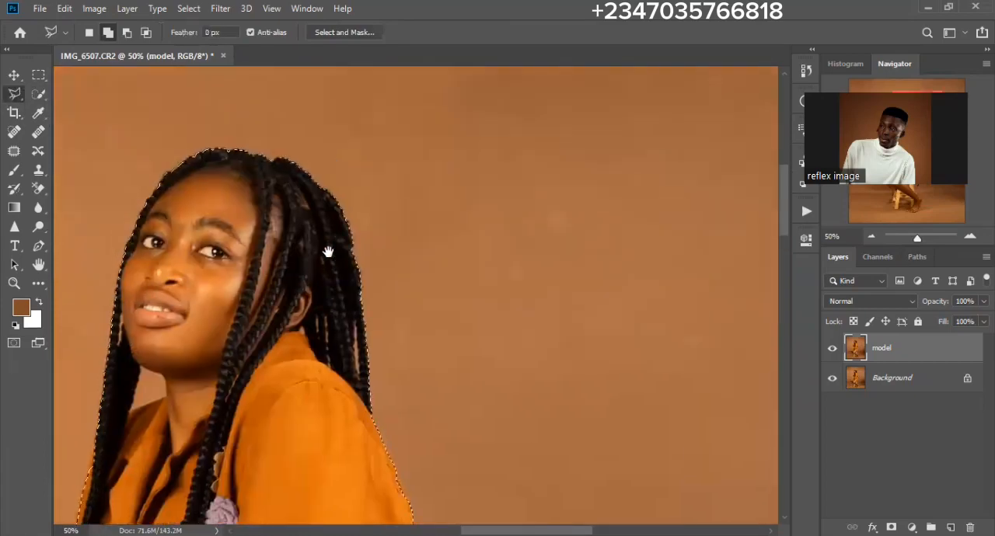
scroll(289, 366, down, 5)
scroll(289, 366, left, 2)
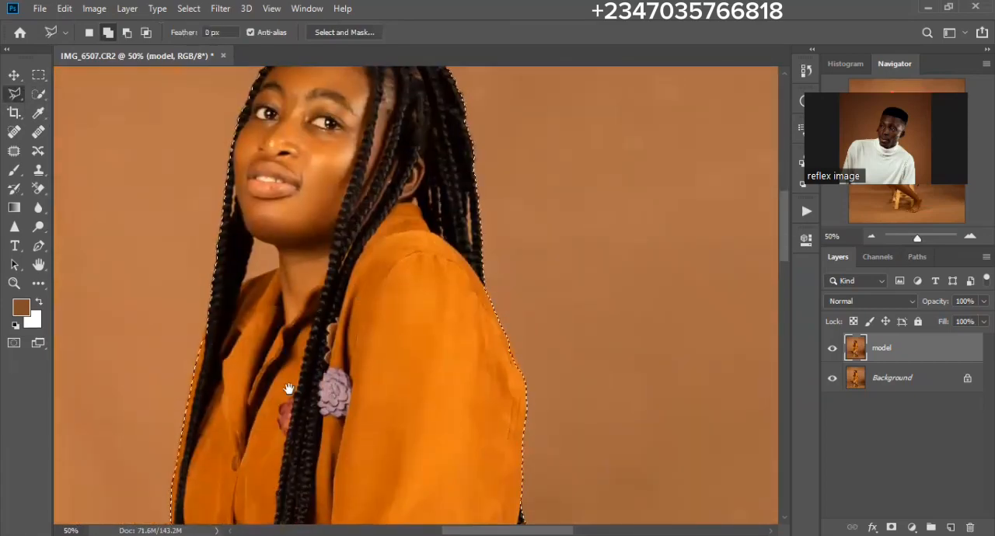
key(ctrl+plus)
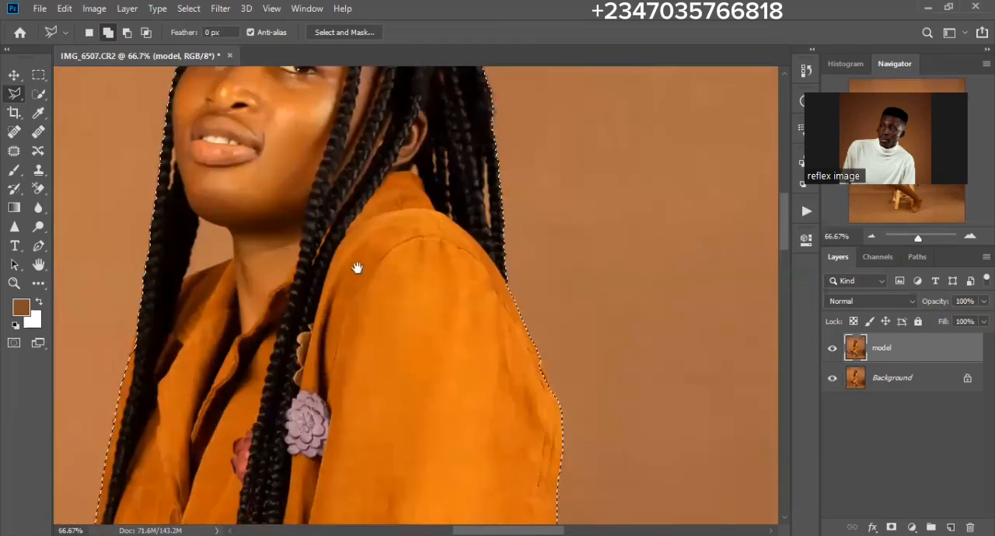
scroll(242, 210, left, 3)
scroll(243, 210, down, 1)
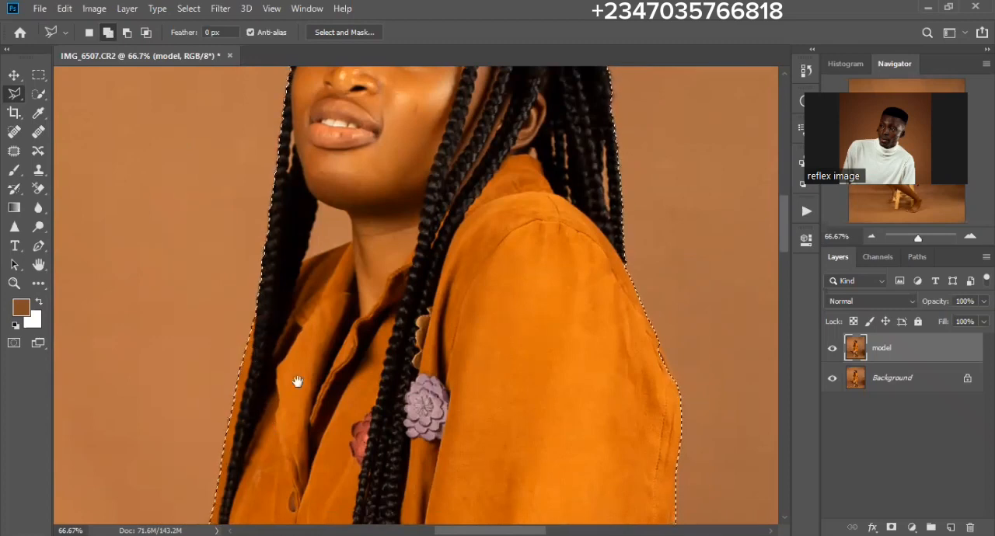
drag(338, 285, 330, 298)
scroll(306, 363, down, 3)
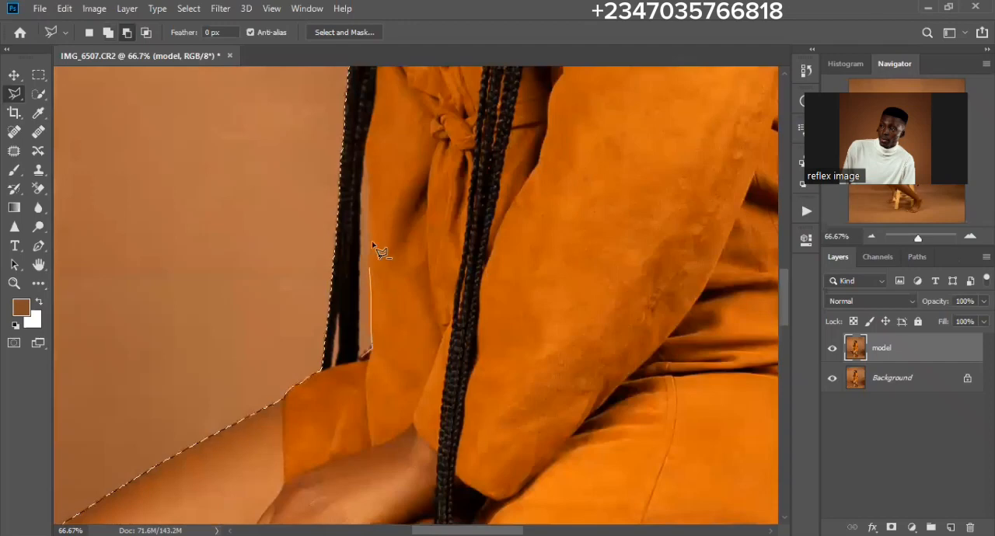
click(370, 188)
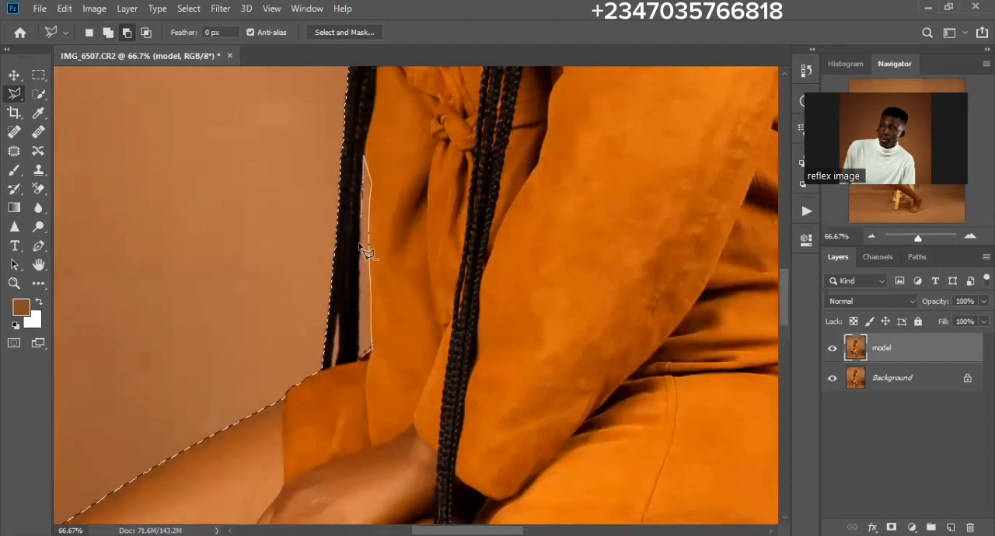
click(359, 360)
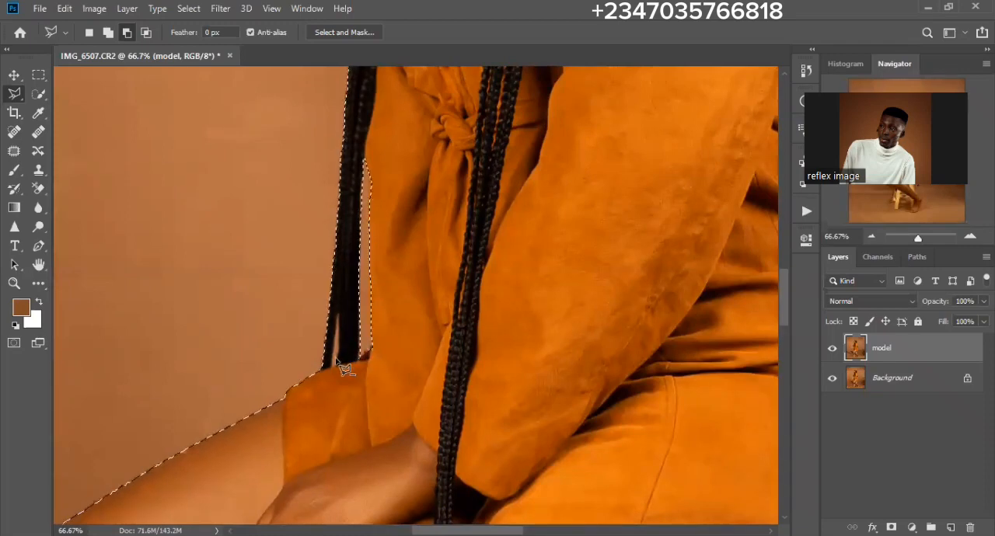
- Add the missed outer curve of the bent knee to the selection with the Polygonal Lasso tool
drag(262, 456, 373, 364)
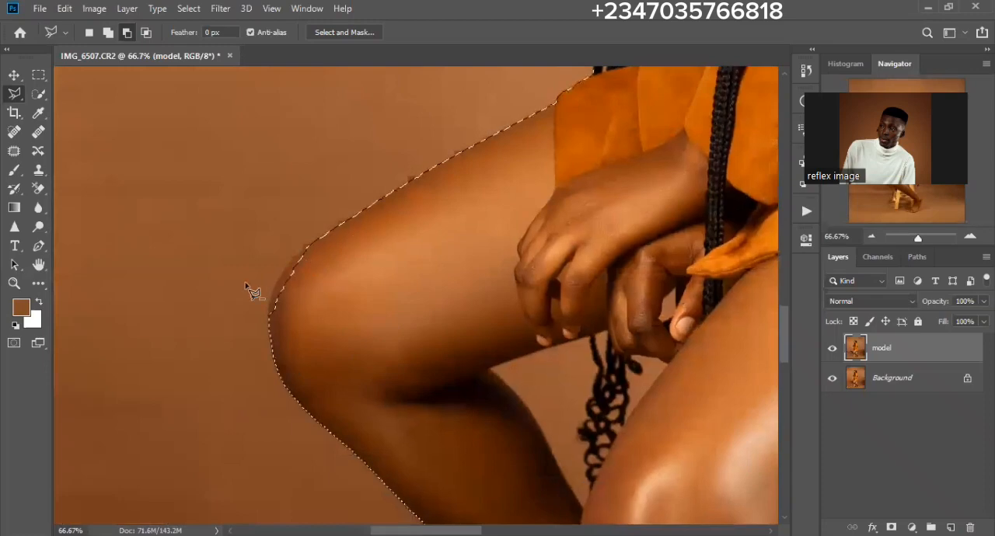
click(107, 33)
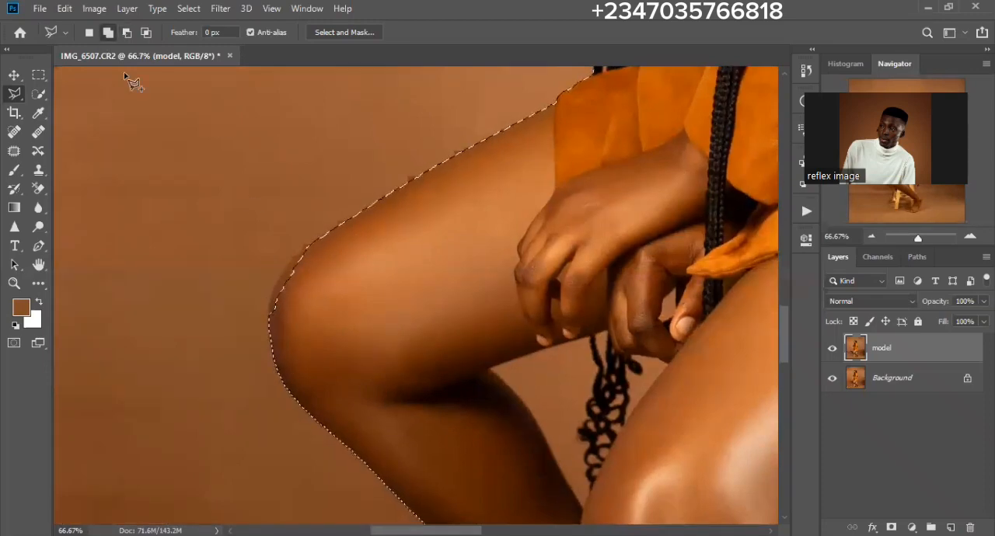
click(270, 316)
click(273, 287)
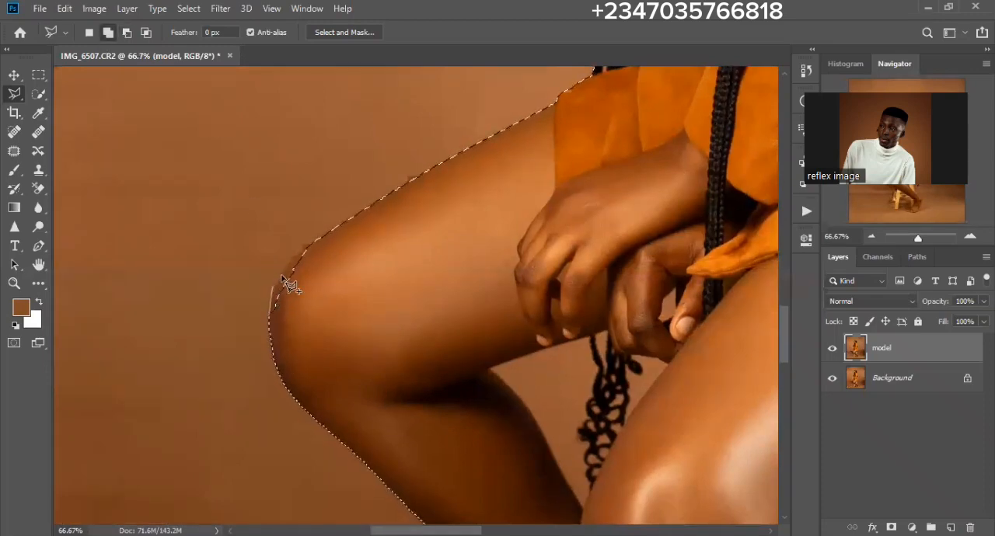
double_click(297, 337)
- Add the missed toes of the foot behind the stool leg to the selection
key(space)
mouse_move(429, 403)
mouse_down()
mouse_move(371, 280)
mouse_move(342, 175)
mouse_up()
drag(418, 329, 349, 195)
drag(443, 306, 416, 210)
drag(440, 289, 438, 246)
drag(364, 272, 337, 215)
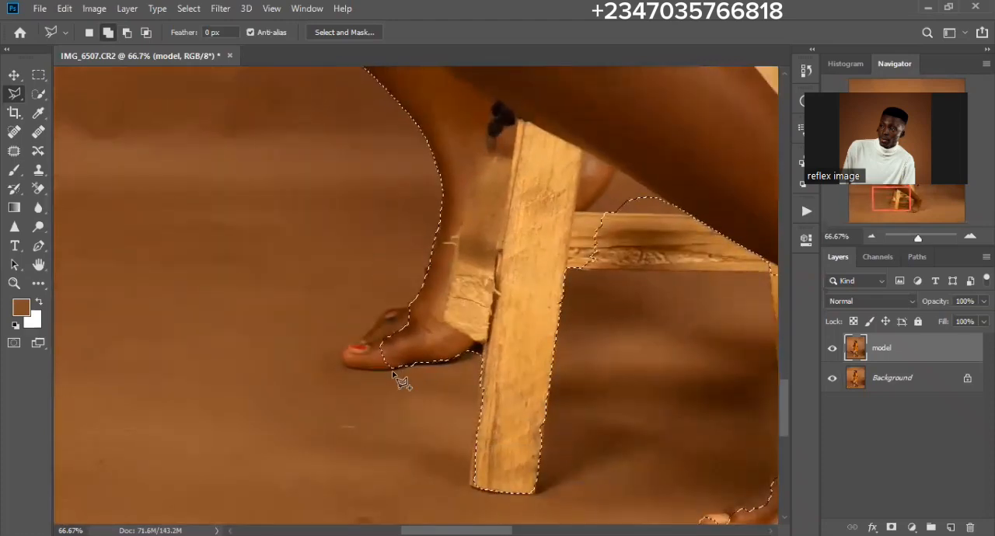
click(353, 367)
click(346, 365)
click(340, 358)
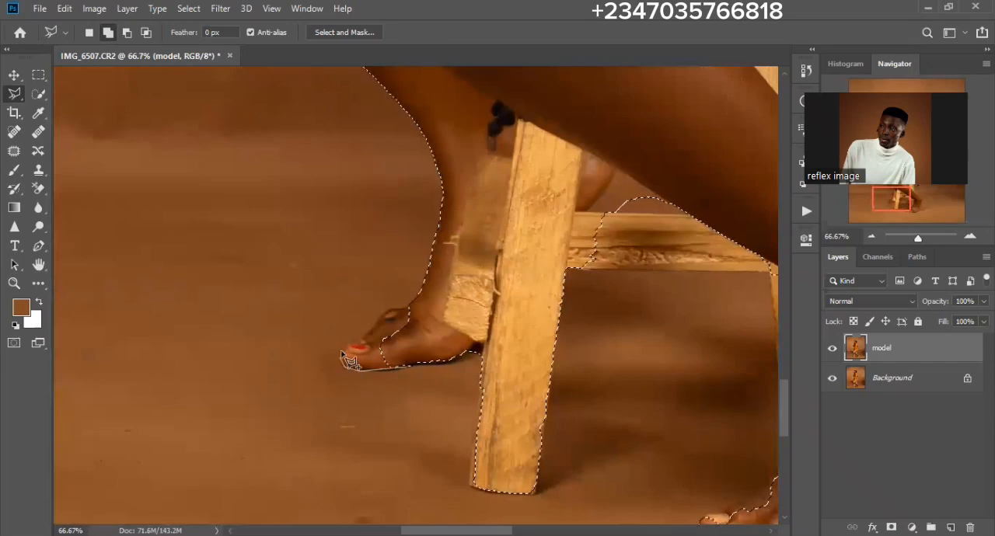
click(342, 347)
double_click(437, 332)
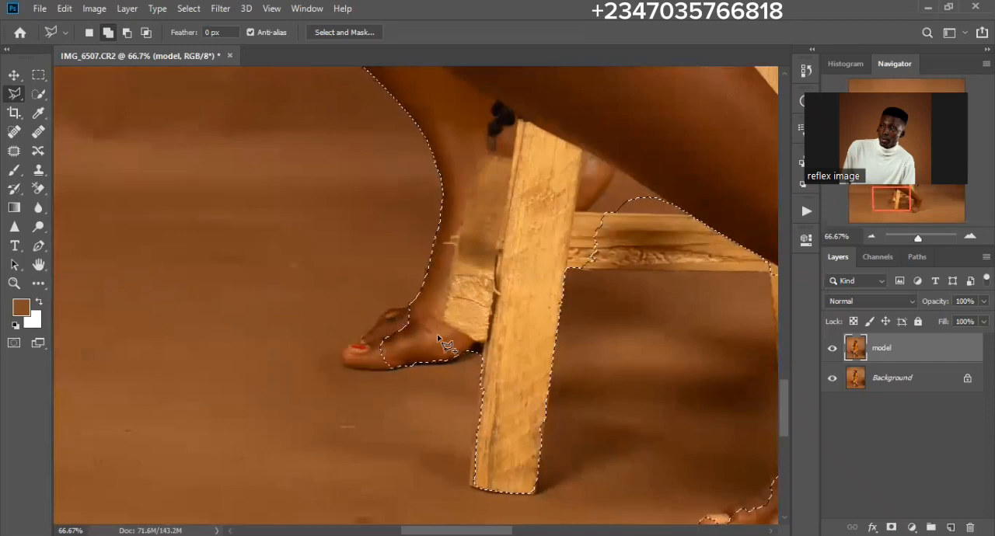
- Add the missed outer edge and base corner of the stool's front leg to the selection
mouse_move(458, 346)
mouse_down()
mouse_move(344, 274)
mouse_move(377, 309)
mouse_up()
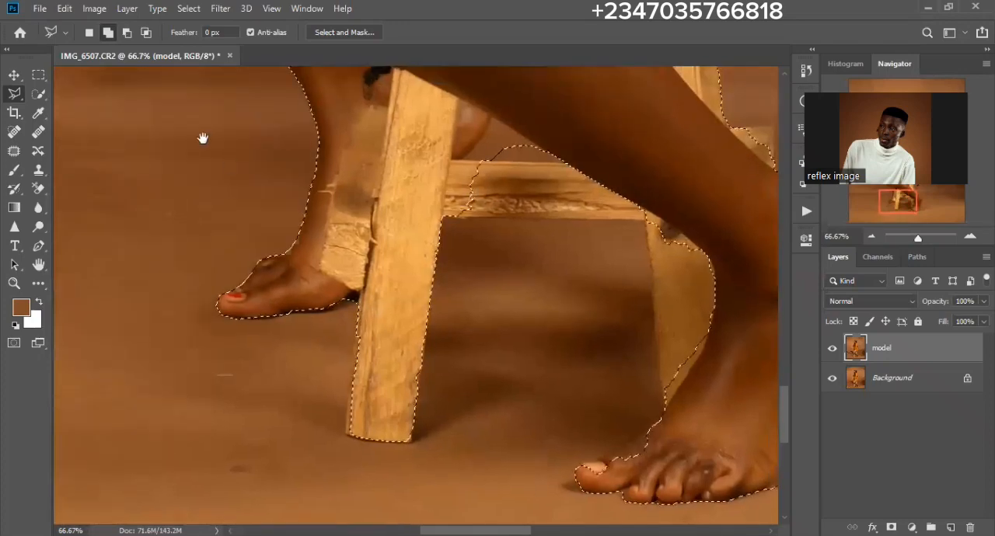
click(356, 334)
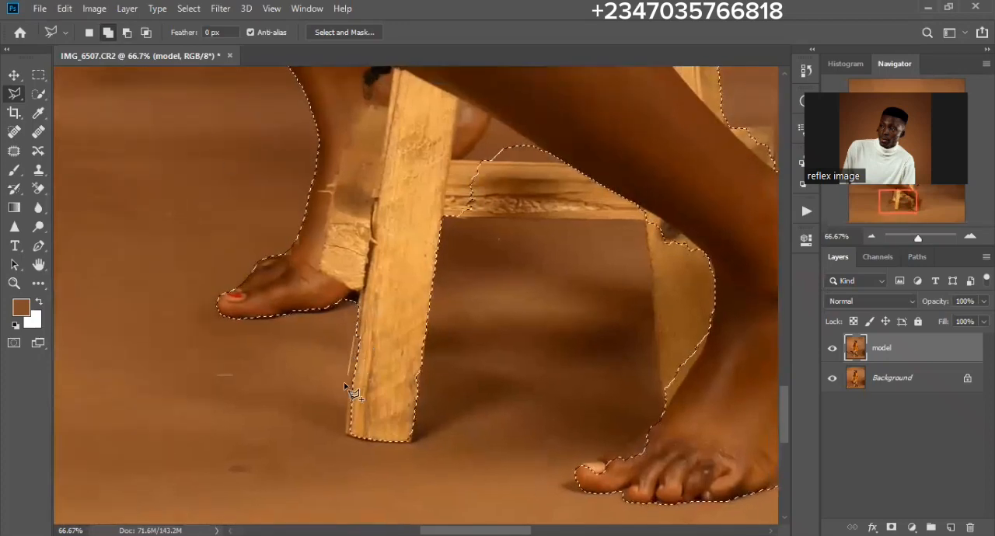
click(345, 436)
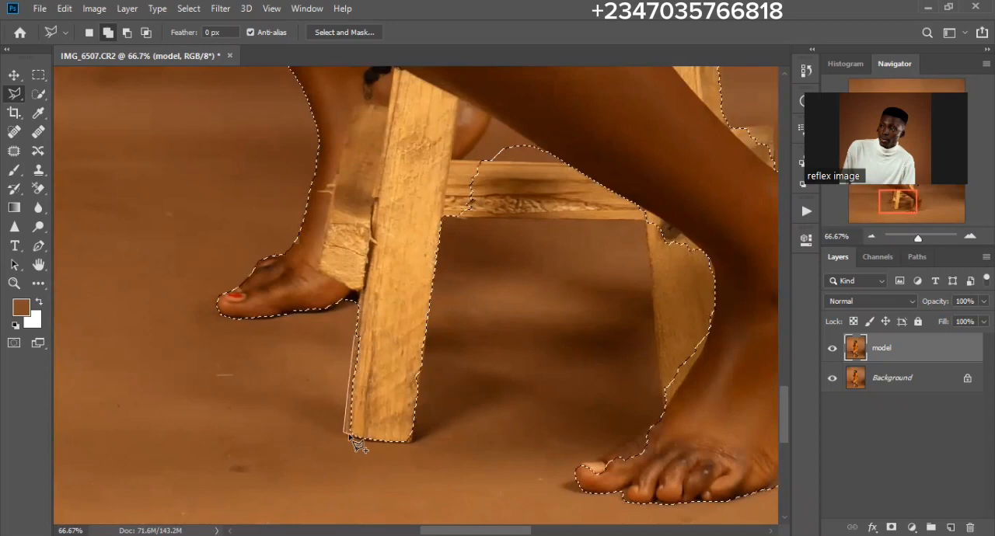
click(410, 441)
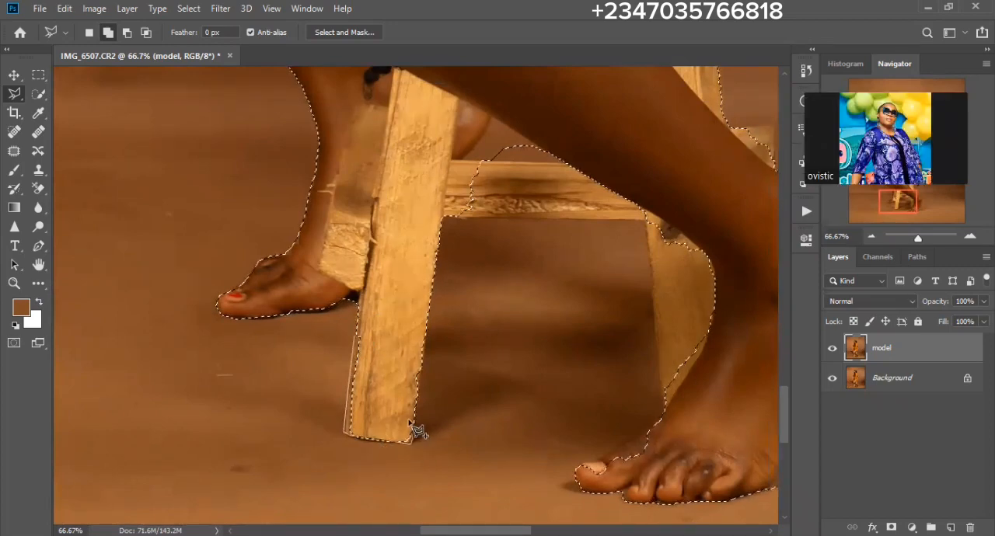
double_click(396, 312)
- Add the missed parts of the stool's crossbar and the stool leg behind the ankle to the selection
mouse_move(478, 244)
mouse_down()
mouse_move(338, 274)
mouse_move(433, 246)
mouse_up()
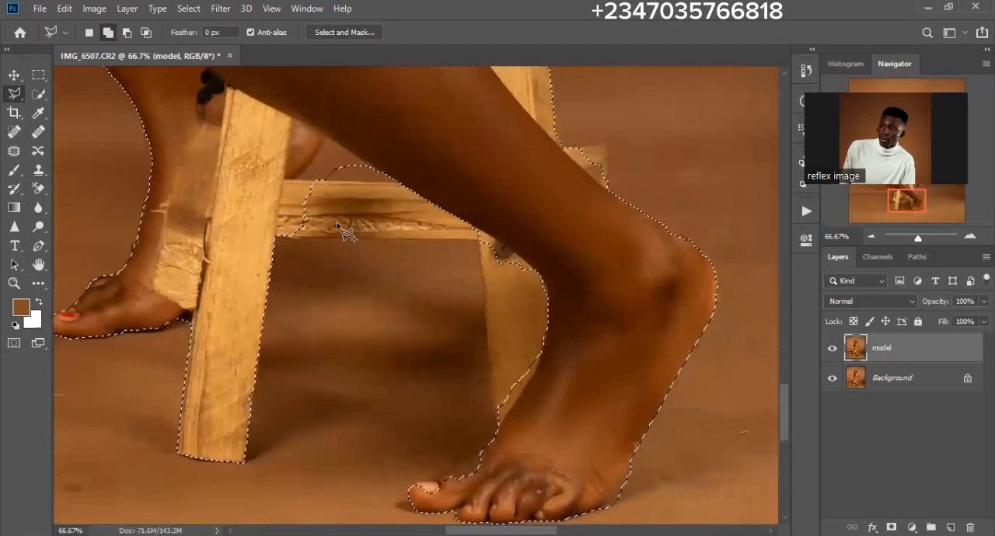
click(282, 237)
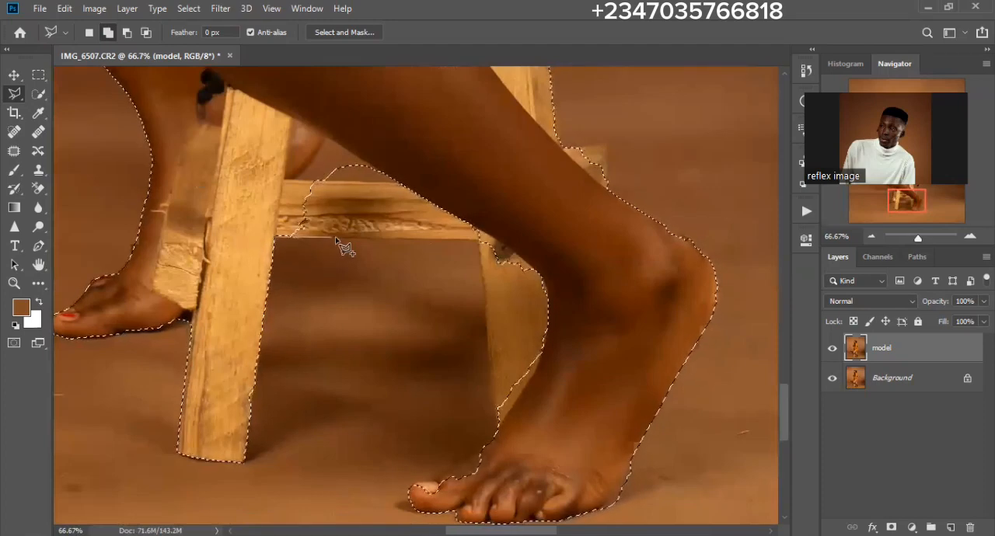
click(479, 240)
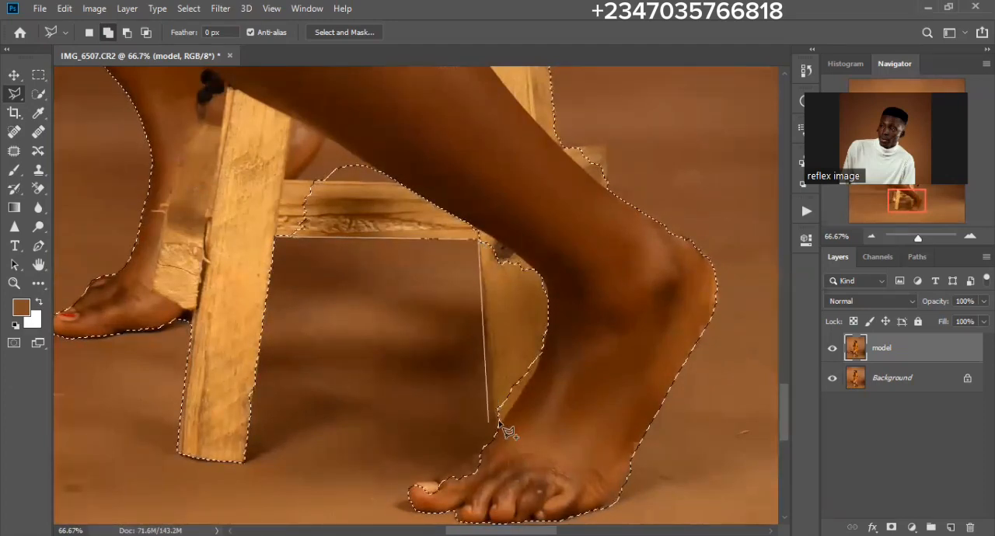
click(496, 432)
click(553, 410)
click(574, 360)
click(611, 262)
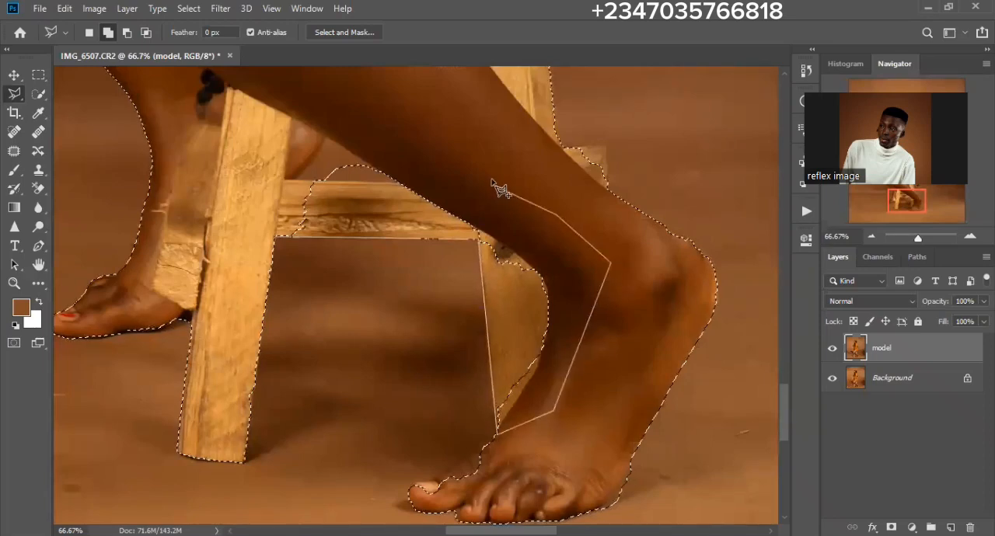
click(480, 153)
click(332, 107)
click(237, 220)
click(273, 239)
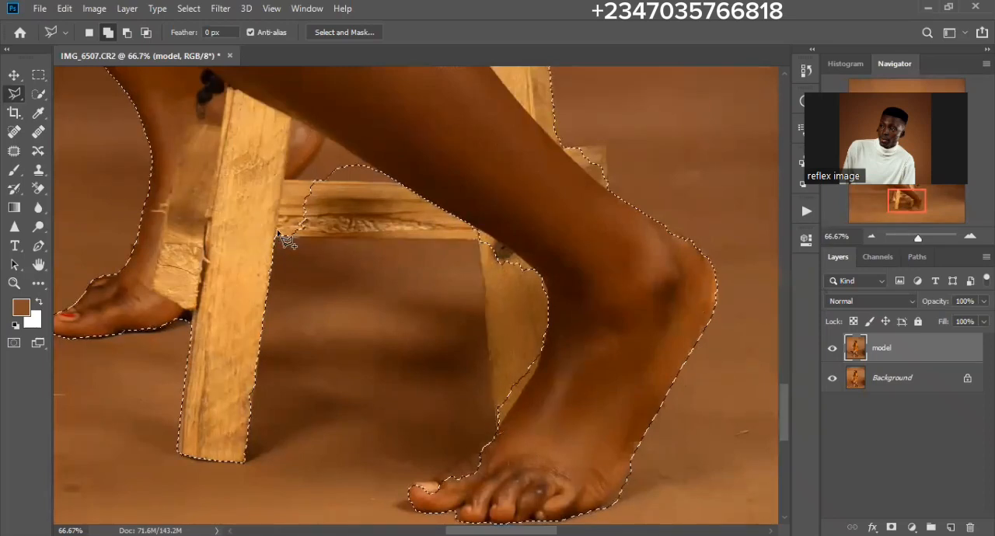
- Add the missed upper edge and big toenail of the front foot to the selection
drag(465, 385, 465, 276)
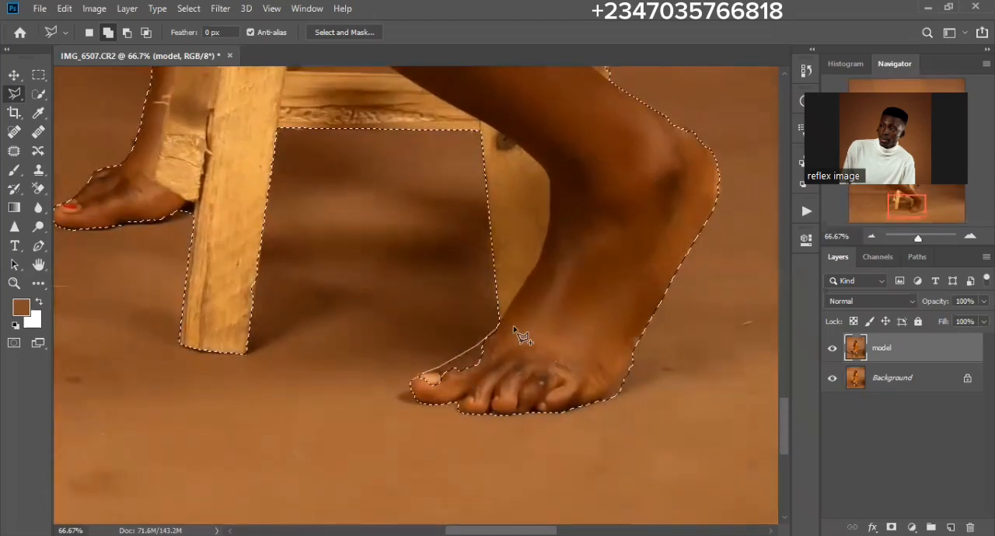
click(491, 386)
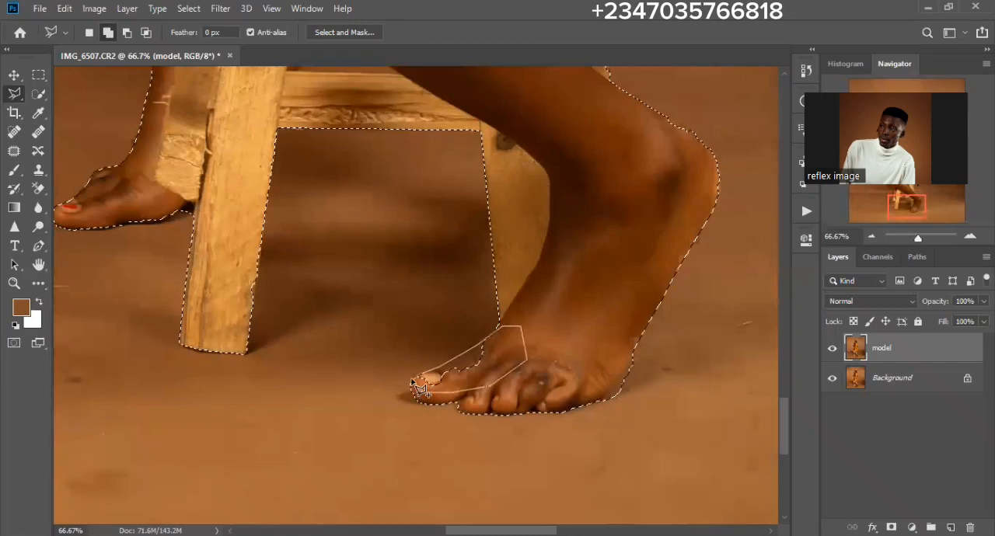
click(411, 385)
- Subtract the triangular backdrop gap between the calf, the far heel and the stool's crossbar from the selection
drag(527, 252, 492, 427)
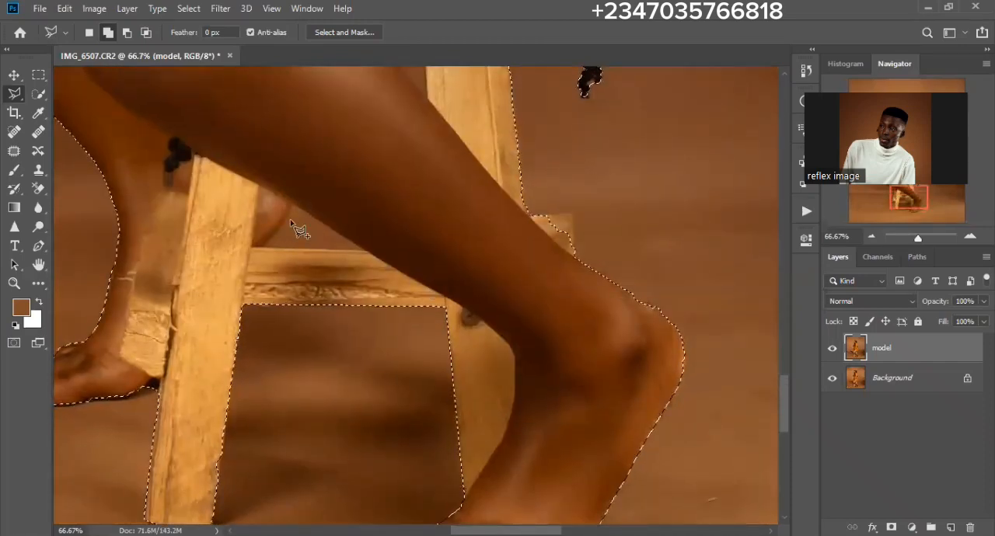
click(128, 33)
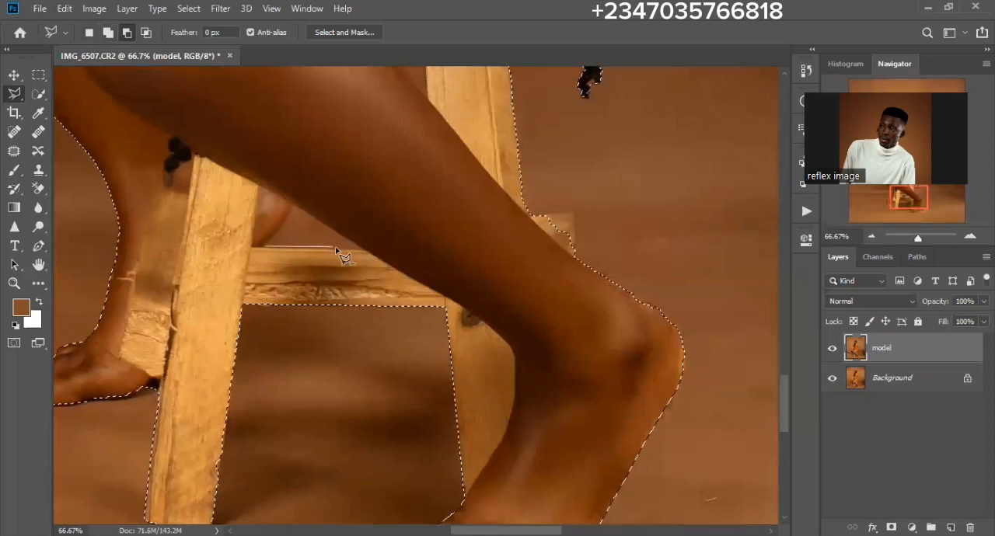
click(371, 253)
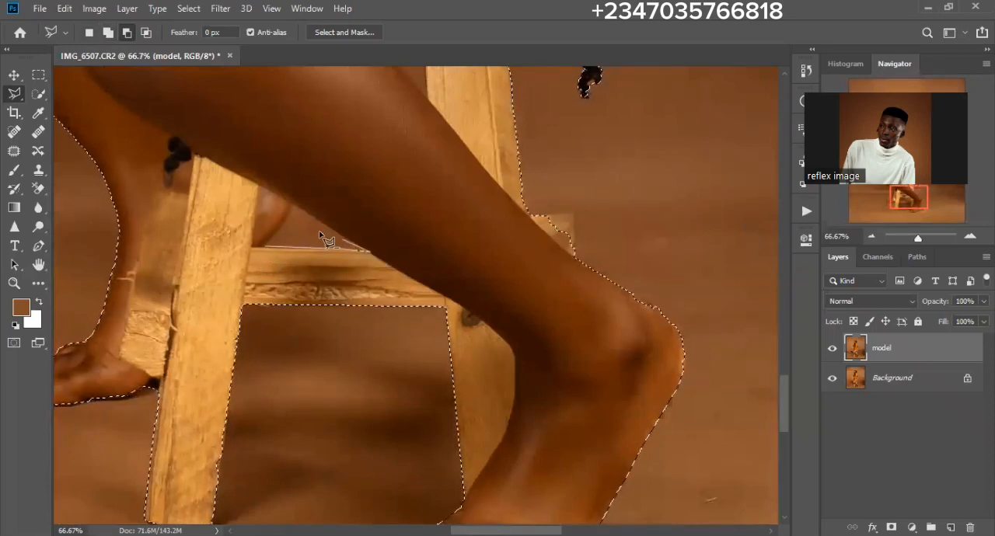
click(291, 206)
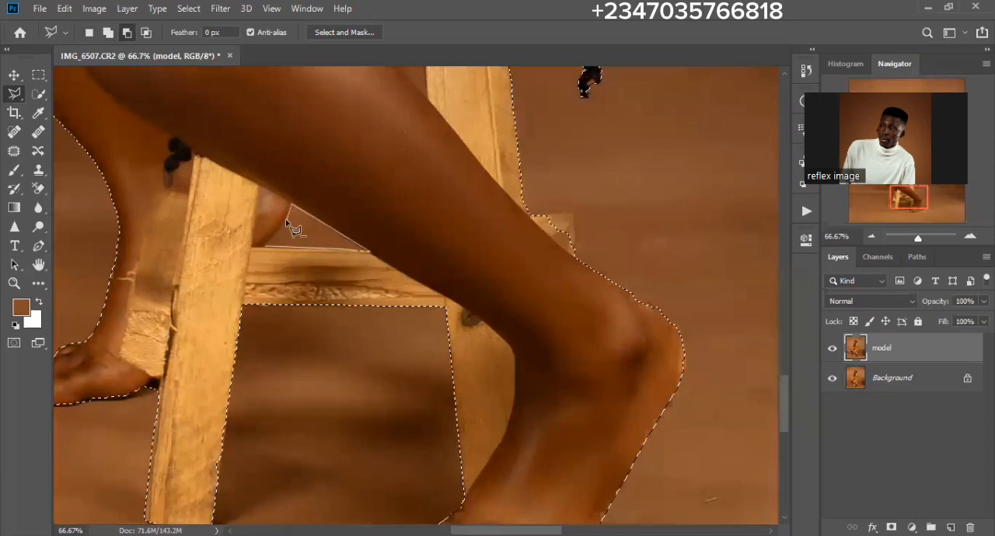
click(266, 248)
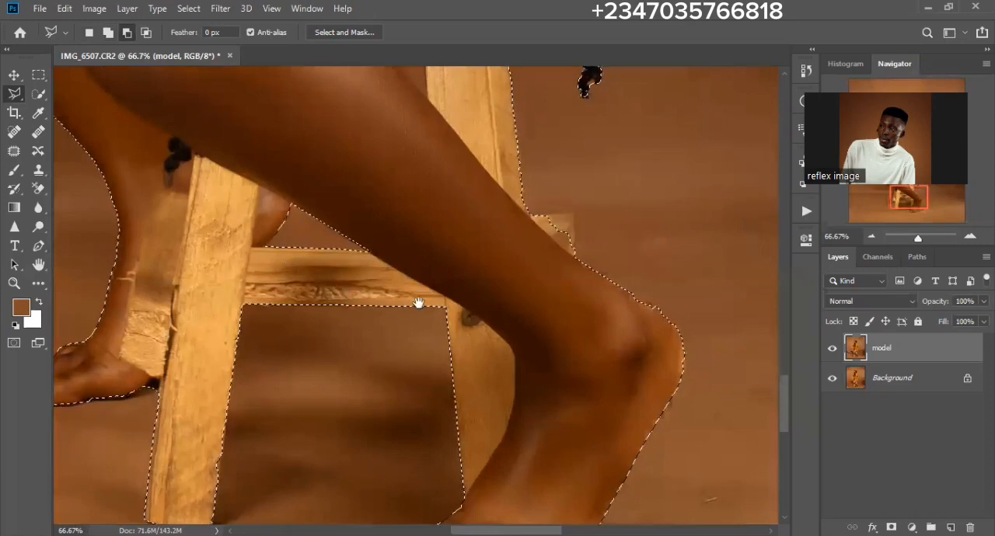
- Add the missed rounded edge at the back of the front foot's heel to the selection
drag(460, 327, 284, 235)
drag(333, 290, 305, 220)
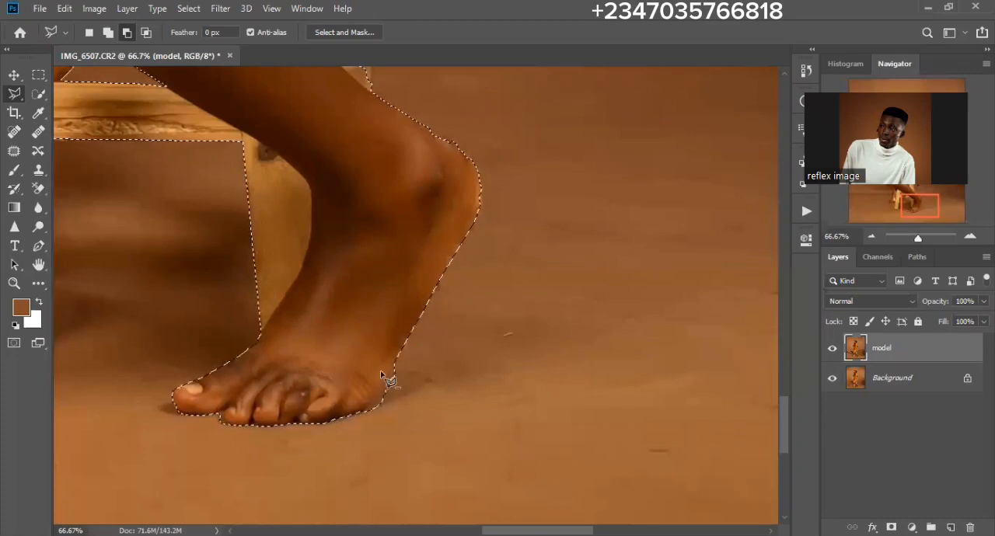
click(366, 420)
scroll(433, 277, up, 8)
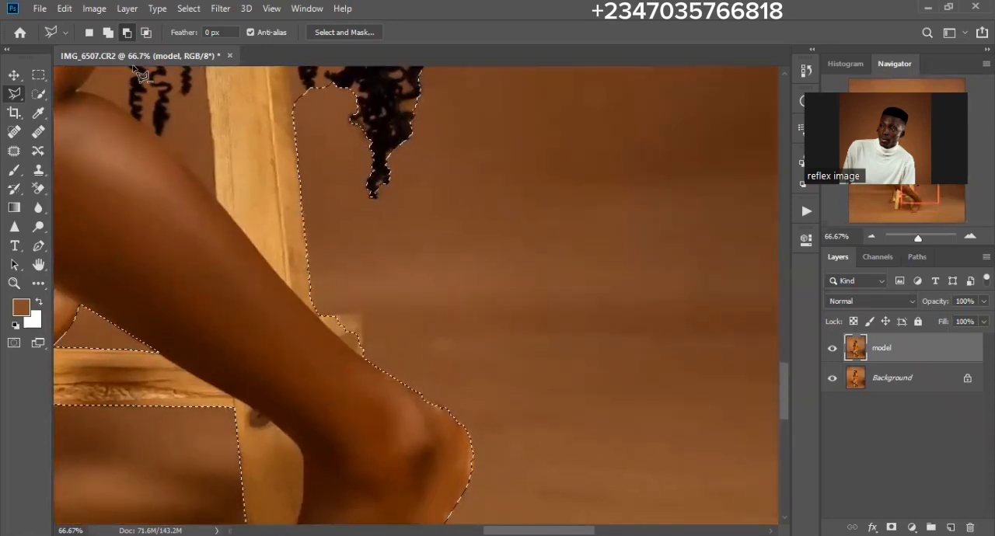
click(108, 32)
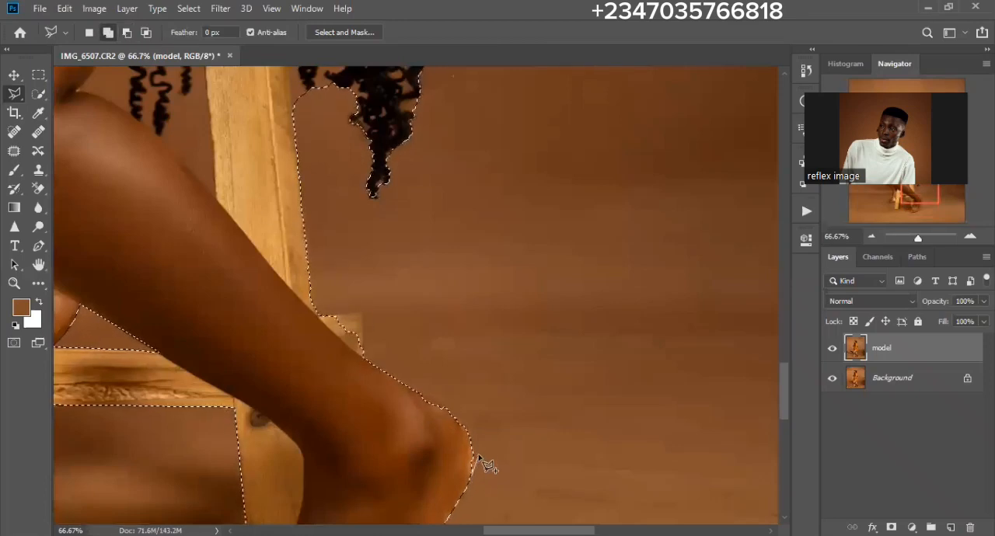
click(468, 429)
click(391, 387)
click(374, 448)
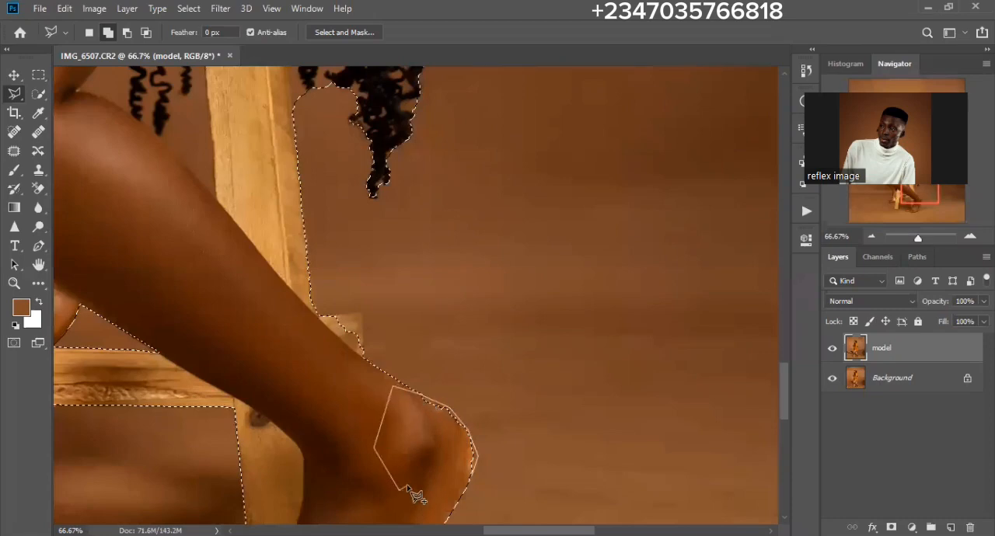
double_click(451, 490)
drag(369, 272, 407, 327)
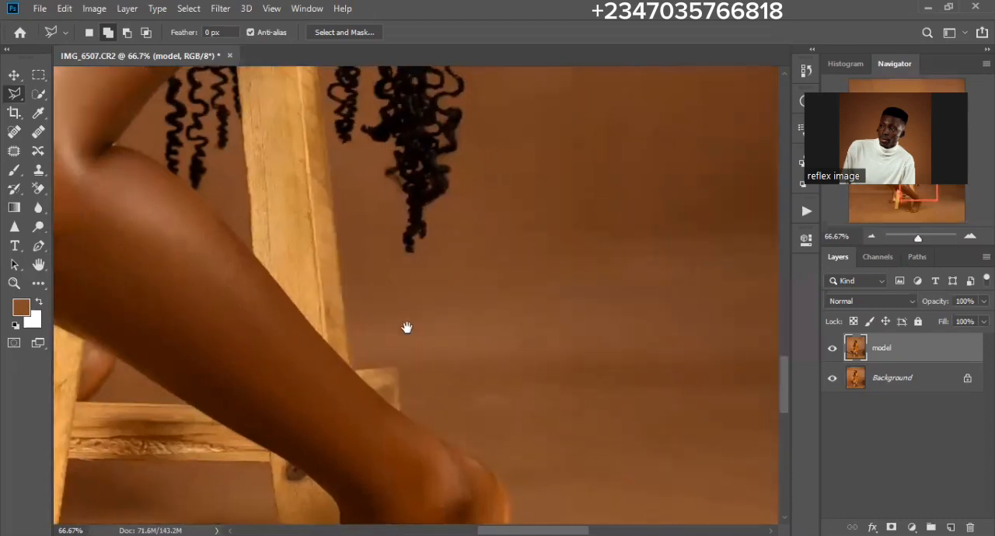
- Add the missed end of the stool's crossbar beside the front calf to the selection
click(403, 414)
click(403, 365)
click(359, 371)
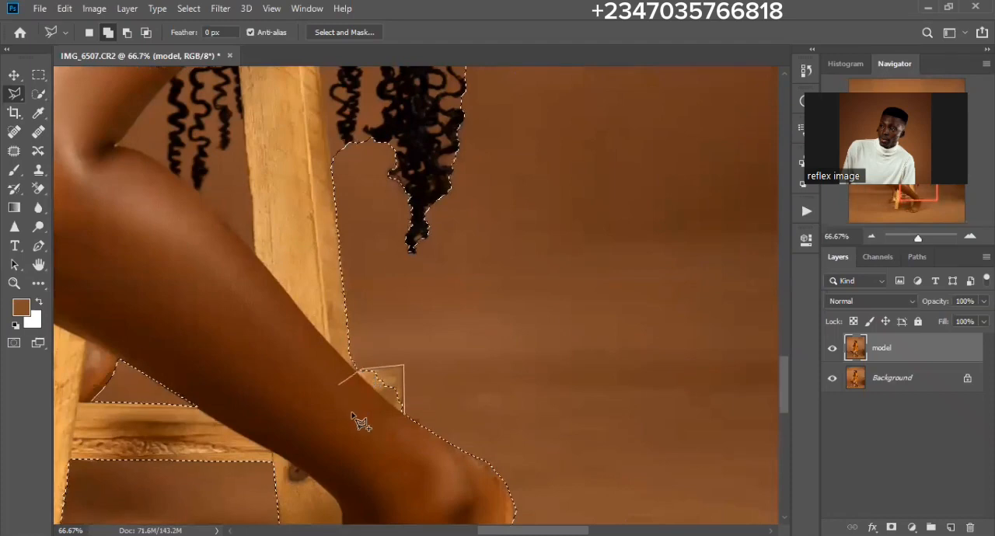
double_click(399, 435)
- Subtract the backdrop gaps behind the front knee, between the thigh, calf, hanging curls and stool leg, from the selection
mouse_move(362, 251)
mouse_down()
mouse_move(351, 335)
mouse_move(384, 341)
mouse_up()
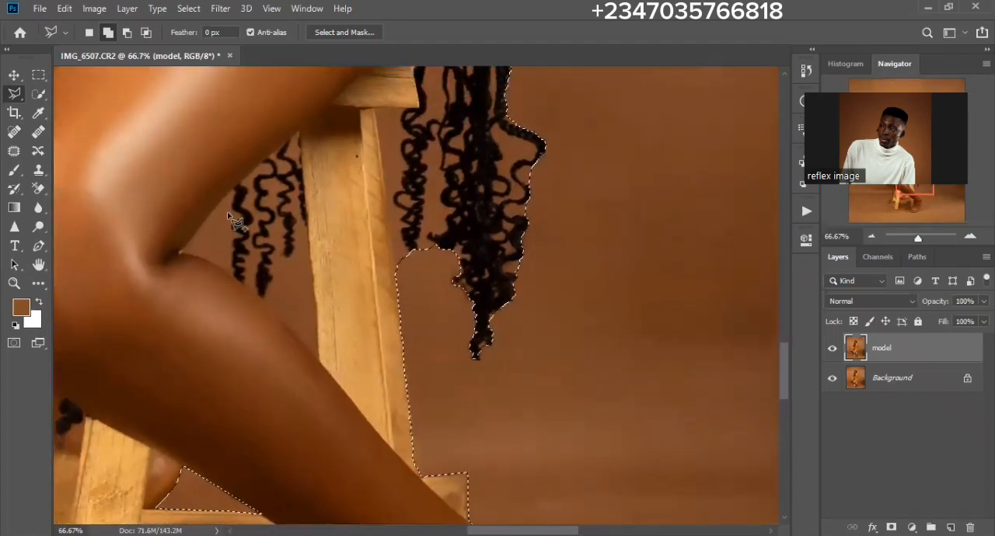
click(125, 33)
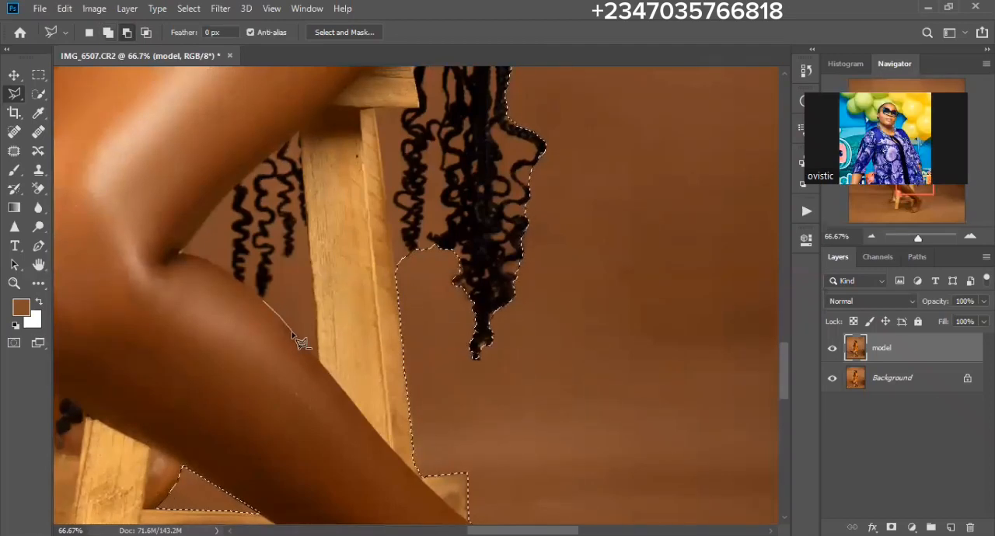
click(319, 362)
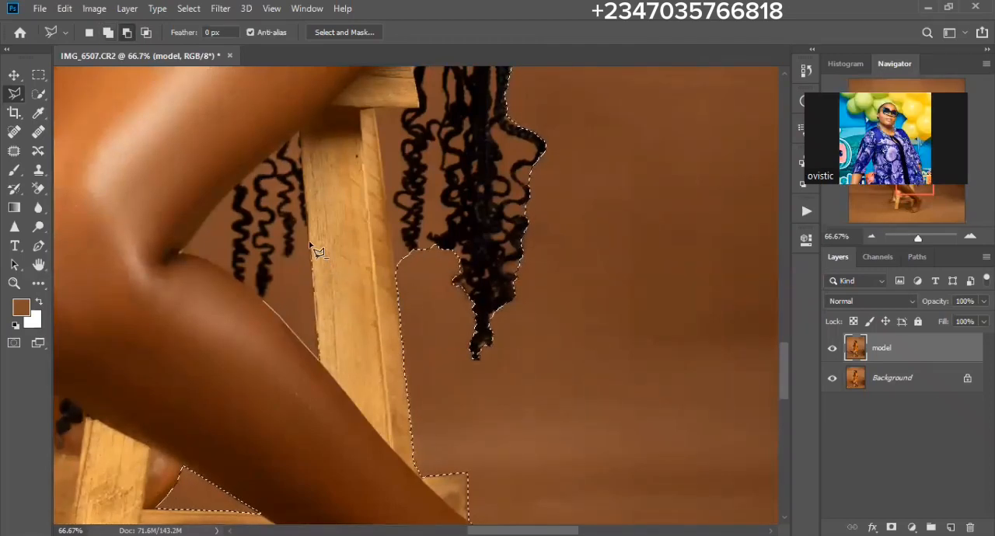
click(266, 301)
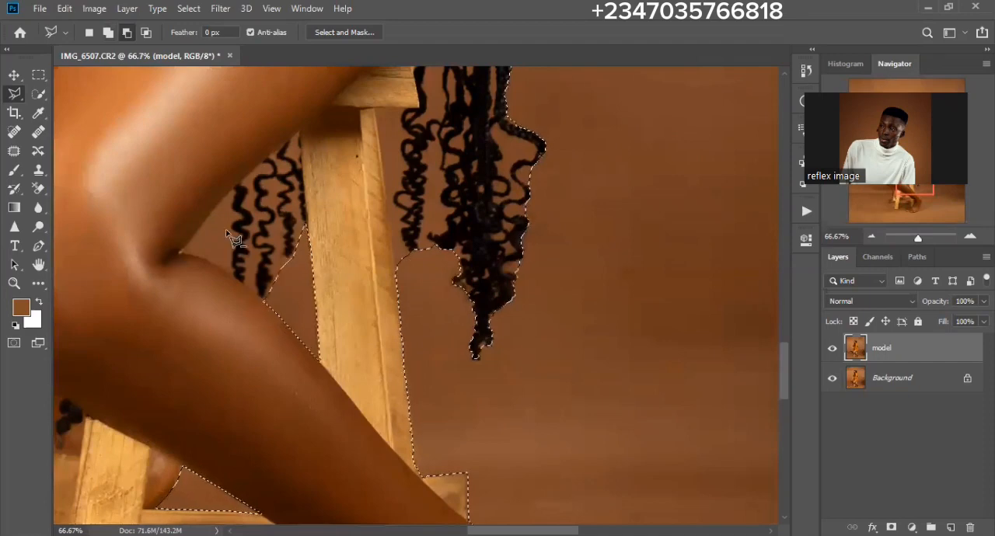
drag(438, 185, 421, 235)
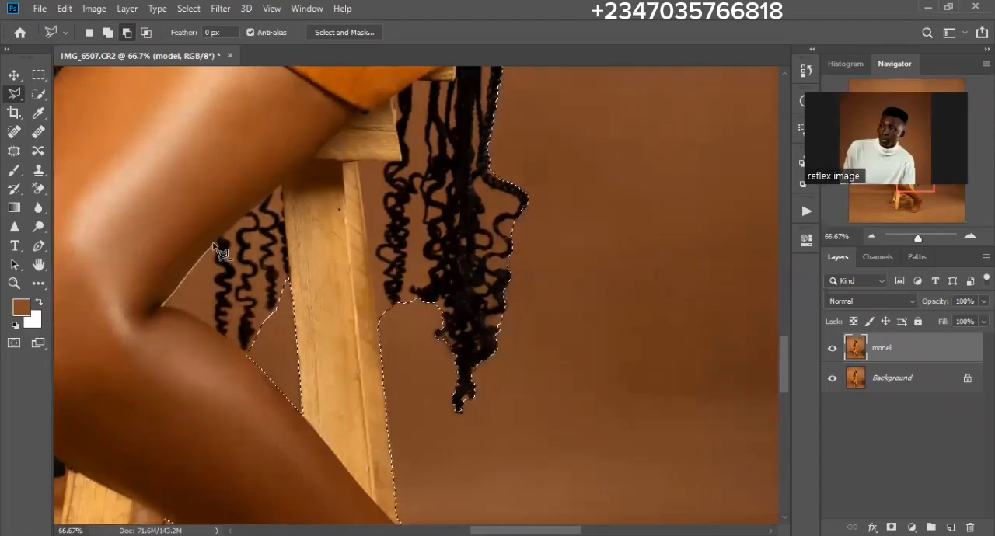
click(163, 308)
- Examine the selection outline along the back of the dress and around the whole model
drag(423, 216, 257, 282)
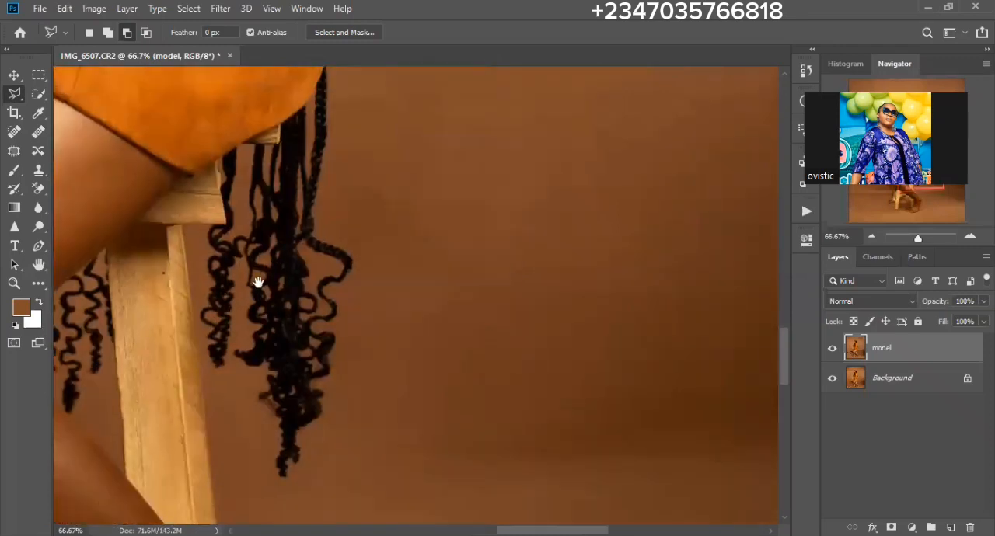
drag(303, 138, 268, 445)
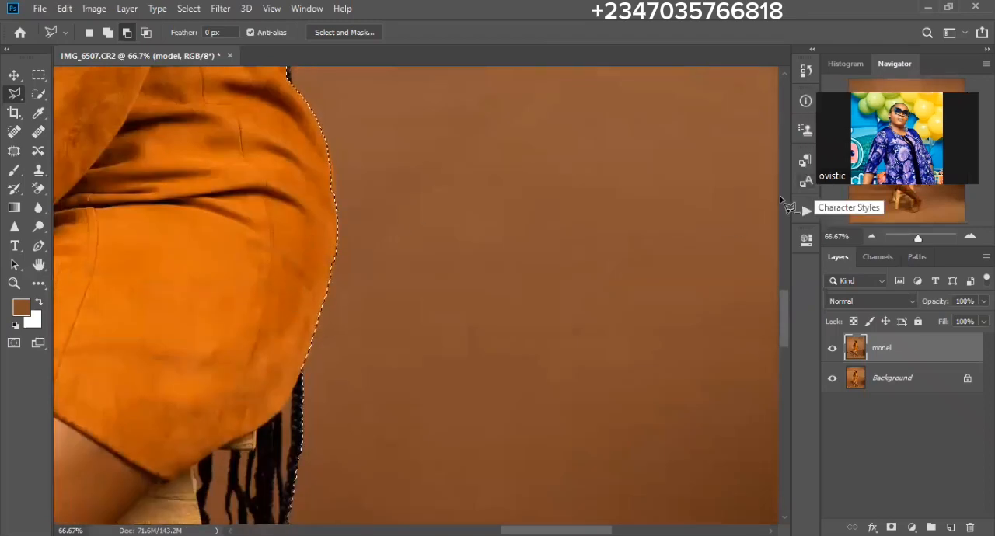
click(372, 371)
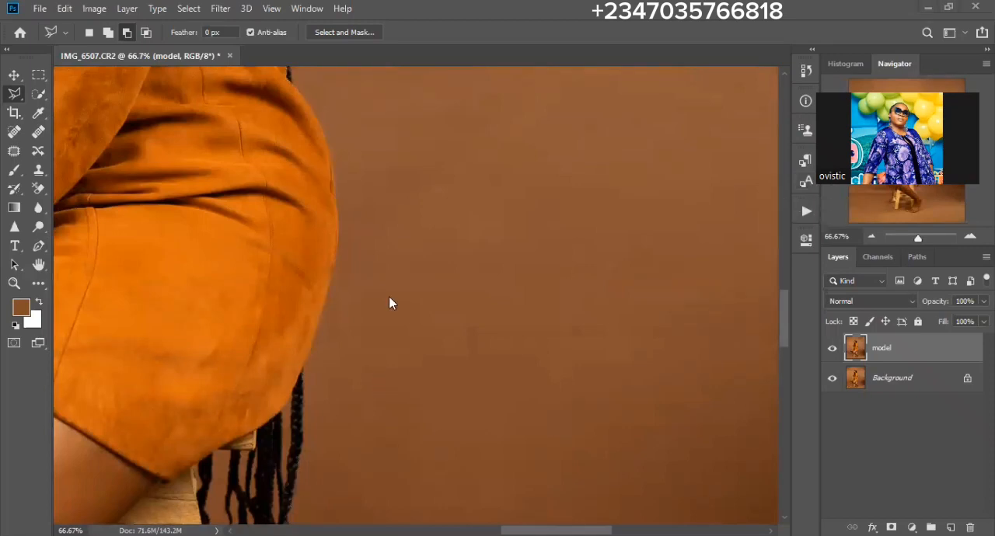
key(ctrl+z)
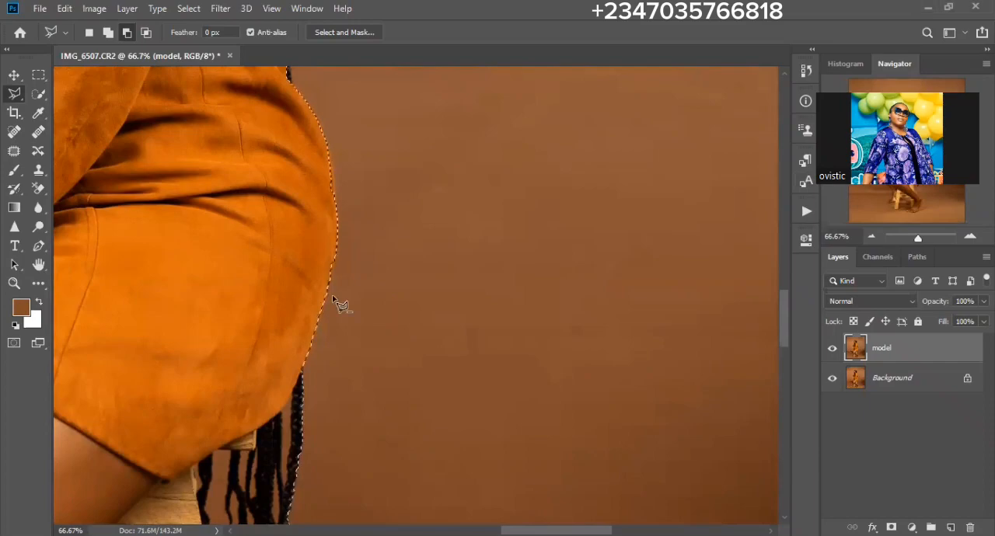
key(ctrl+minus)
key(ctrl+minus)
key(ctrl+minus)
key(ctrl+minus)
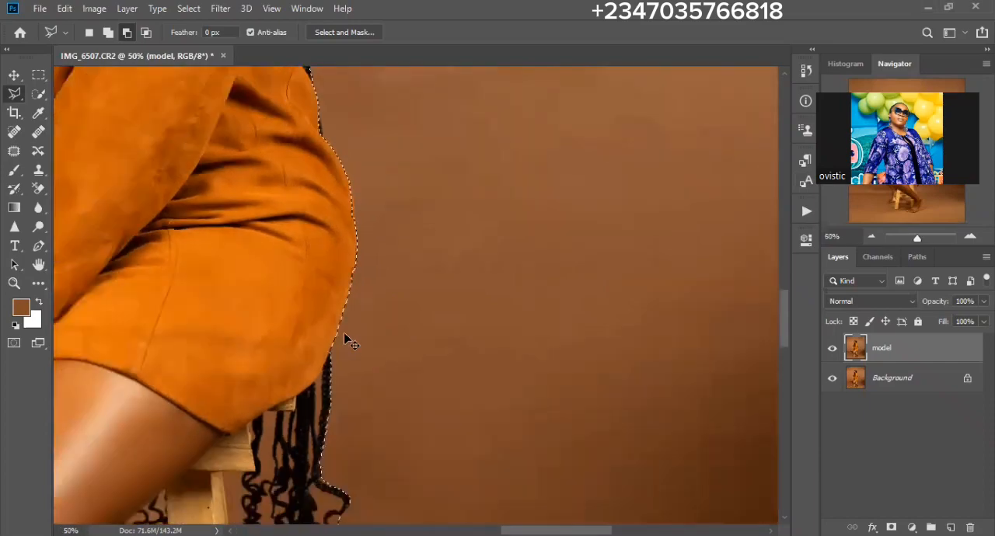
key(ctrl+minus)
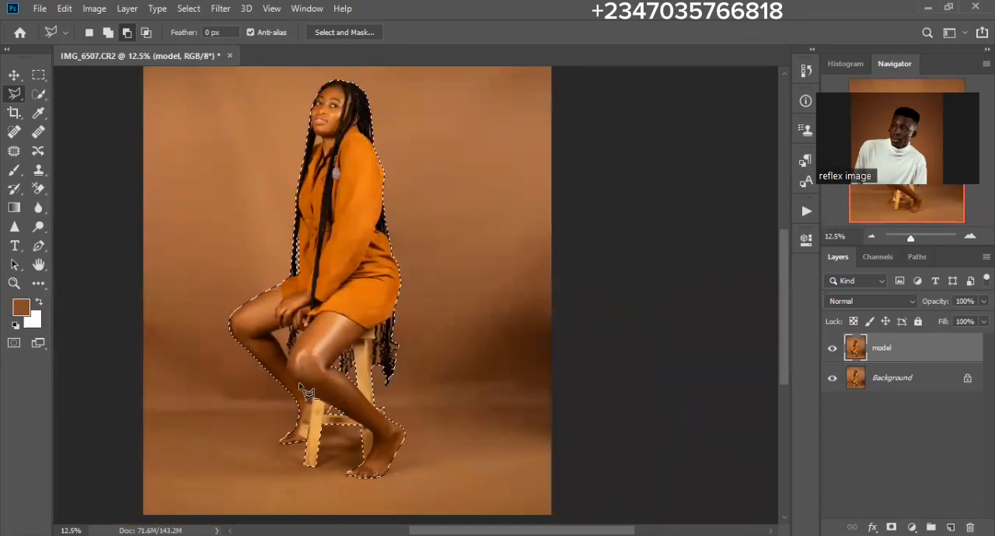
- Subtract the backdrop gaps below the hands, between the far leg, the hanging braids and the front thigh, from the selection
key(ctrl+plus)
key(ctrl+plus)
key(ctrl+plus)
key(ctrl+plus)
key(ctrl+plus)
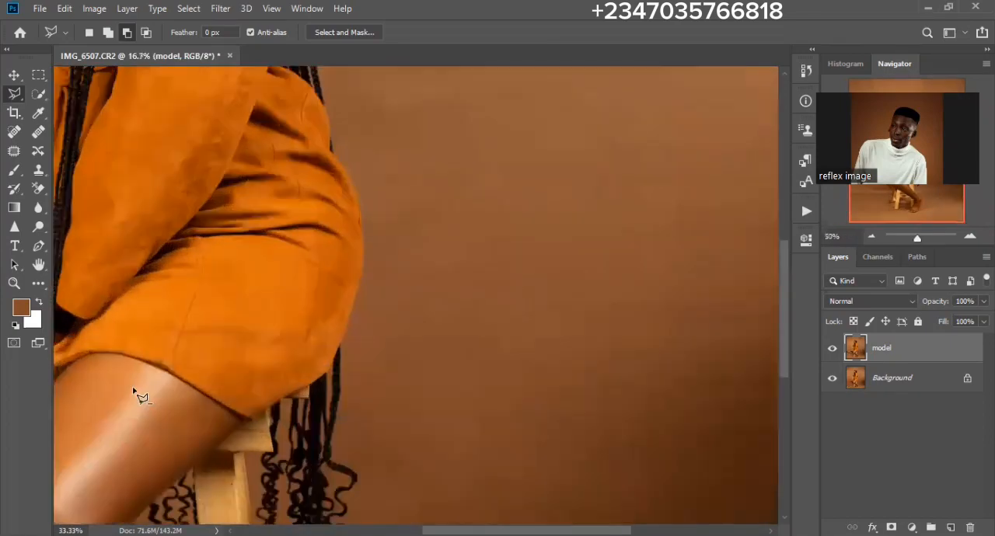
key(space)
drag(413, 264, 595, 167)
drag(378, 335, 409, 304)
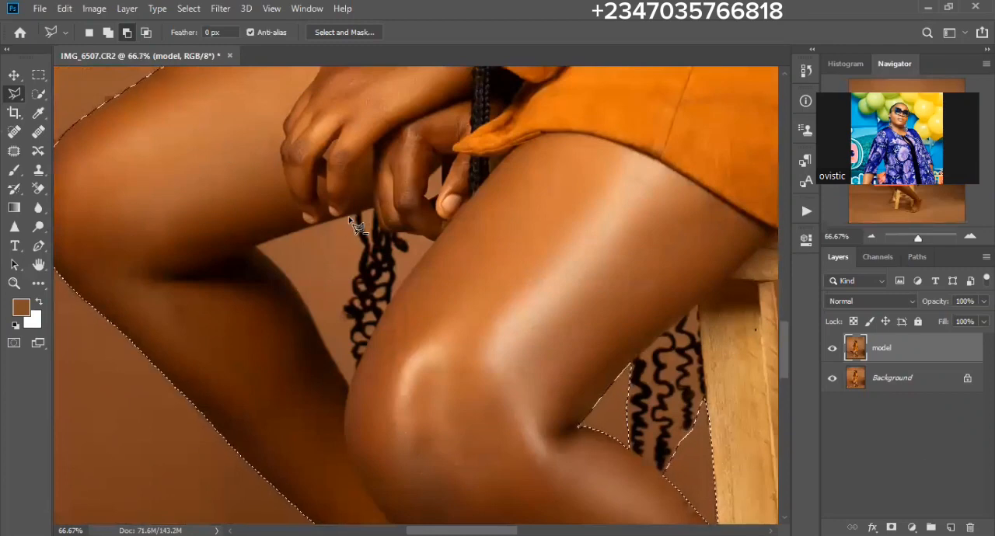
click(355, 217)
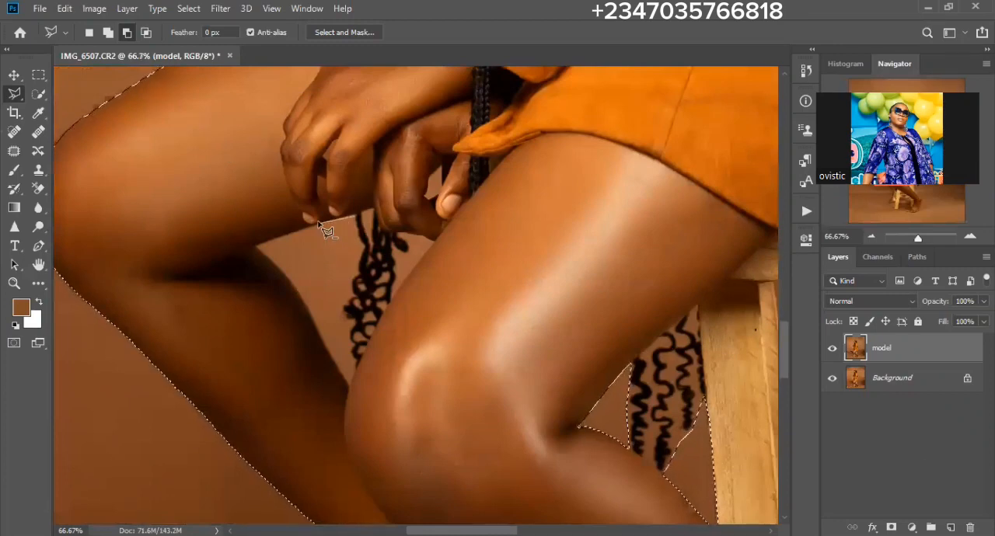
click(255, 249)
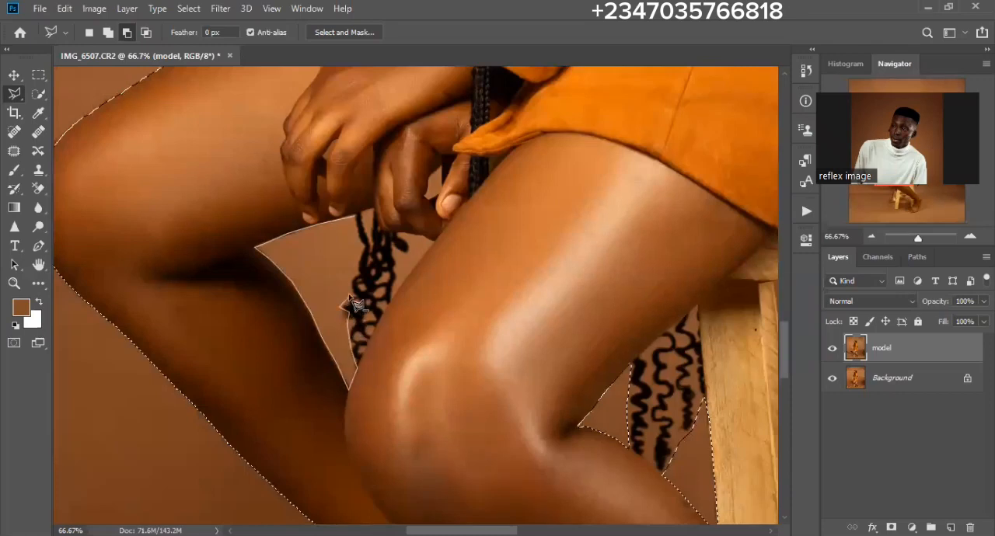
click(354, 218)
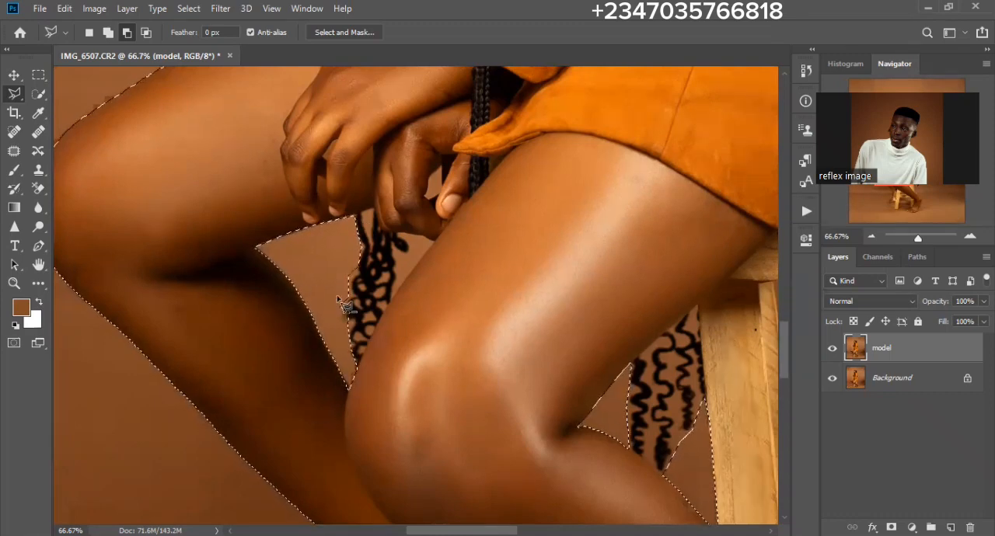
click(395, 297)
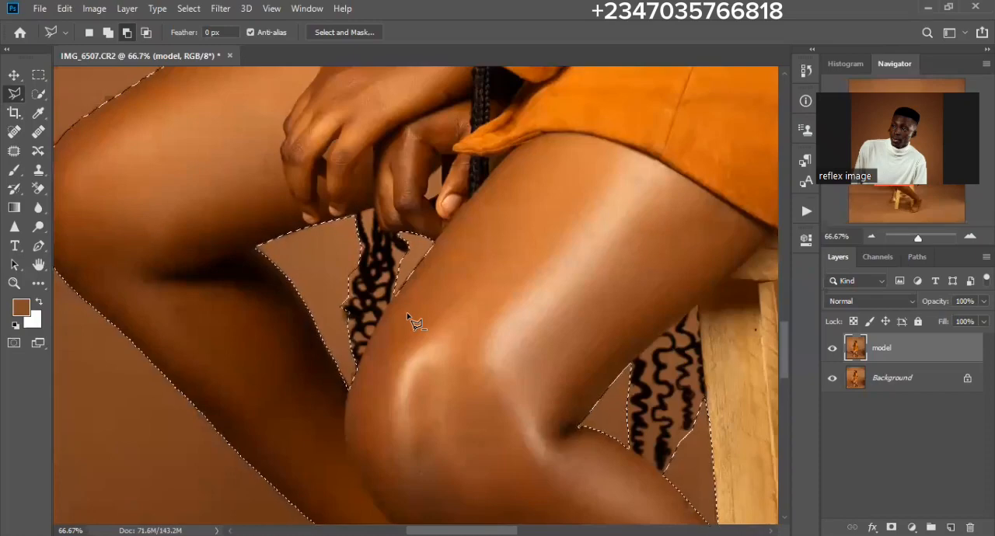
- Preview the model layer masked by the selection with the Background layer hidden, and undo both changes
scroll(416, 323, down, 2)
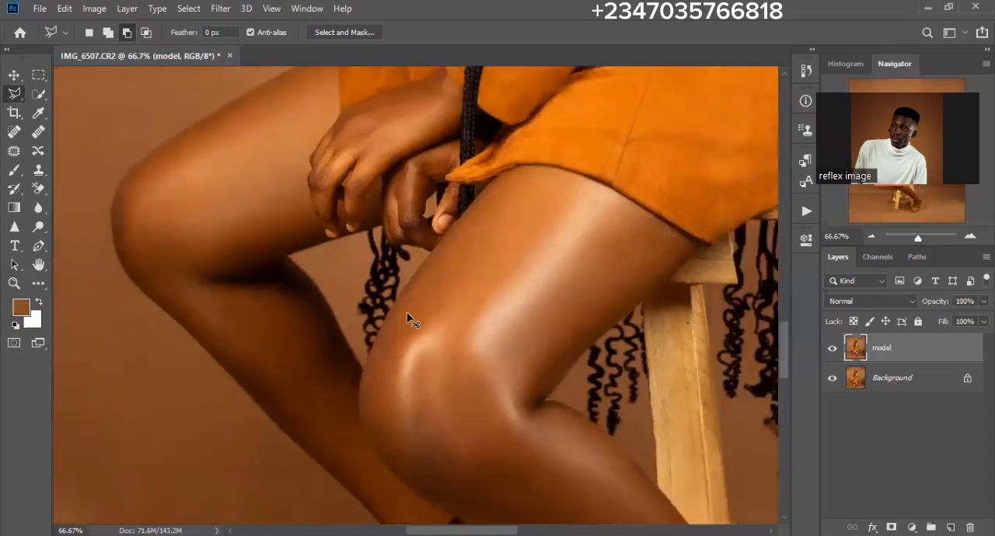
scroll(588, 319, down, 4)
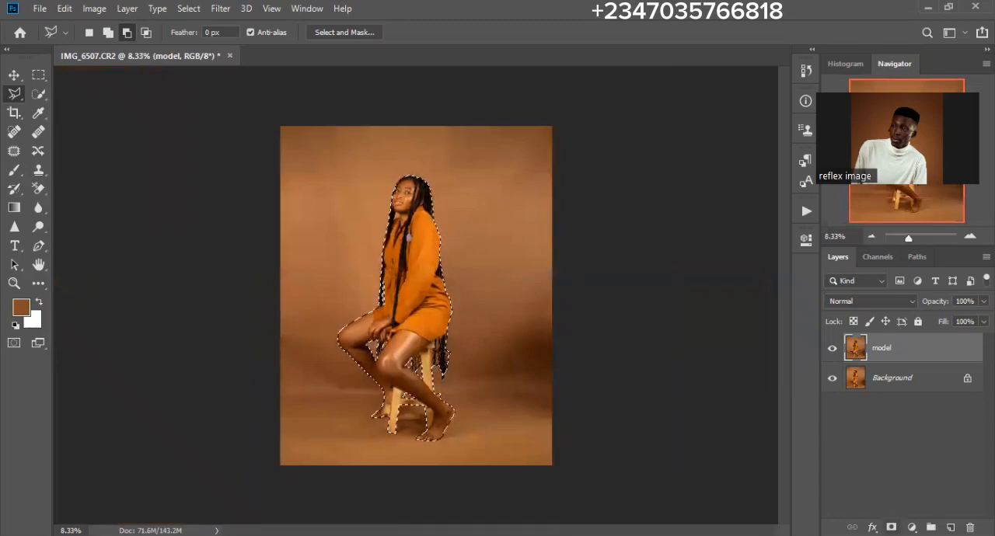
click(892, 528)
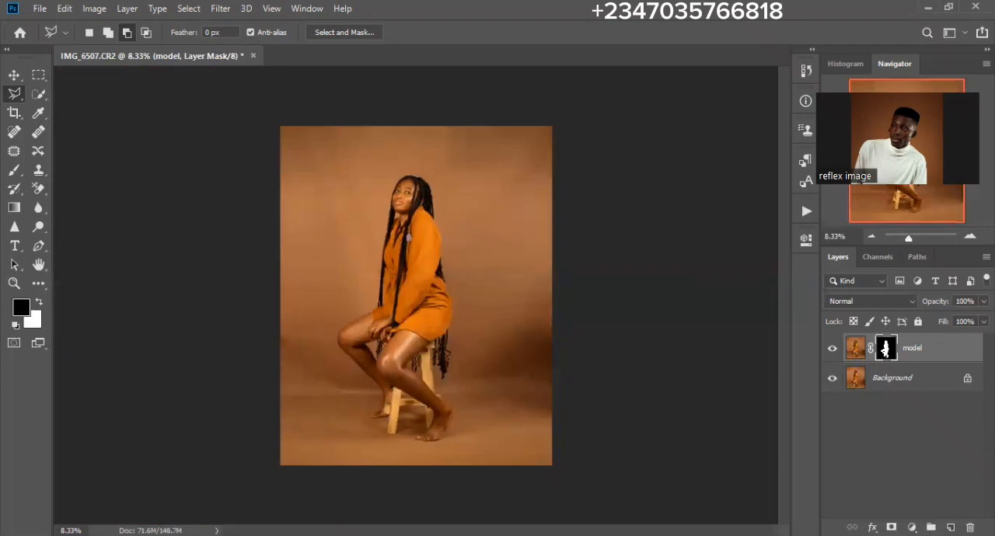
click(832, 381)
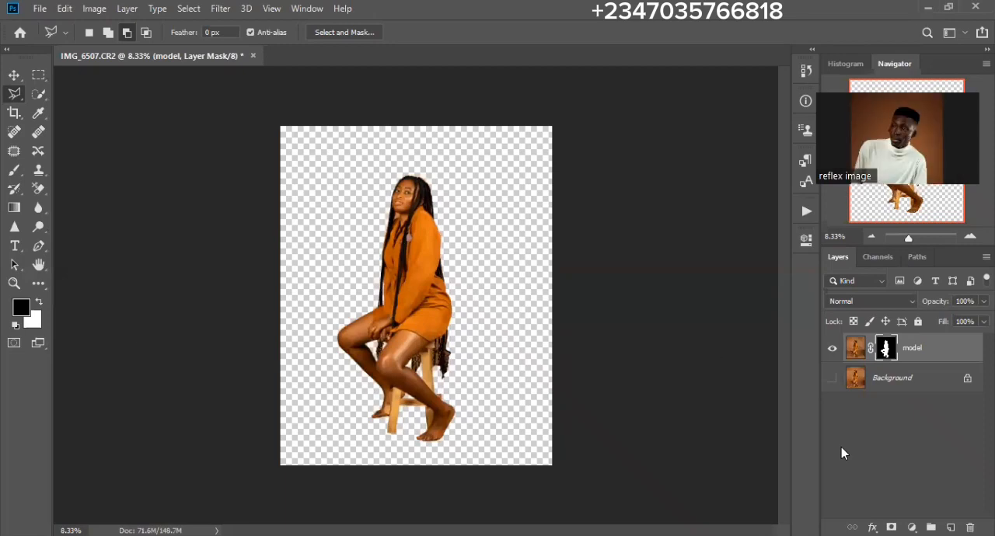
key(ctrl+z)
key(ctrl+z)
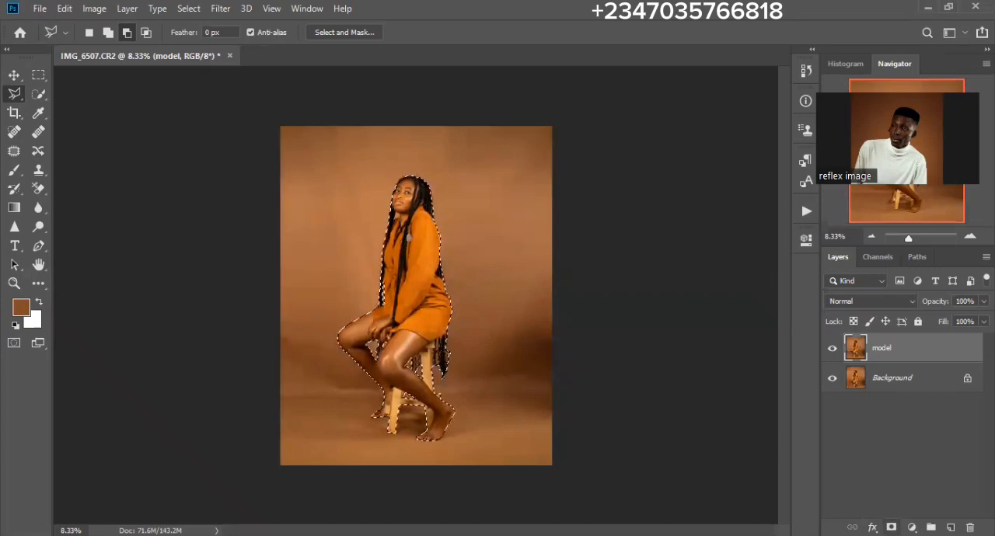
- Add a layer mask from the selection to the model layer and hide the Background layer
click(891, 528)
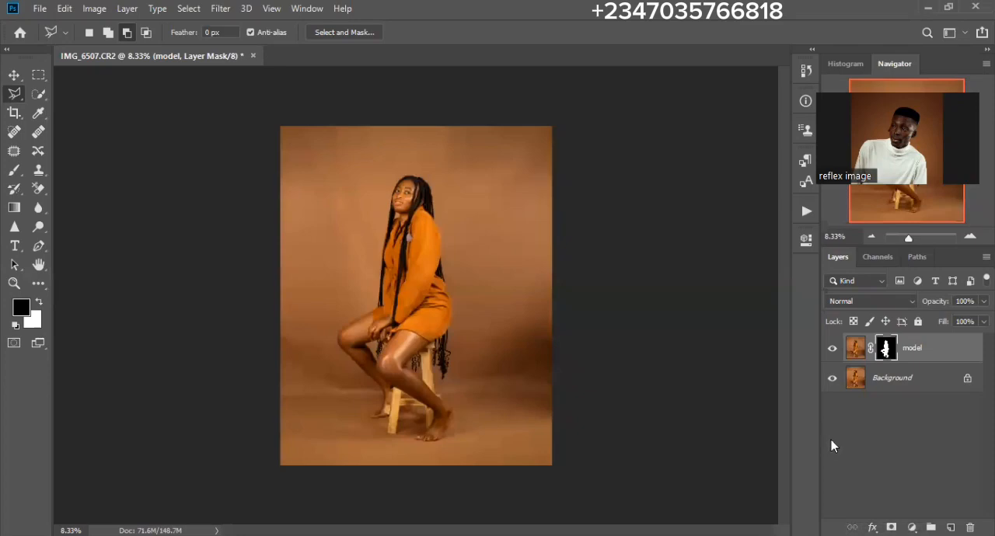
click(832, 380)
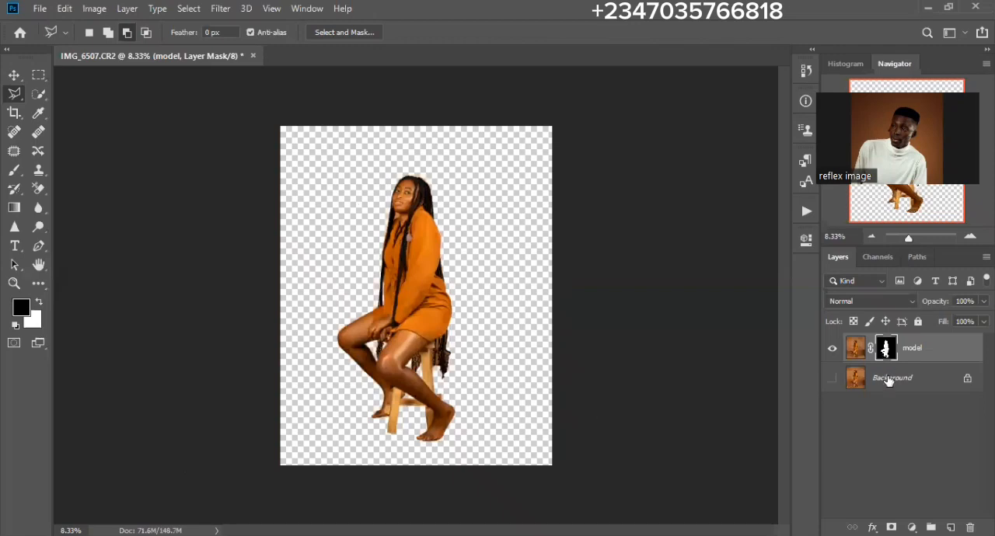
- Open the mask in Select and Mask and refine the outer curls behind the stool with a 100 px Refine Edge brush
key(ctrl+alt+r)
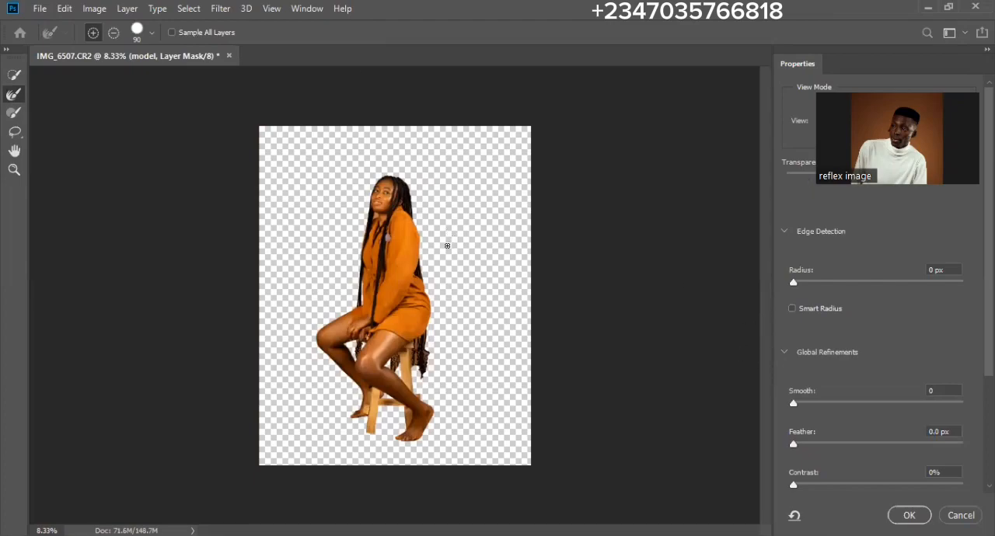
scroll(447, 244, up, 4)
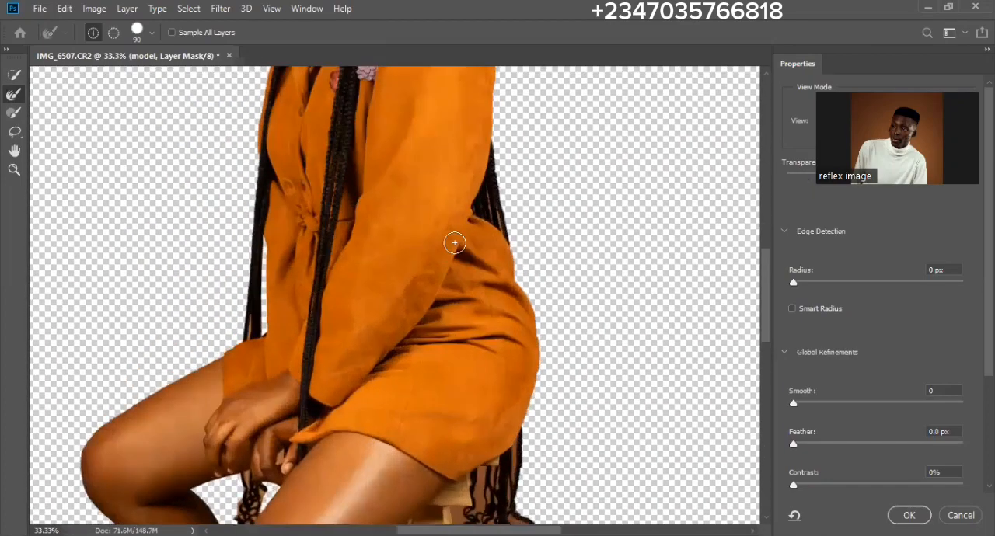
drag(403, 357, 347, 191)
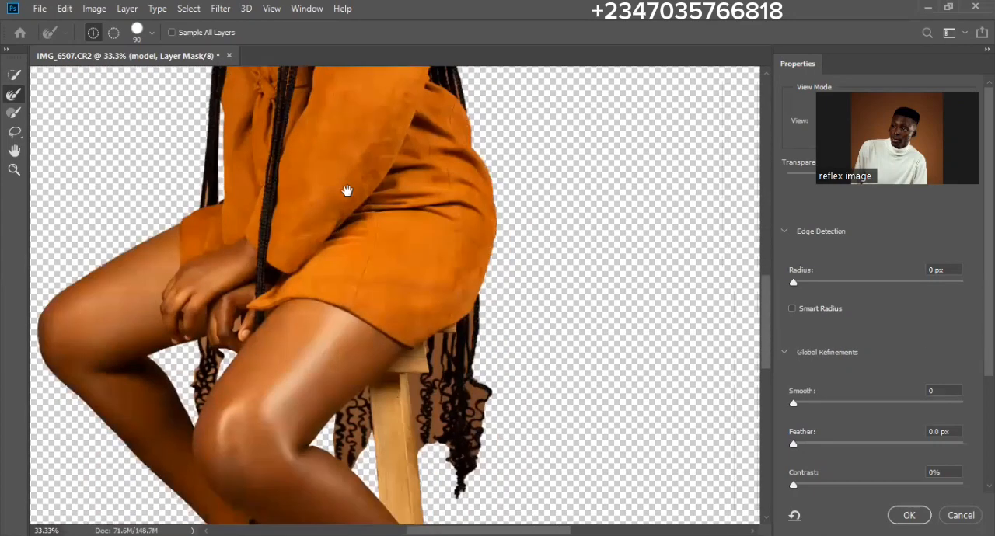
drag(390, 379, 361, 299)
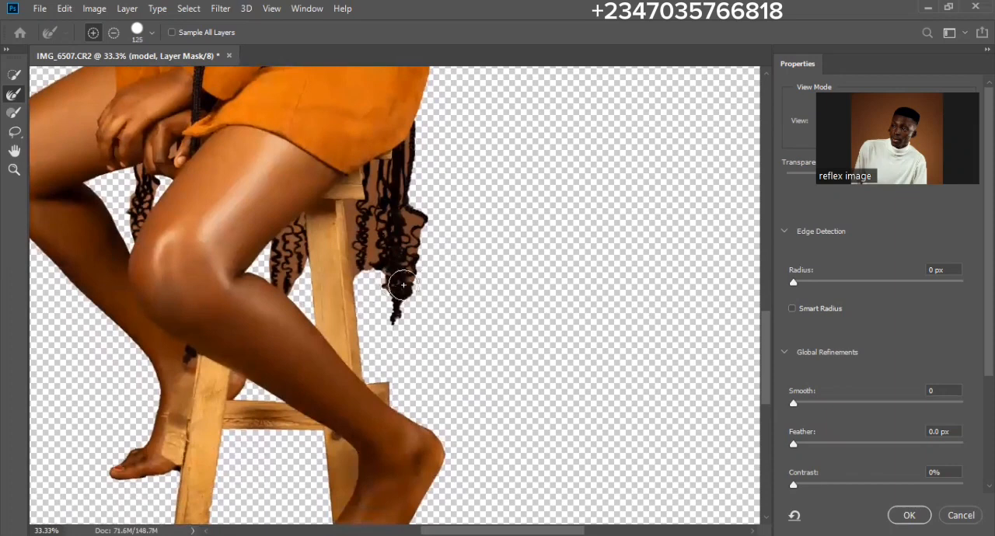
key(bracketright)
key(bracketright)
key(bracketright)
key(bracketleft)
key(bracketleft)
drag(416, 228, 416, 213)
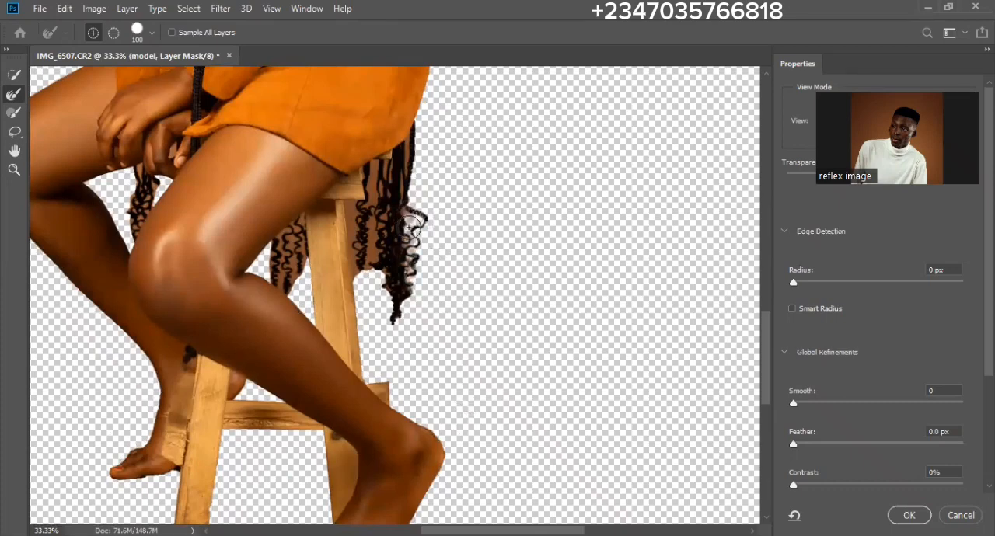
- Refine the backdrop remnants among the outer curls behind the stool with a smaller brush of about 80 px
key(bracketleft)
key(bracketleft)
key(bracketleft)
key(bracketleft)
key(bracketleft)
drag(407, 212, 405, 255)
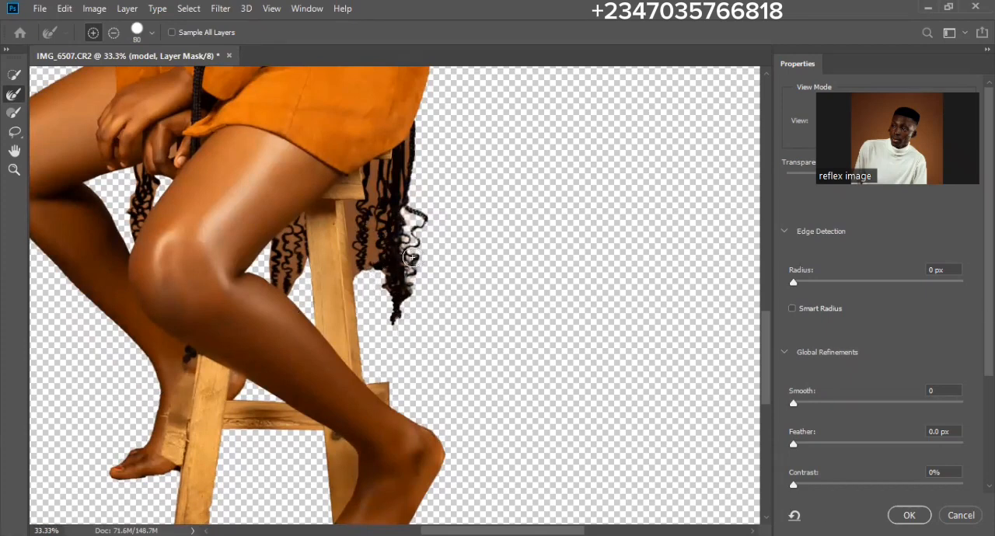
key(bracketright)
drag(411, 255, 406, 262)
- Refine the braids hanging beside the rear stool leg with a 150 px Refine Edge brush
key(bracketright)
key(bracketright)
key(bracketright)
mouse_move(373, 268)
mouse_down()
mouse_move(363, 171)
mouse_move(370, 293)
mouse_up()
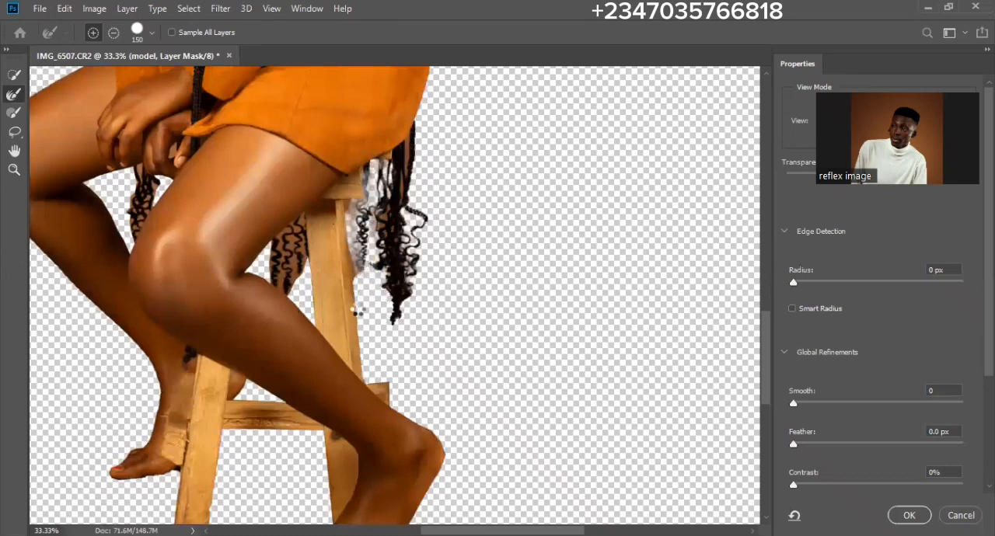
- Refine the edge between the stool leg and curls with a 50 px brush, and the dense braids with a 90 px brush
key(bracketleft)
key(bracketleft)
key(bracketleft)
key(bracketleft)
key(bracketleft)
key(bracketleft)
key(bracketleft)
mouse_move(357, 282)
mouse_down()
mouse_move(354, 207)
mouse_move(359, 239)
mouse_up()
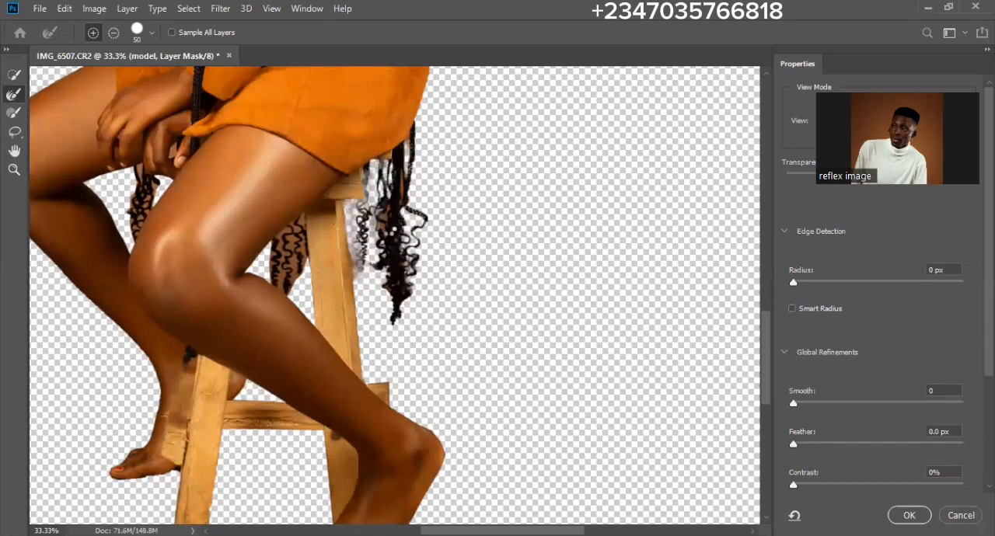
key(bracketright)
key(bracketright)
key(bracketright)
key(bracketright)
drag(388, 221, 379, 247)
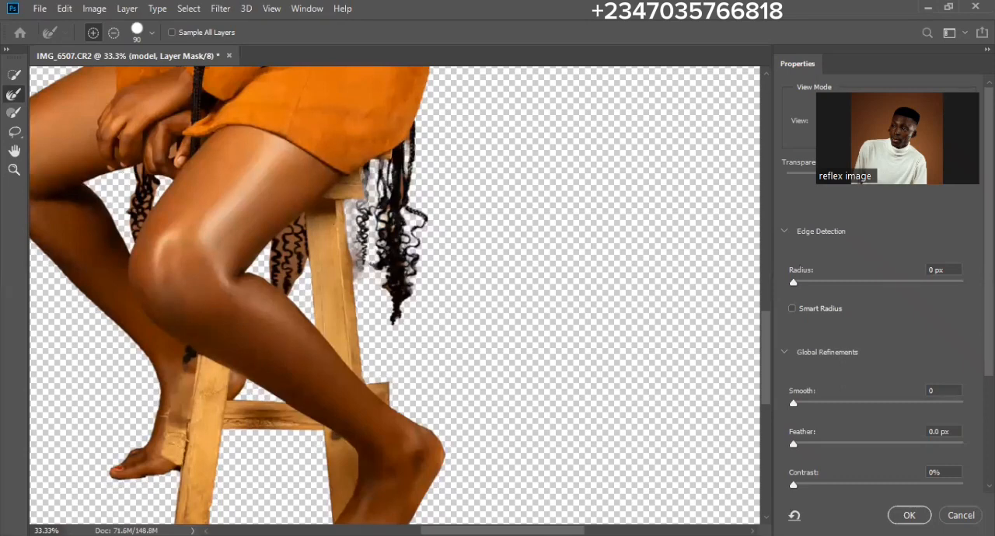
- Refine the curls between the thigh and the rear stool leg, using Refine Edge brush sizes between 60 and 150 px
key(bracketleft)
key(bracketleft)
key(bracketleft)
key(bracketleft)
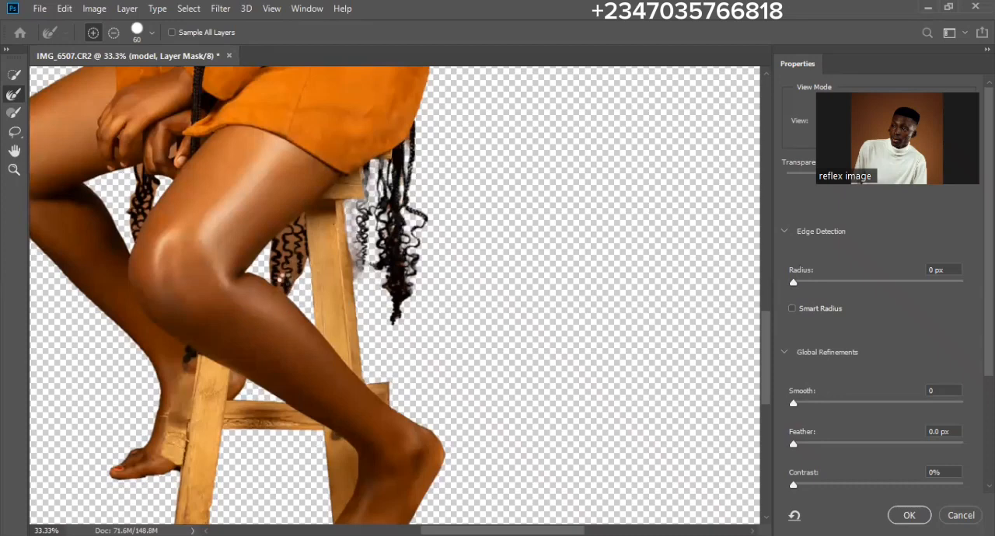
key(bracketright)
key(bracketright)
key(bracketright)
key(bracketright)
key(bracketright)
key(bracketright)
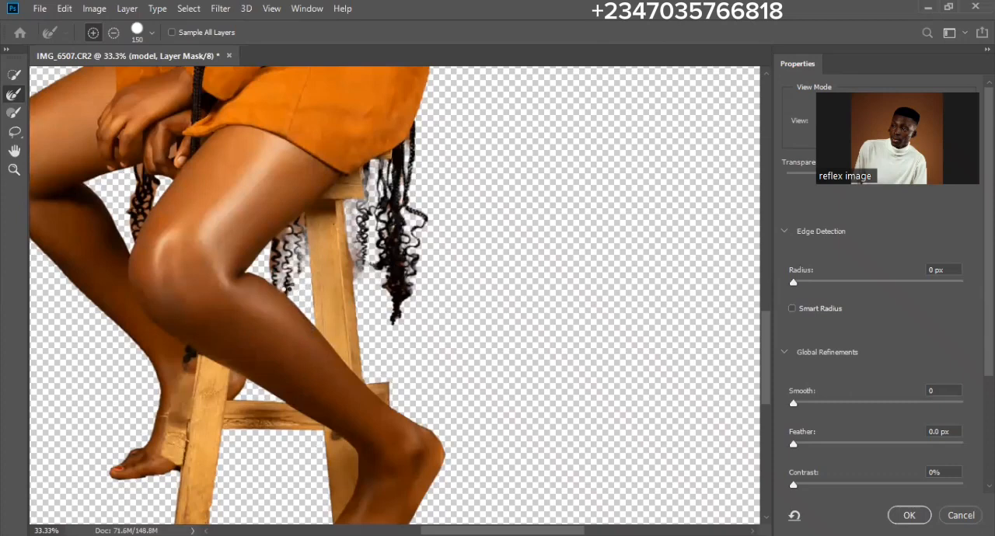
- Clear the remaining backdrop traces from the curls behind the knee with a 70 px Refine Edge brush
key(bracketleft)
key(bracketleft)
key(bracketleft)
key(bracketleft)
key(bracketleft)
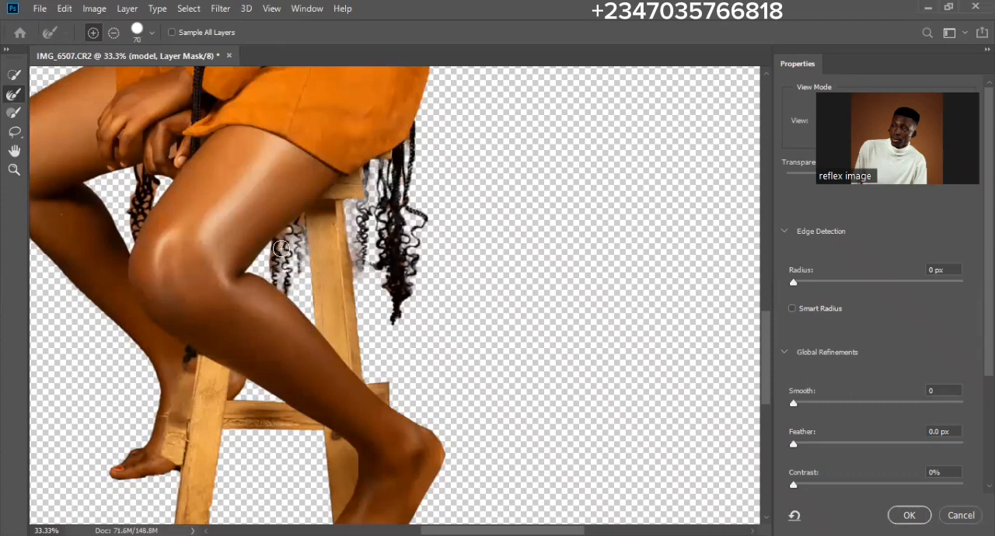
drag(278, 269, 281, 251)
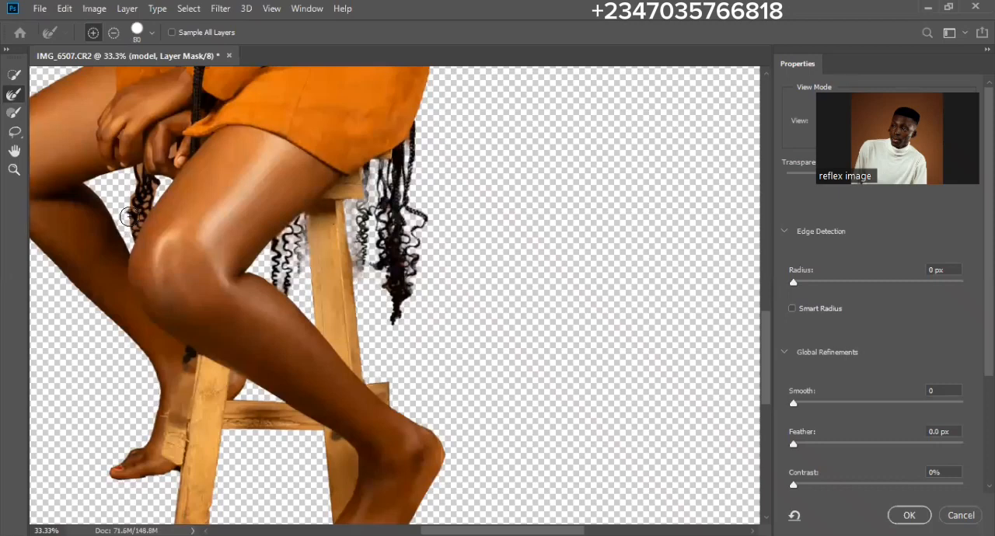
- Refine the curls hanging below the hands between the legs with an 80 px brush and a smaller one of 70 px
key(bracketright)
key(bracketright)
mouse_move(137, 214)
mouse_down()
mouse_move(144, 178)
mouse_move(136, 227)
mouse_up()
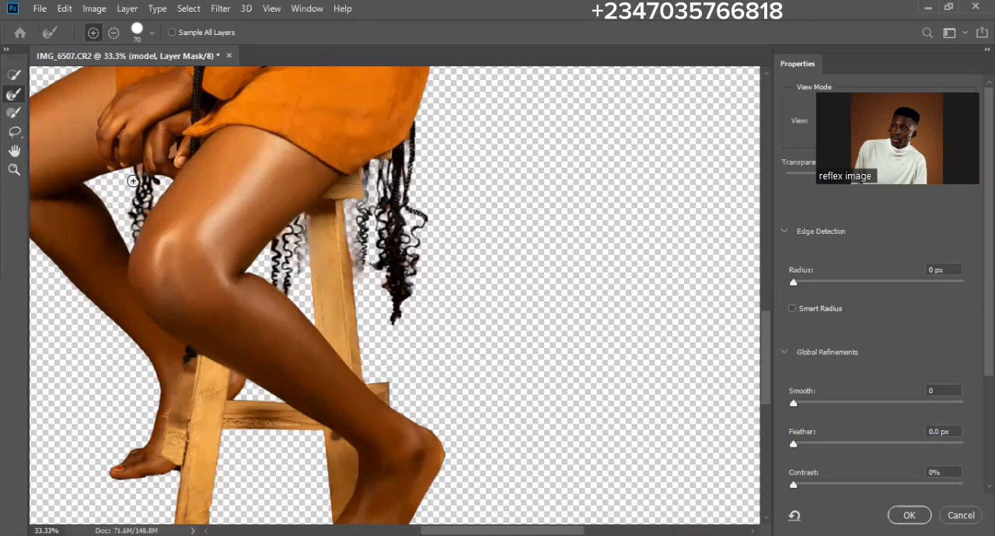
key(bracketleft)
key(bracketleft)
key(bracketleft)
key(bracketleft)
- Remove the backdrop patch between the neck and the front braids with a Refine Edge brush of about 70 px
drag(362, 186, 311, 391)
drag(212, 165, 275, 267)
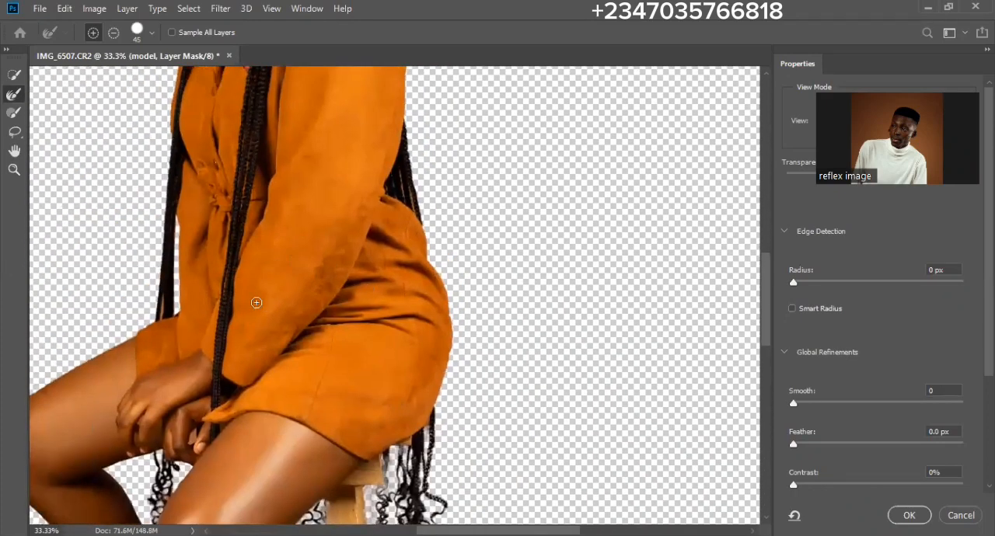
key(bracketleft)
key(bracketleft)
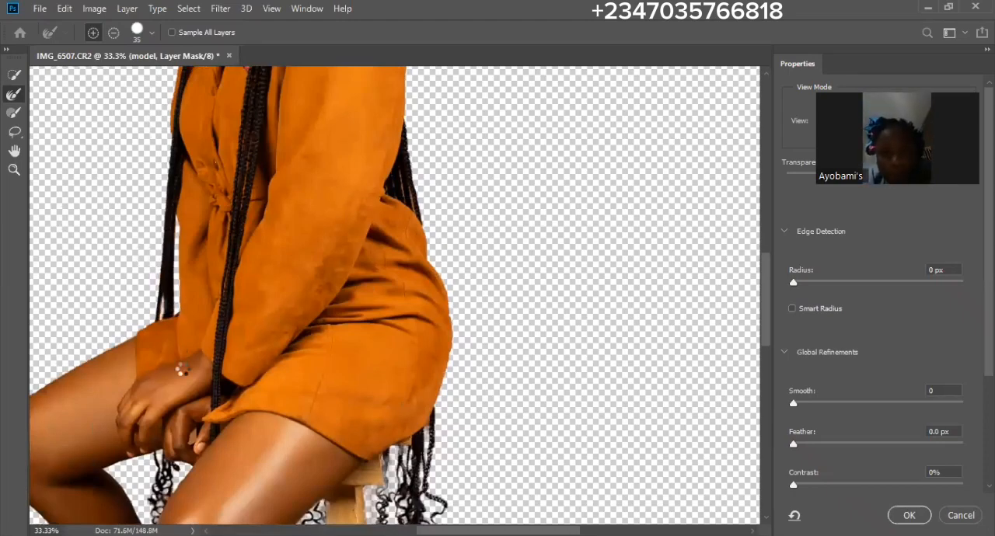
drag(360, 284, 344, 355)
drag(377, 224, 362, 364)
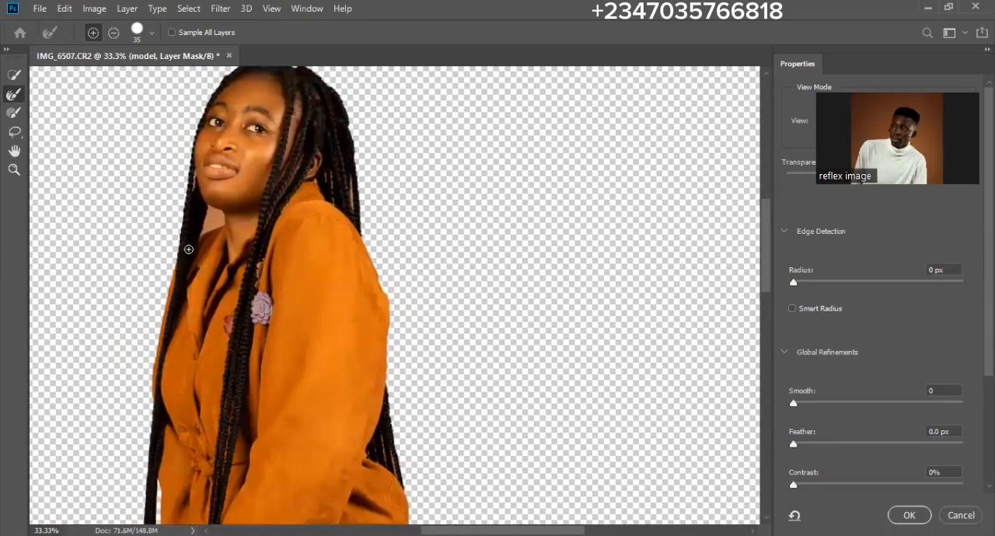
key(bracketright)
key(bracketright)
drag(210, 224, 212, 218)
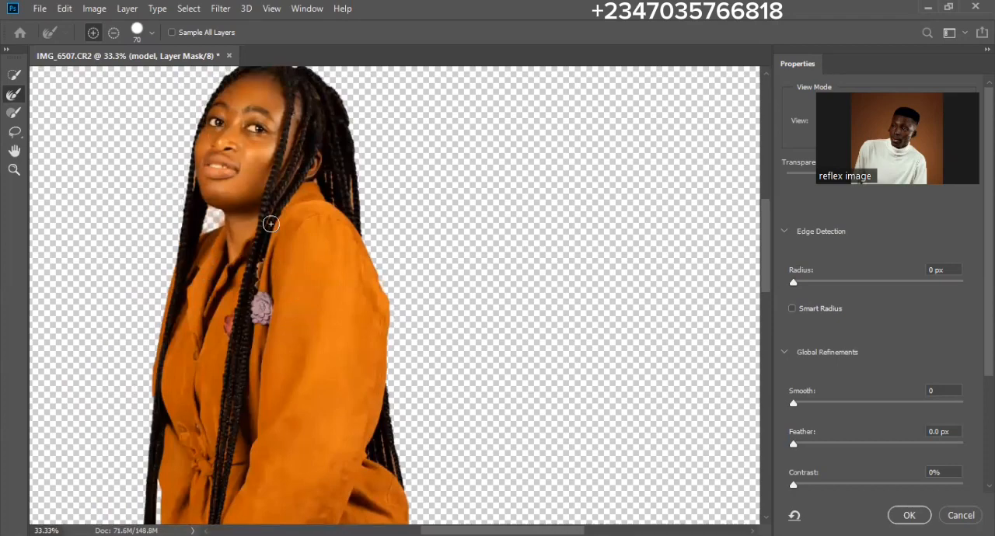
- Refine the braids behind the near shoulder with a 50 px Refine Edge brush
key(bracketleft)
key(bracketleft)
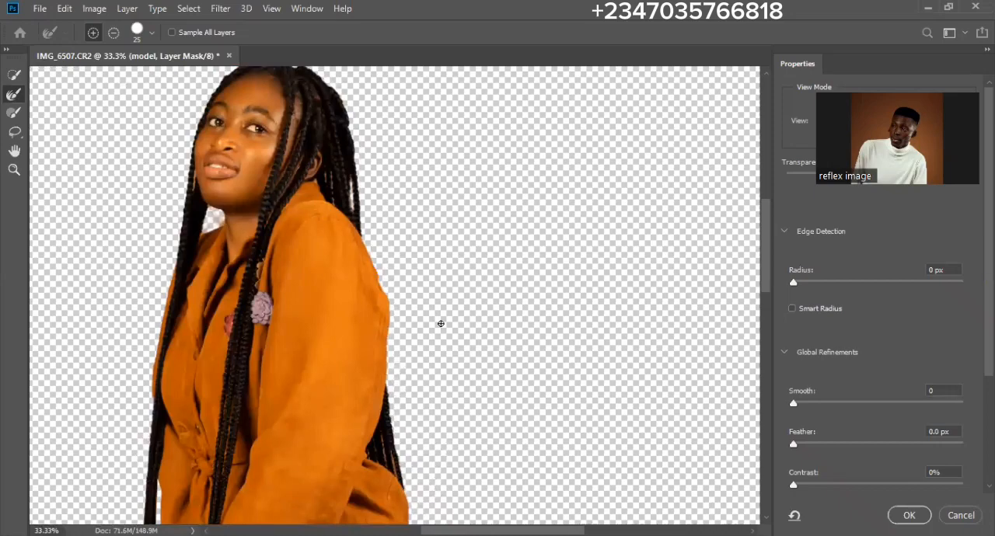
- Accept the refined mask and apply Color Decontaminate at 89% to the image of the model layer
scroll(446, 353, down, 10)
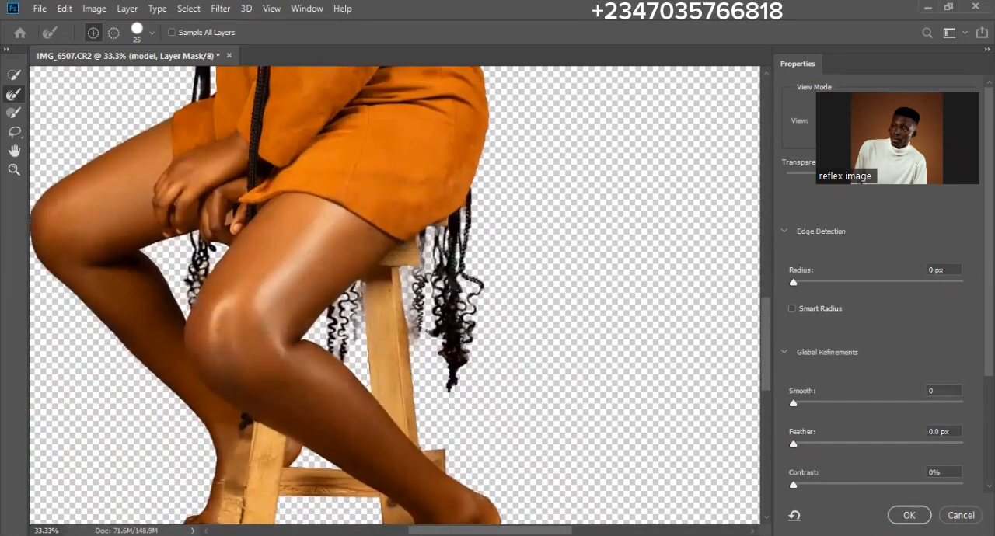
click(909, 515)
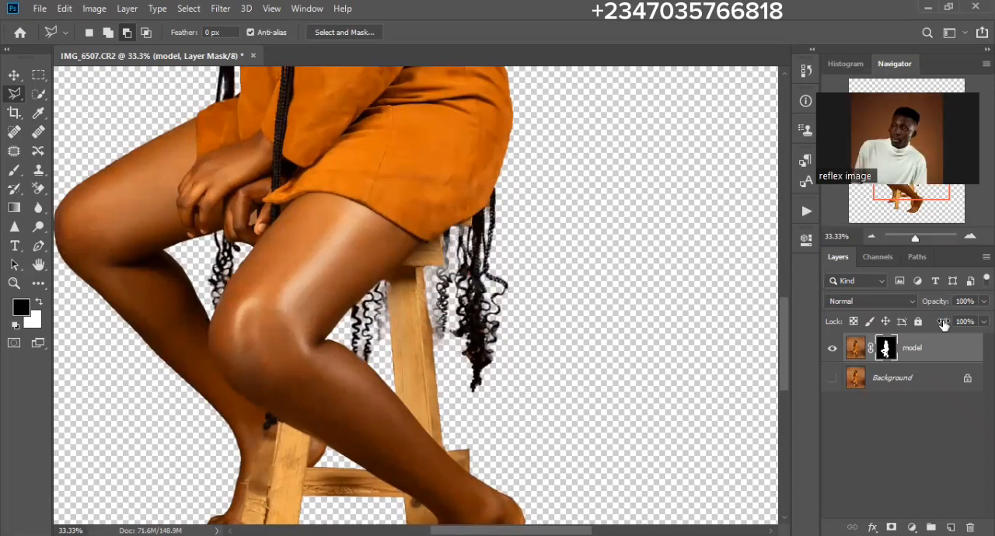
click(855, 350)
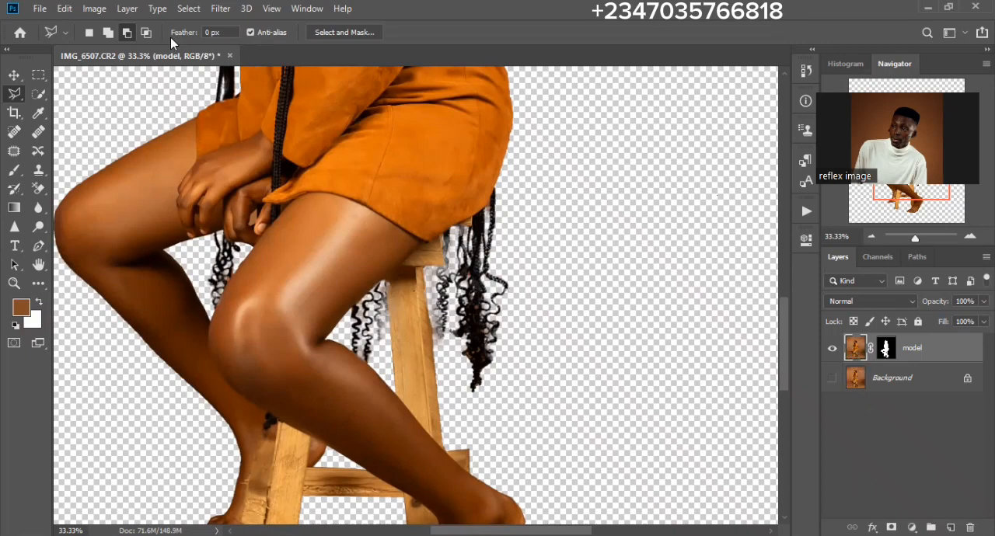
click(127, 9)
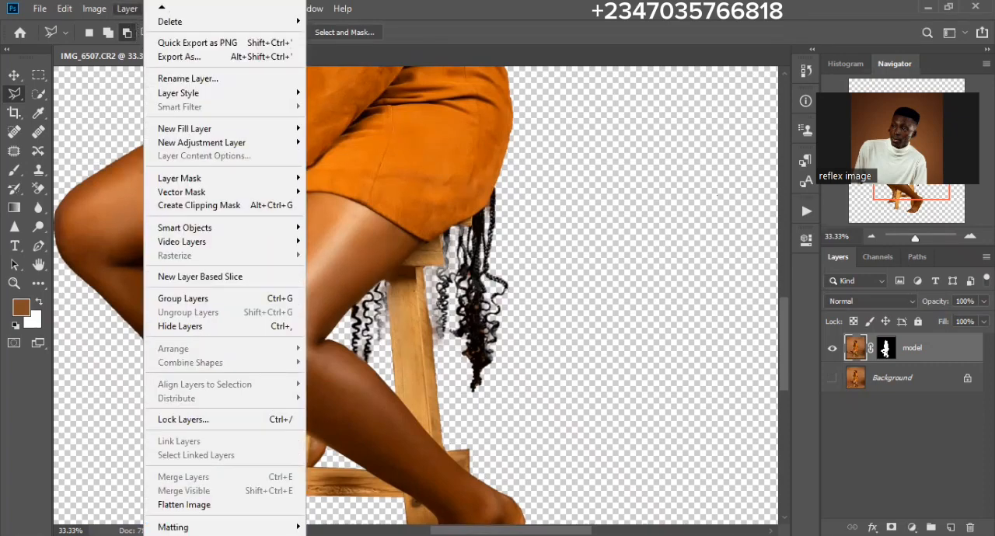
mouse_move(288, 527)
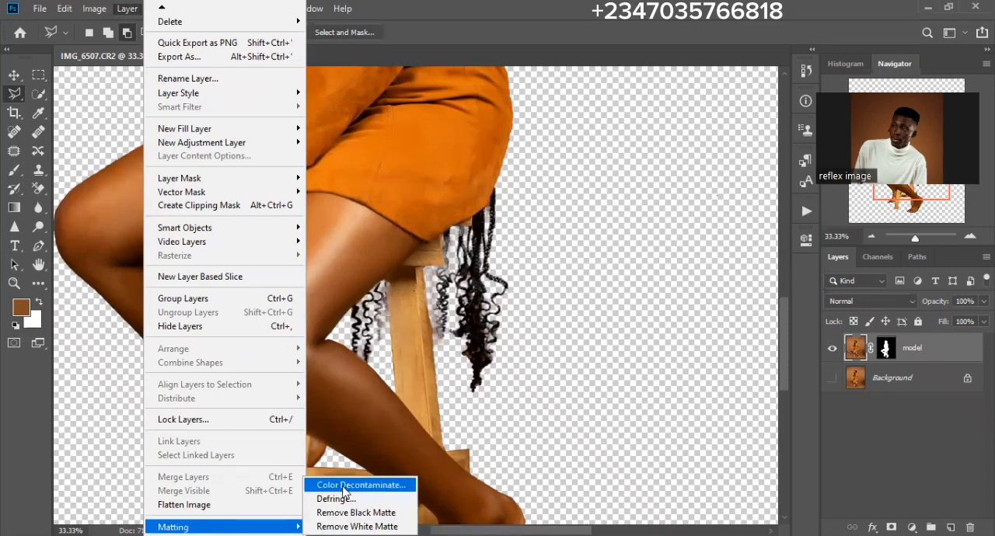
click(361, 486)
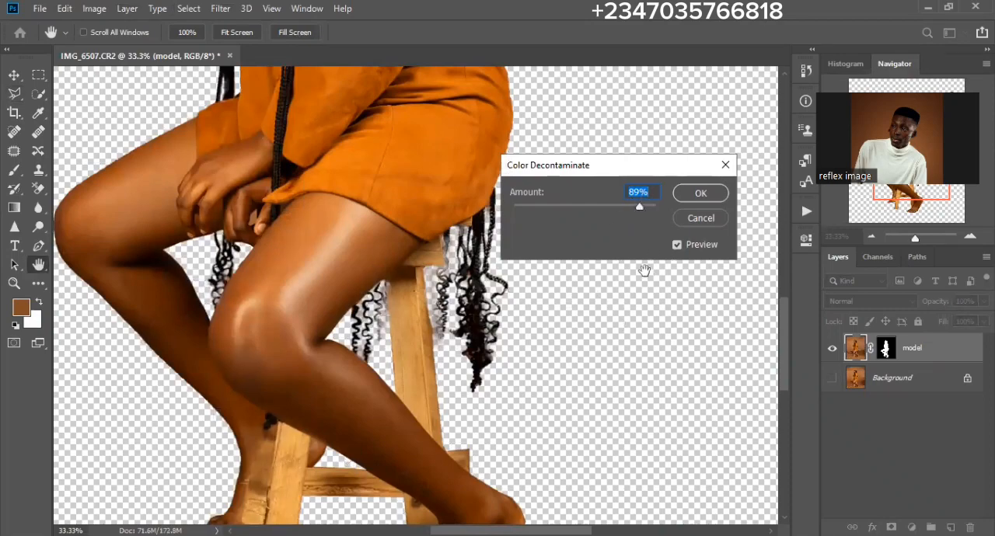
click(697, 193)
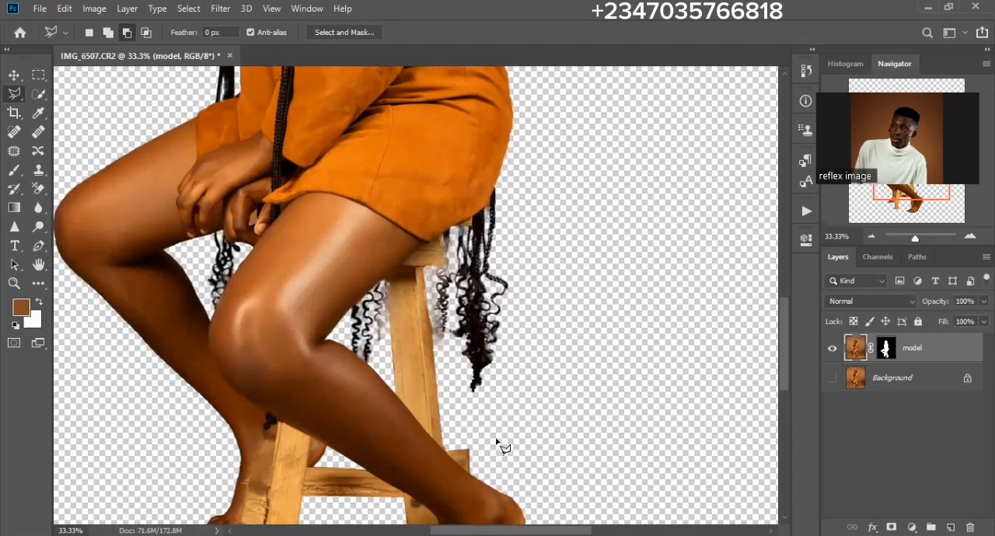
- Show the Background layer again, duplicate it, and rename the duplicate modify
scroll(503, 444, down, 4)
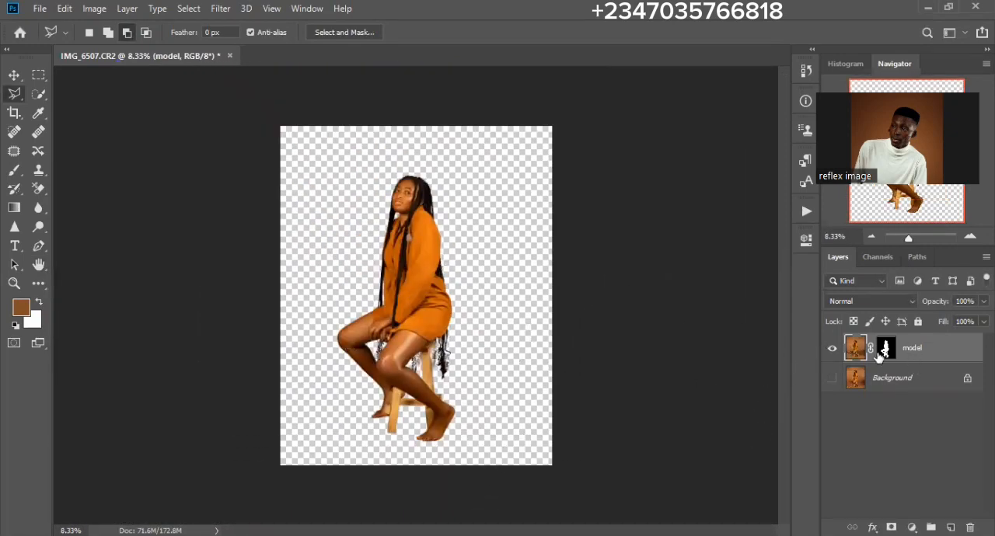
click(832, 378)
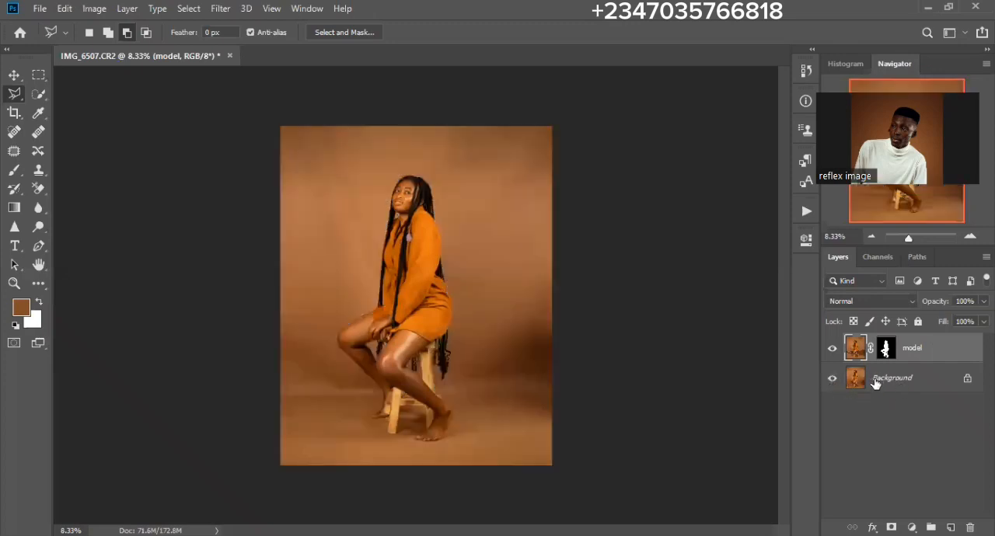
click(917, 383)
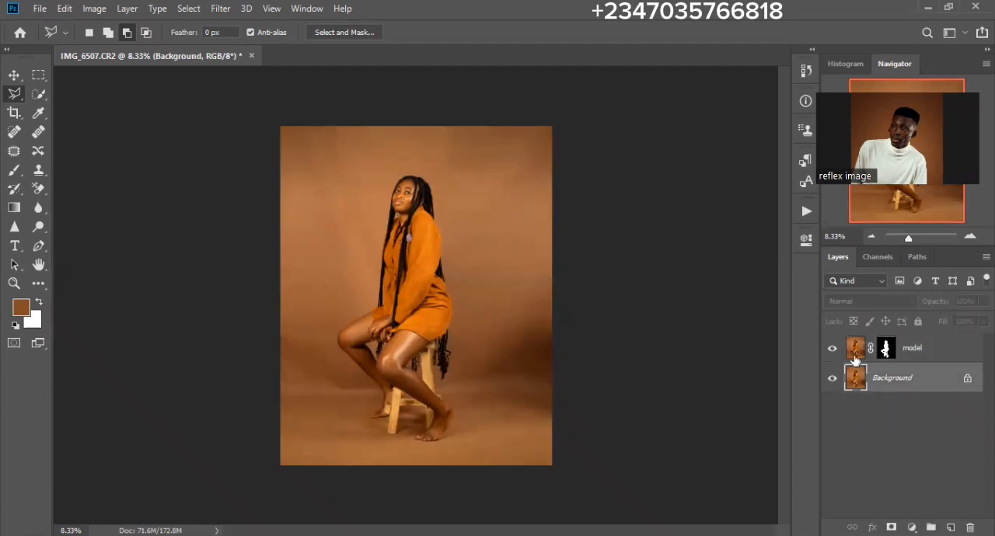
key(ctrl+j)
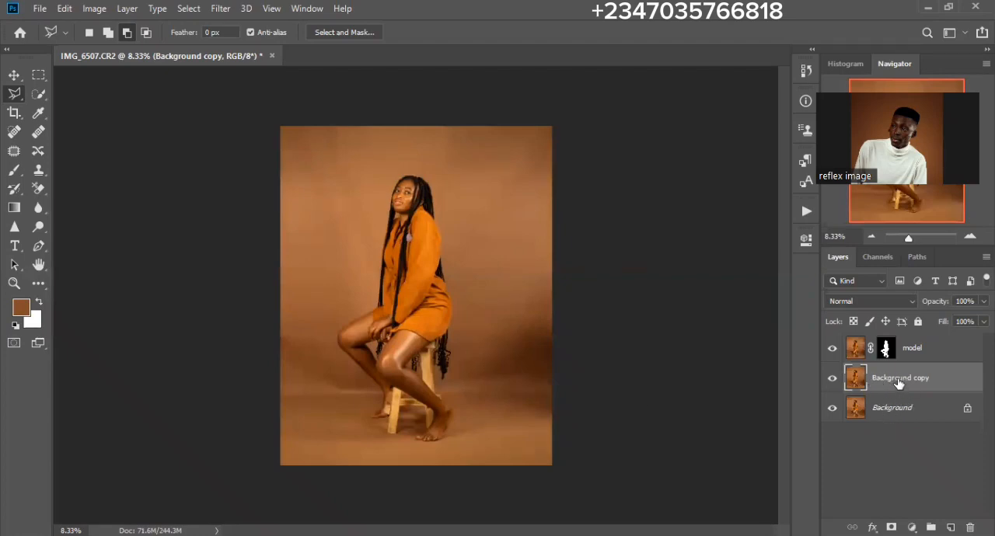
double_click(900, 381)
text(modify)
key(Return)
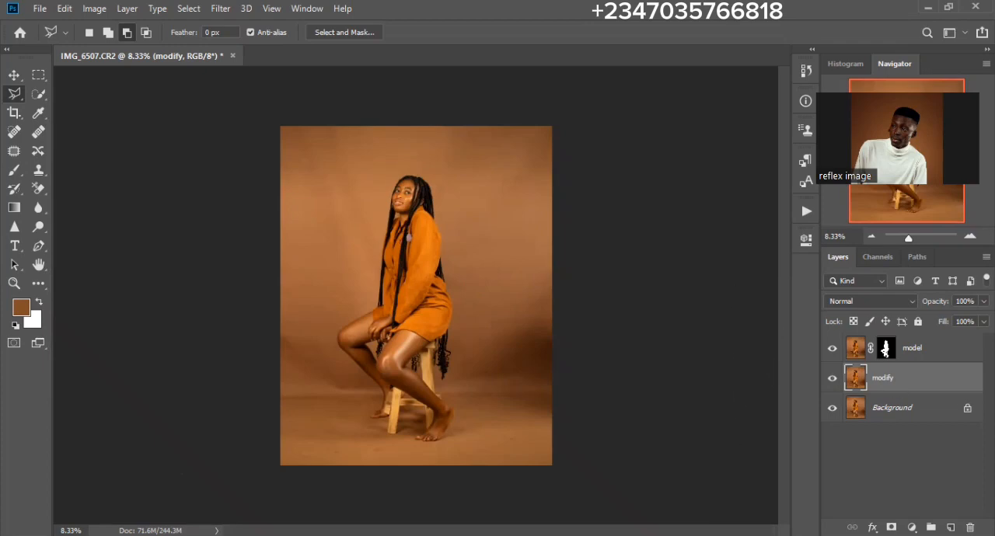
- Load the model mask as a selection, expand it by 8 pixels, and delete that area from the modify layer
ctrl+click(885, 349)
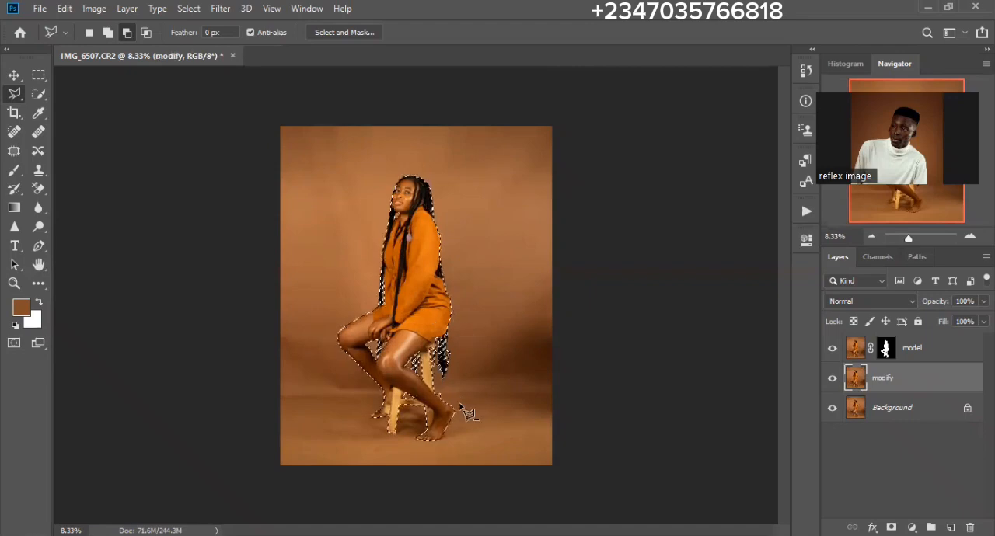
click(188, 10)
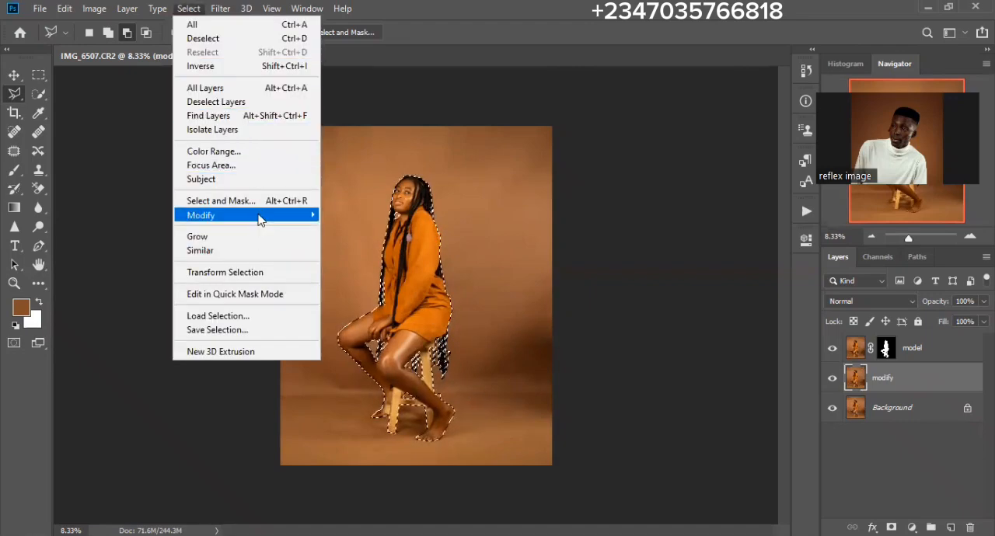
mouse_move(264, 219)
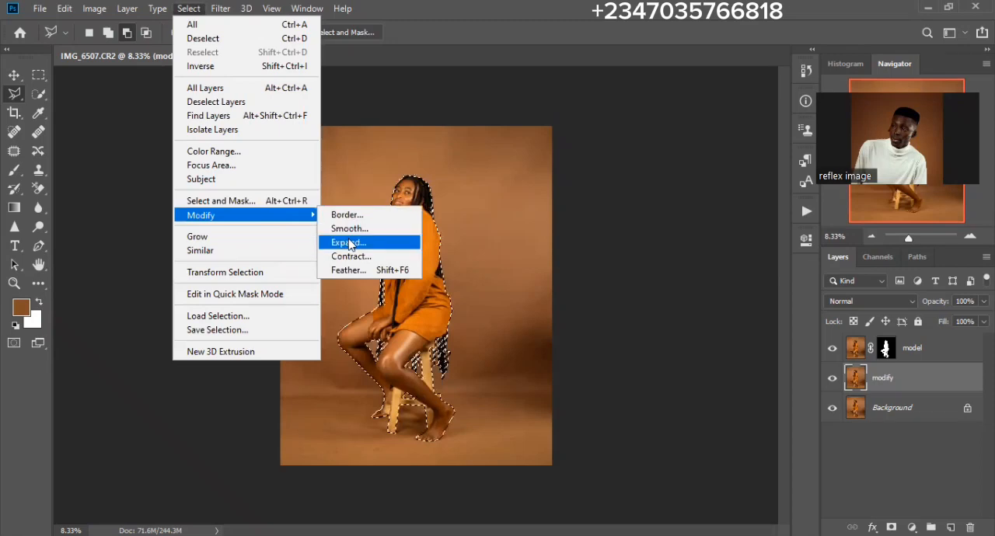
click(349, 243)
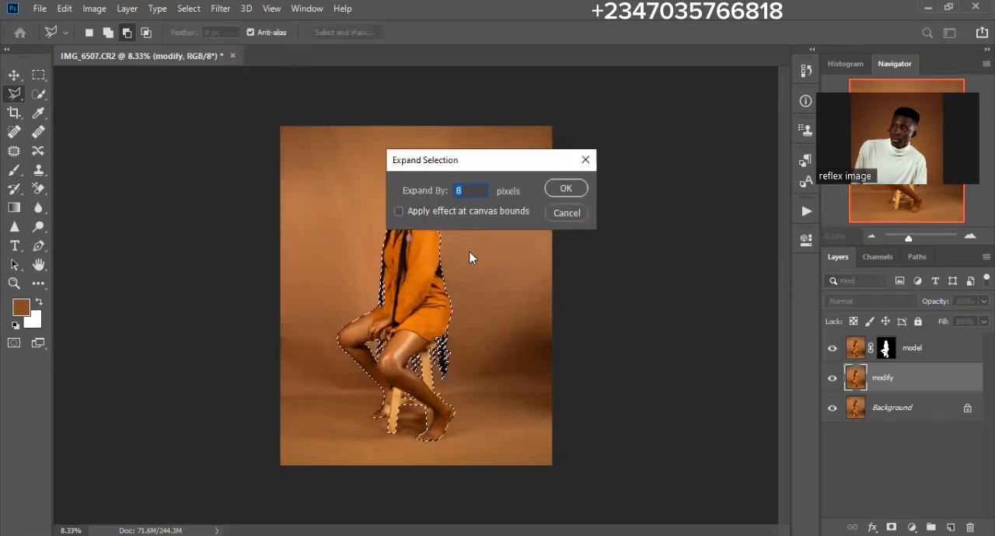
key(Return)
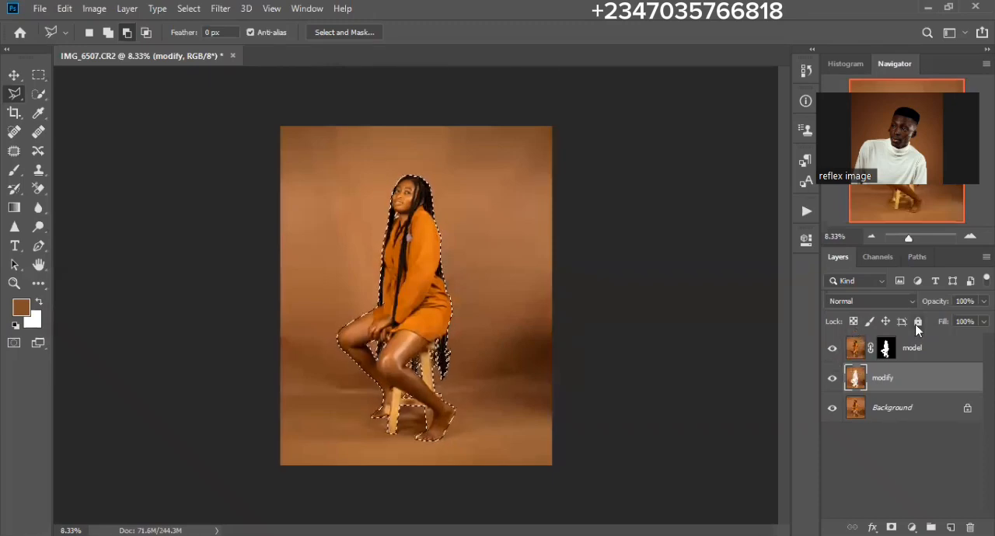
key(ctrl+d)
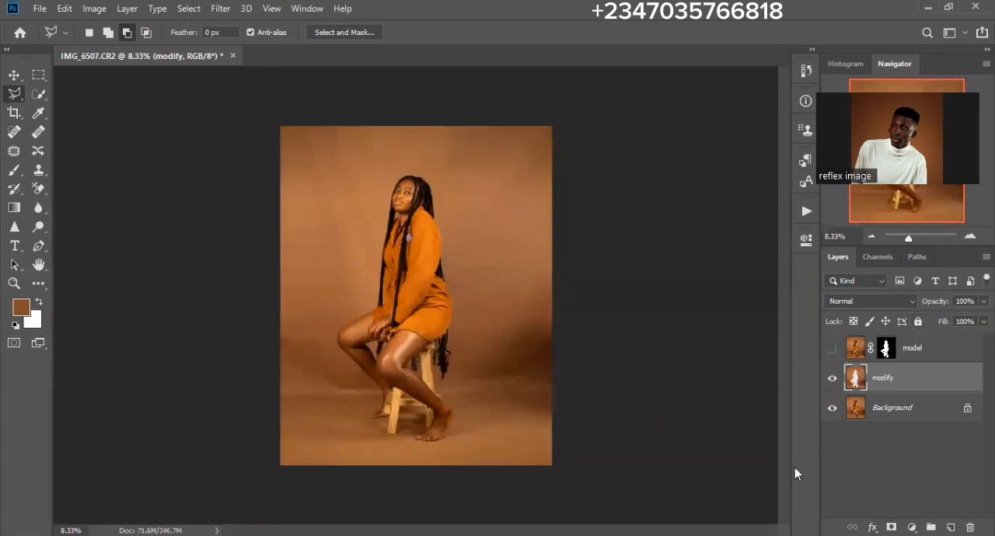
- Inspect the cut-out modify layer and the masked model layer separately, then show all three layers again
click(832, 407)
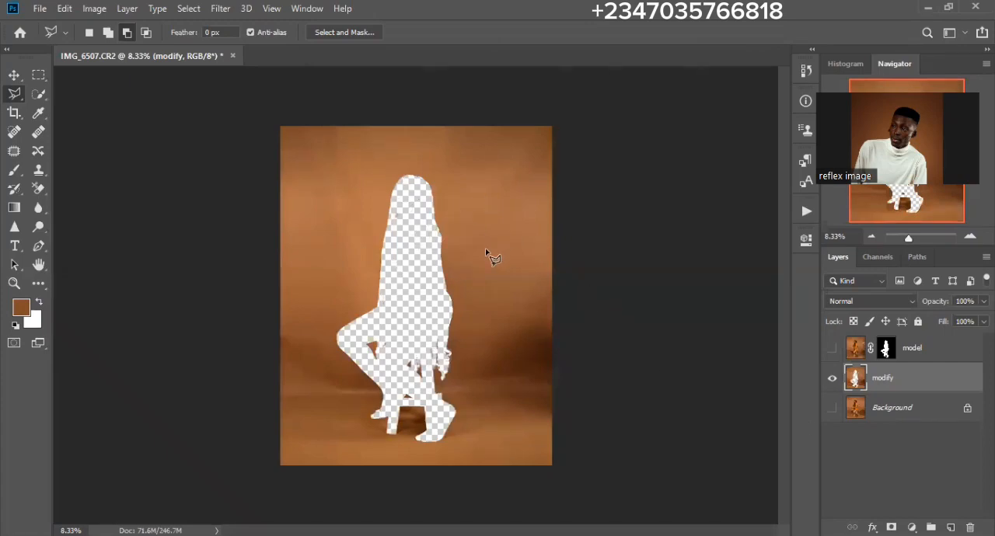
click(832, 378)
click(832, 349)
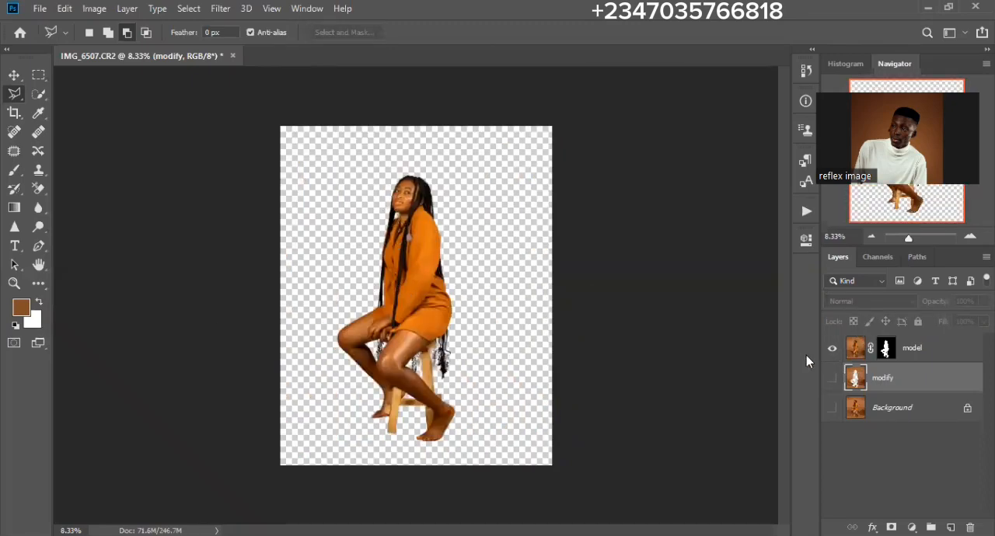
click(832, 348)
click(832, 378)
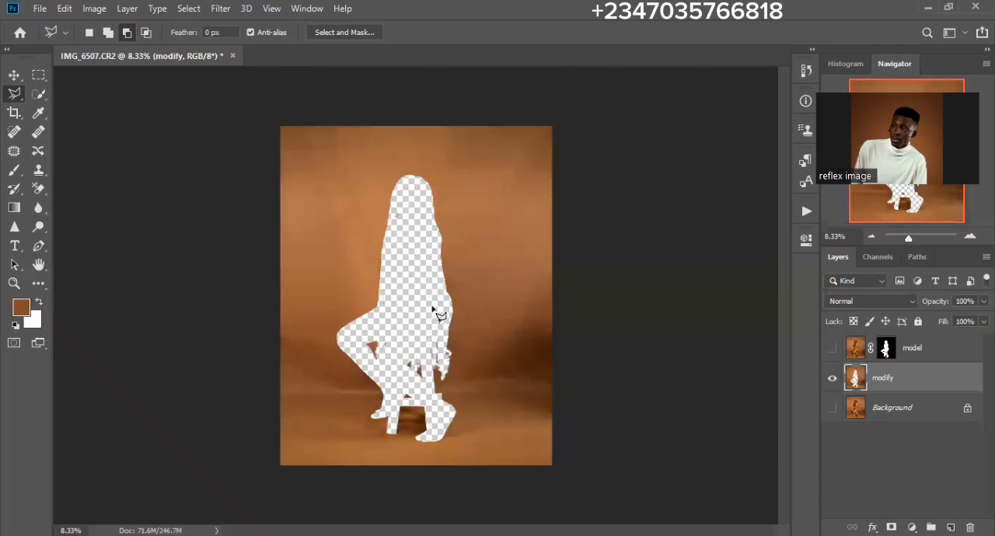
click(890, 417)
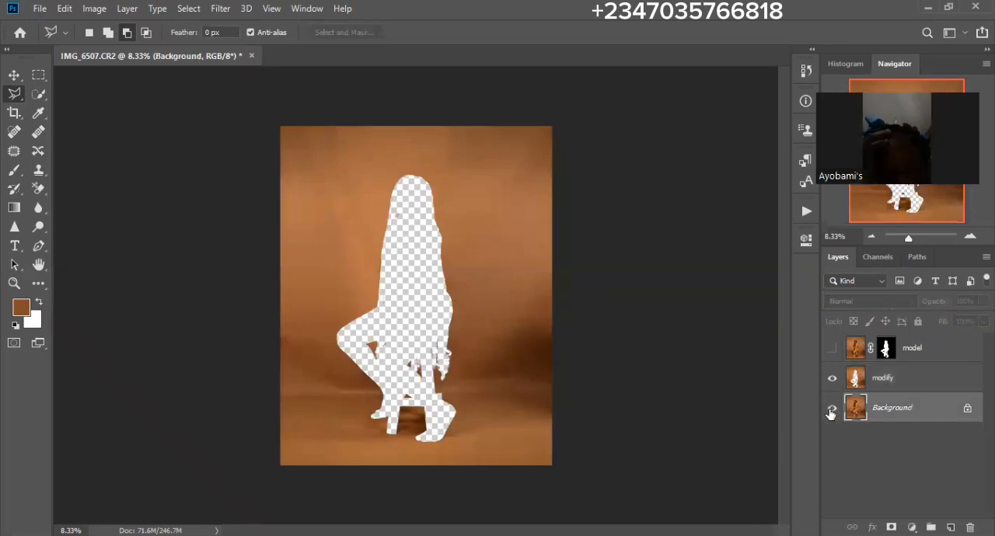
click(832, 409)
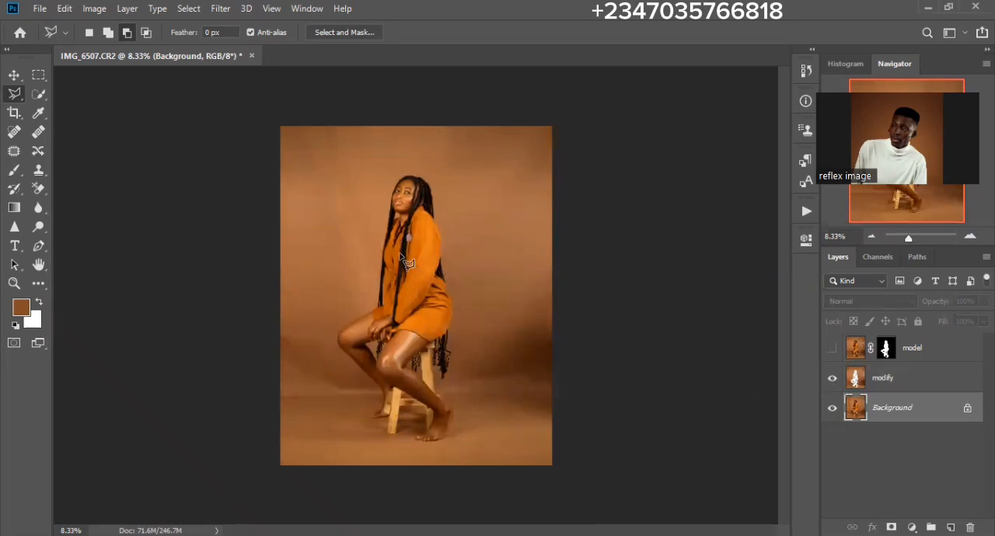
click(833, 349)
- Apply a Gaussian Blur with a radius of 95.6 pixels to the modify layer
click(917, 384)
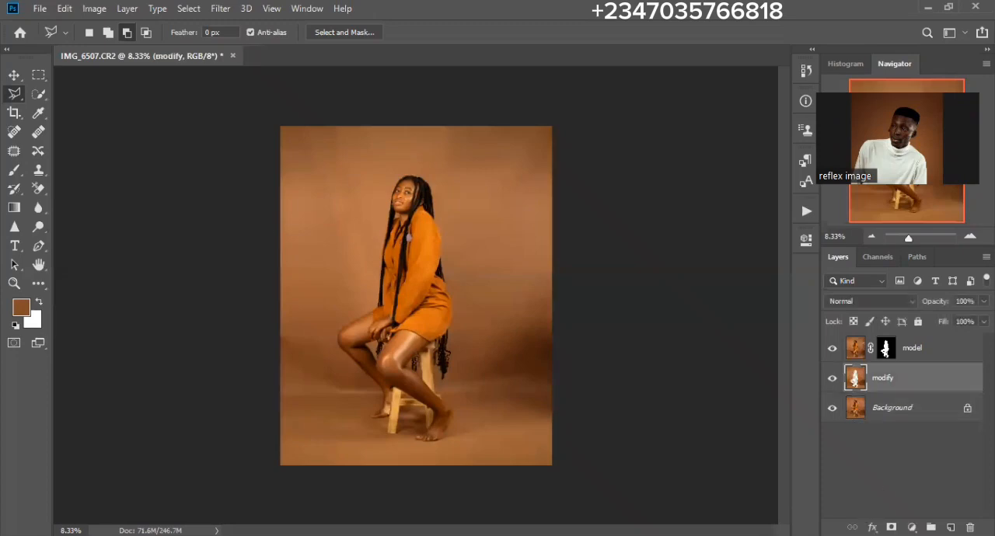
click(220, 16)
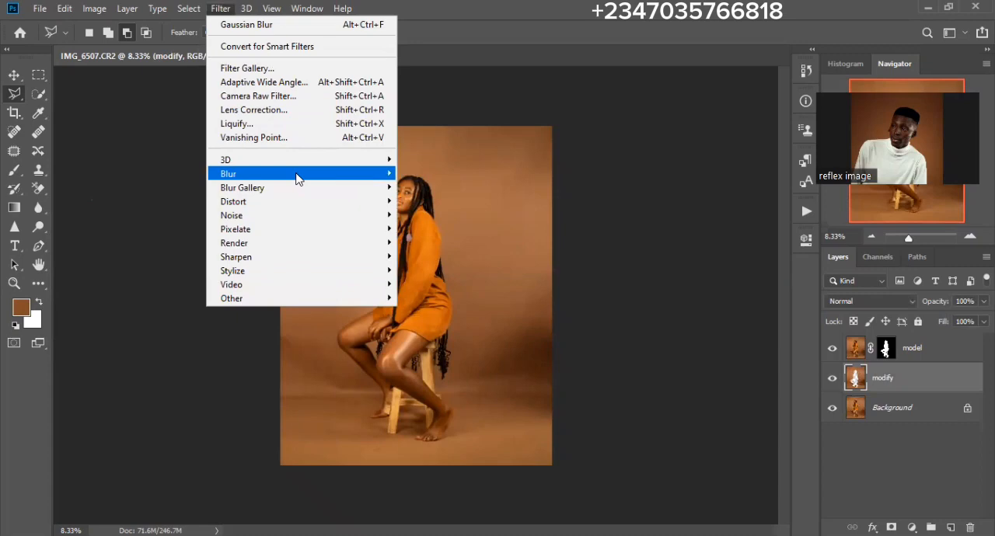
mouse_move(298, 178)
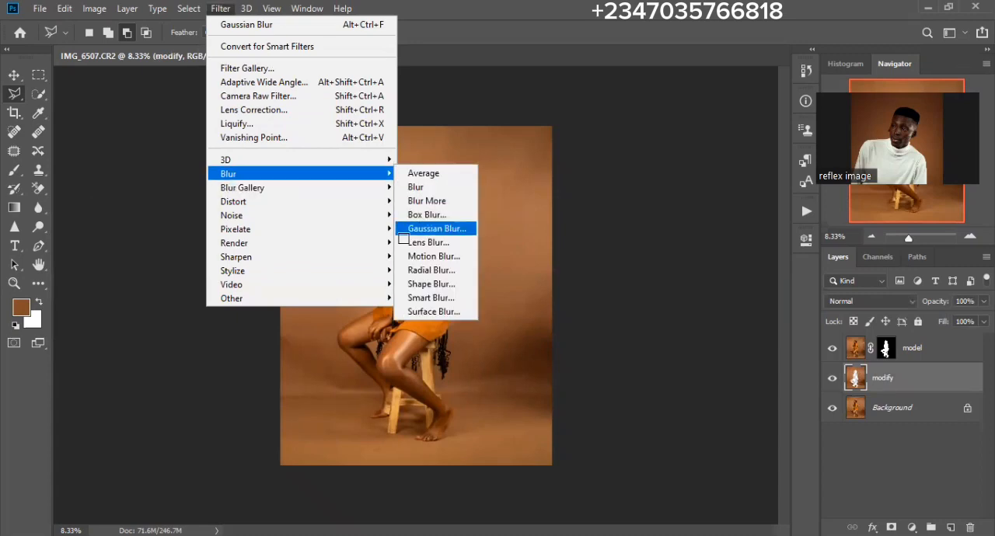
click(432, 228)
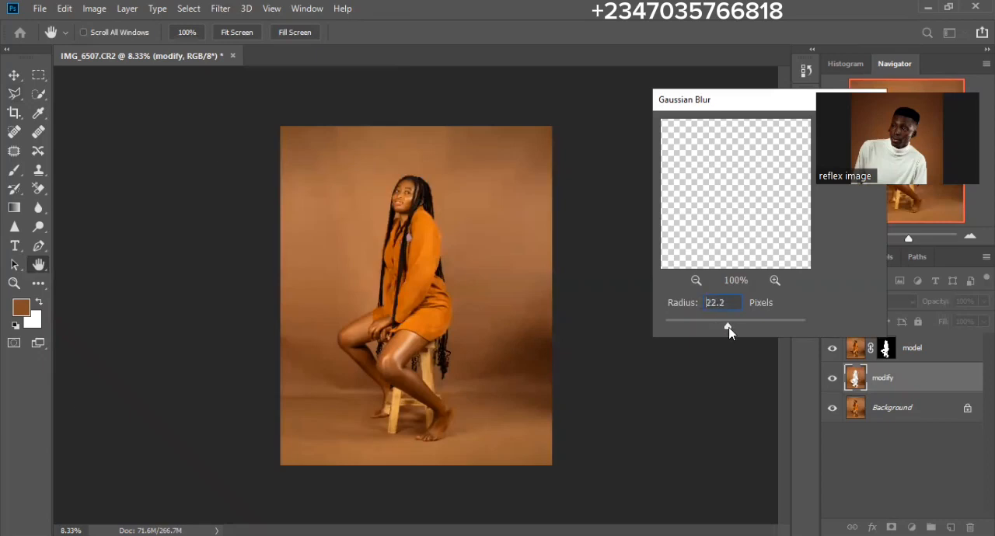
drag(727, 327, 755, 325)
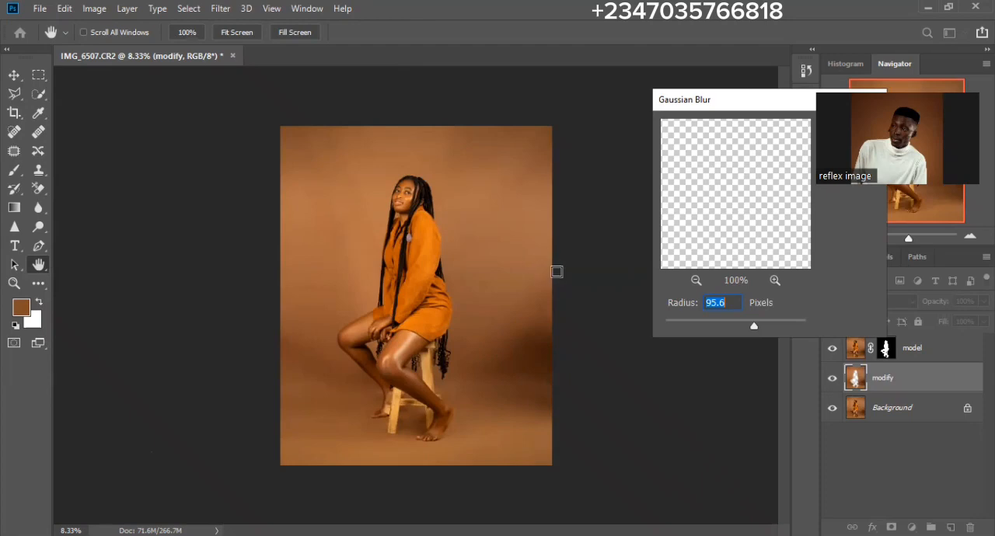
key(Return)
key(l)
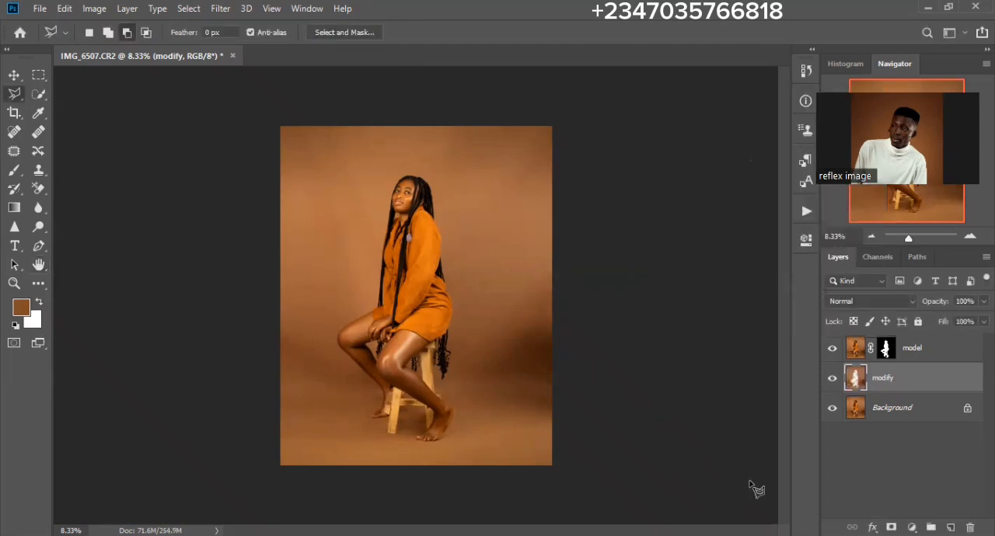
- Compare the backdrop with and without the blurred modify layer
click(832, 378)
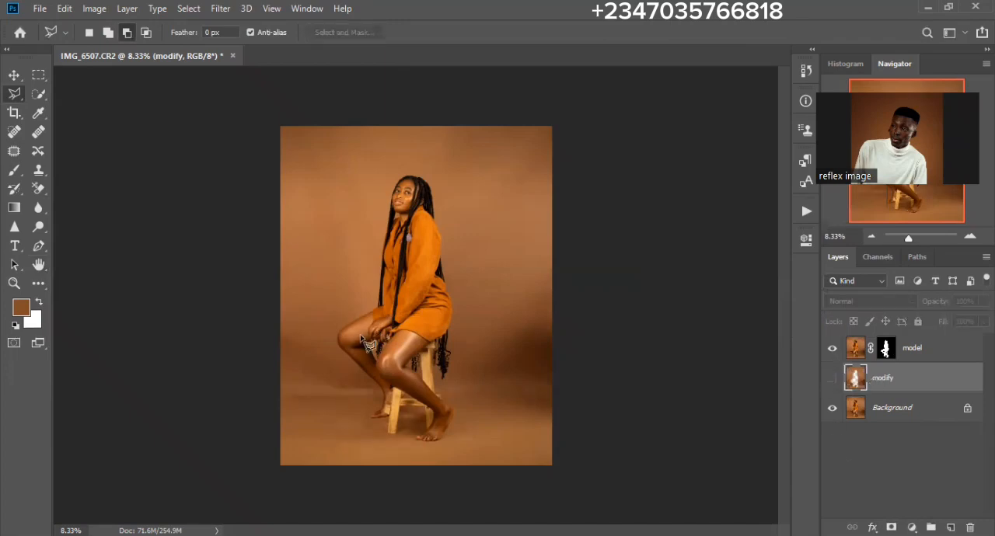
key(ctrl+plus)
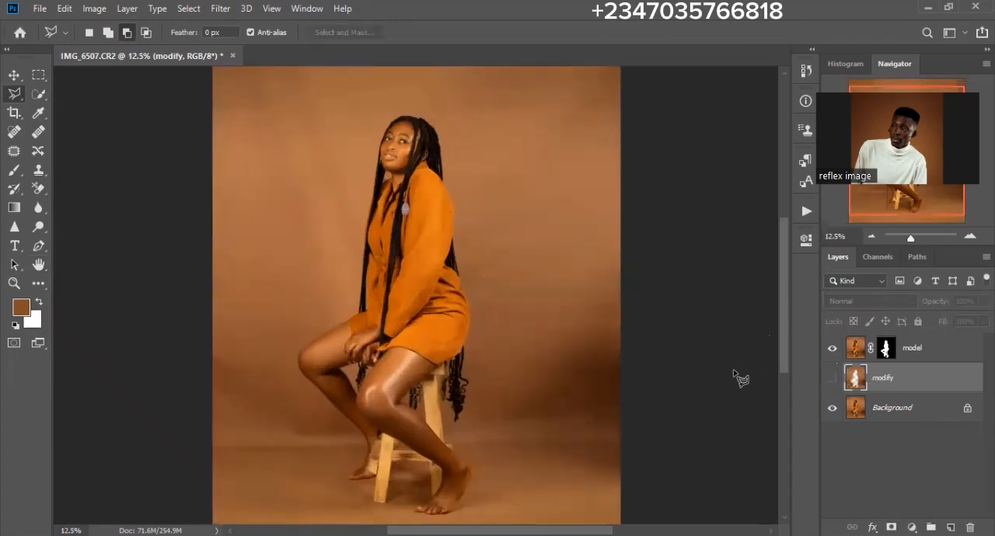
click(832, 378)
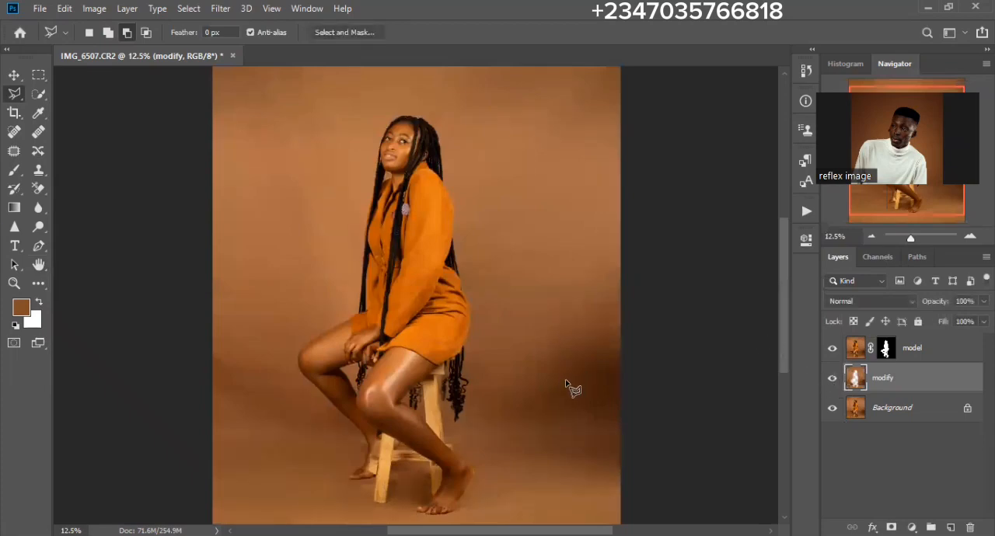
key(ctrl+minus)
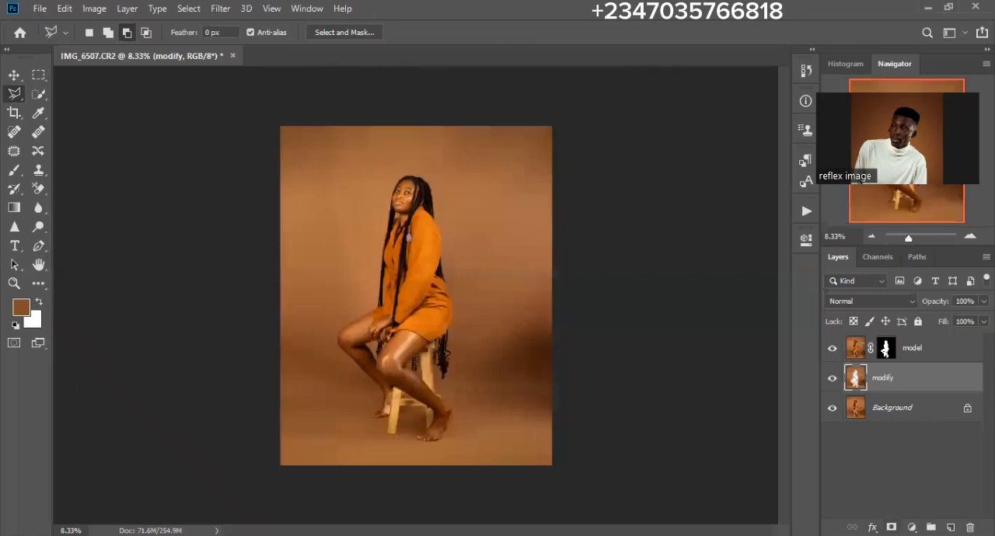
- Add a layer mask to the modify layer and paint black around the feet and stool base with a 700 px brush
click(891, 528)
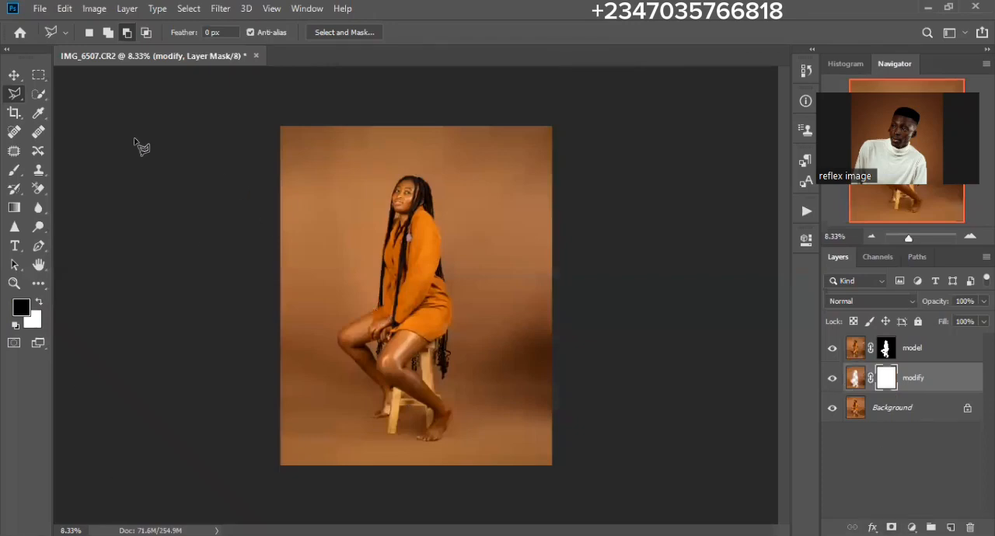
click(12, 173)
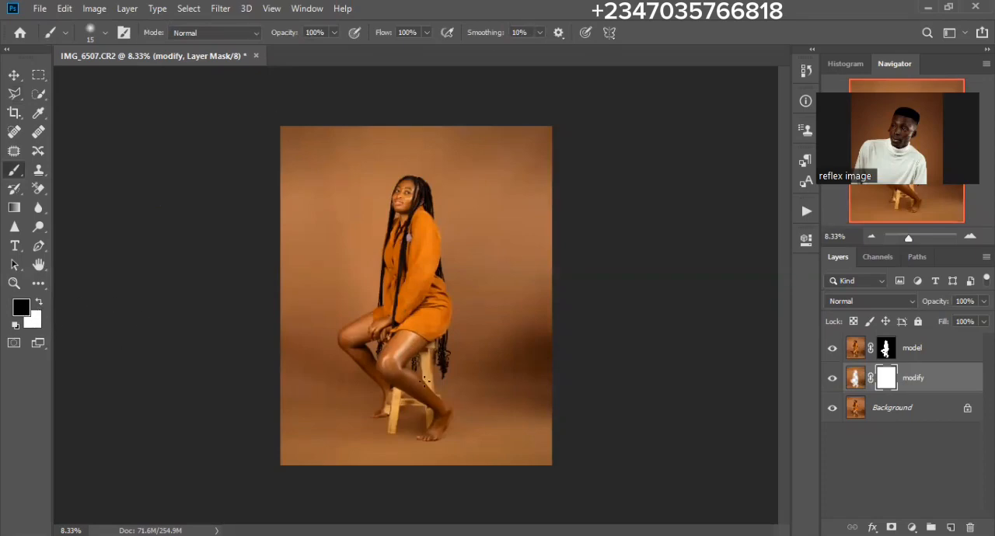
key(bracketright)
key(bracketright)
key(bracketright)
key(bracketright)
key(bracketright)
key(bracketright)
click(436, 425)
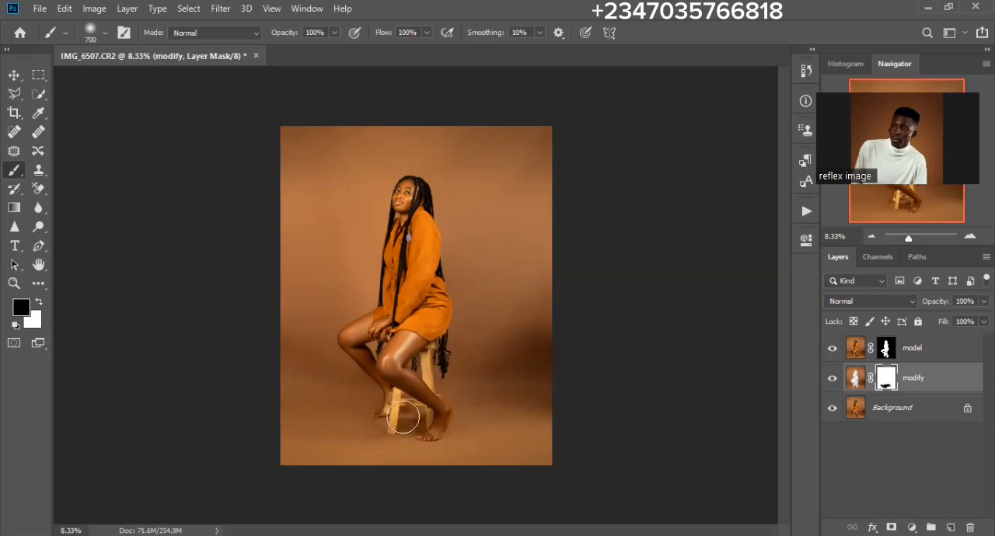
drag(401, 416, 423, 424)
- Target the modify layer's image and sample the backdrop brown #6b442c as the foreground color
click(855, 380)
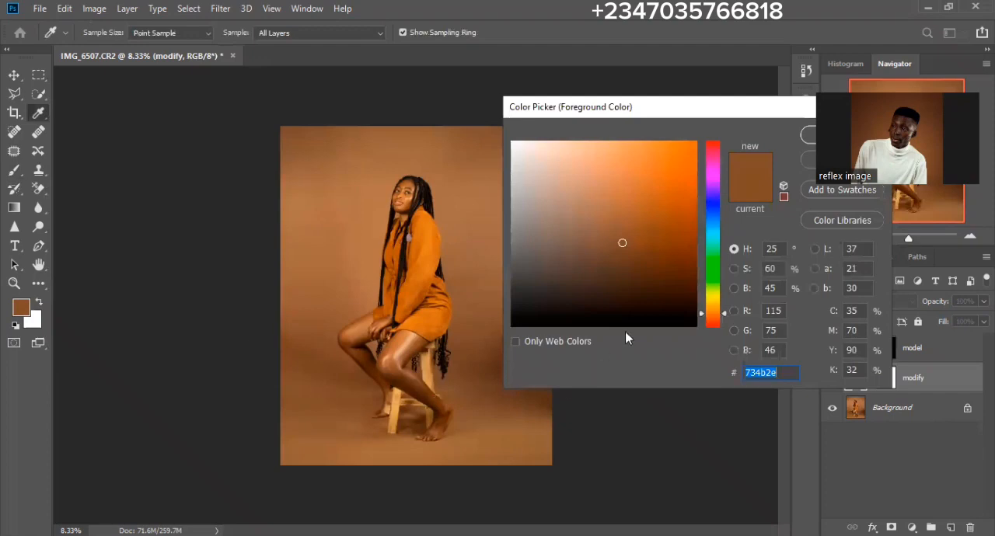
click(301, 351)
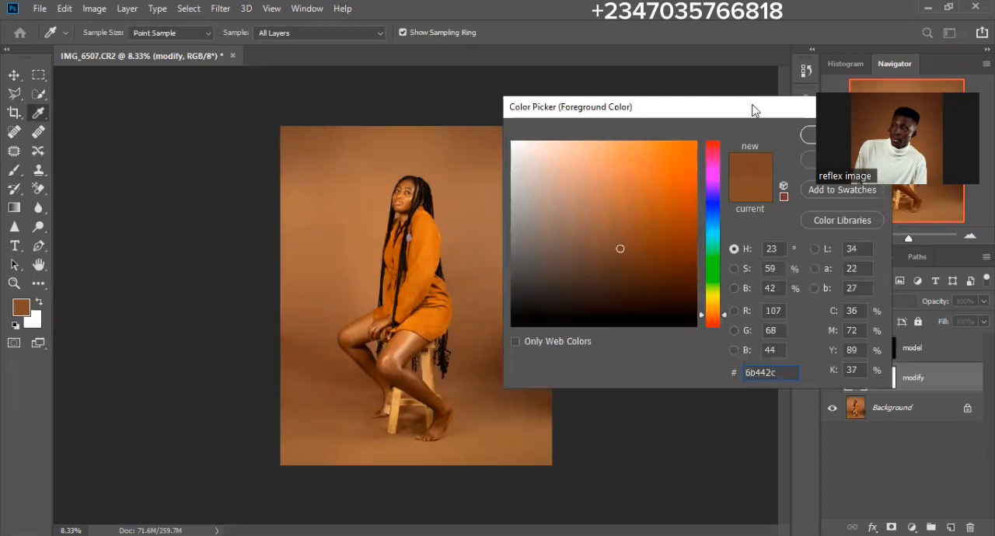
key(Return)
key(b)
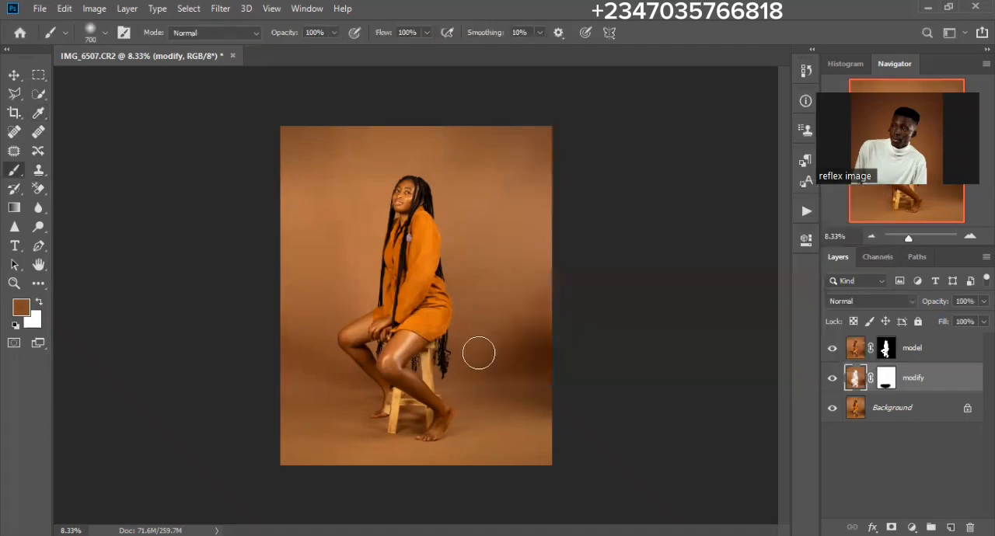
- Cover the dark patch at the backdrop's lower right edge with a radial foreground-to-transparent gradient on the modify layer
click(13, 209)
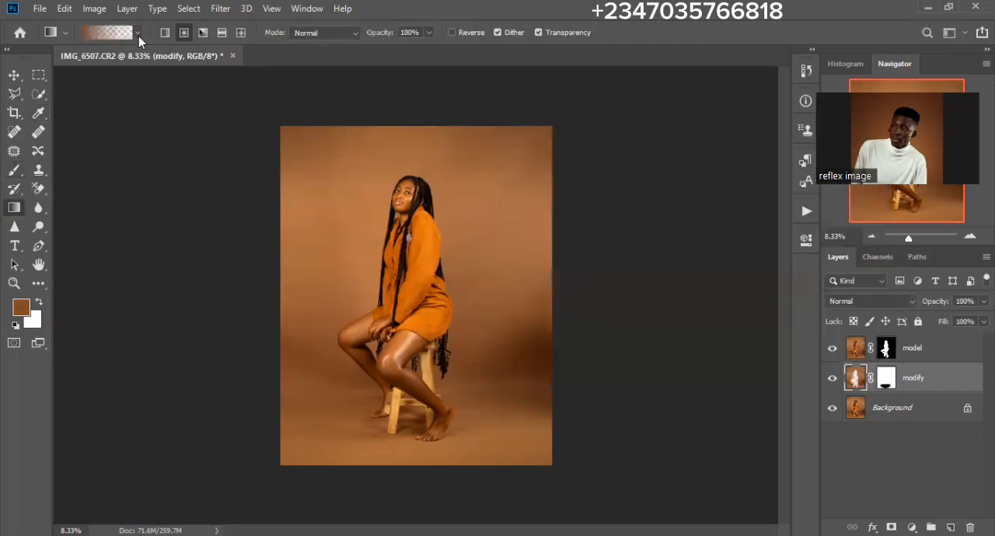
click(134, 36)
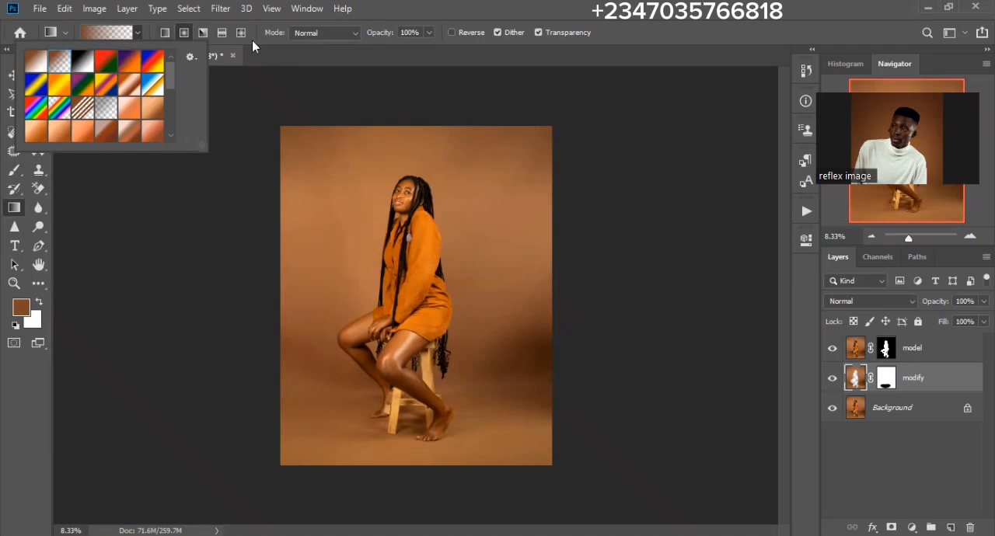
click(184, 35)
drag(606, 377, 456, 372)
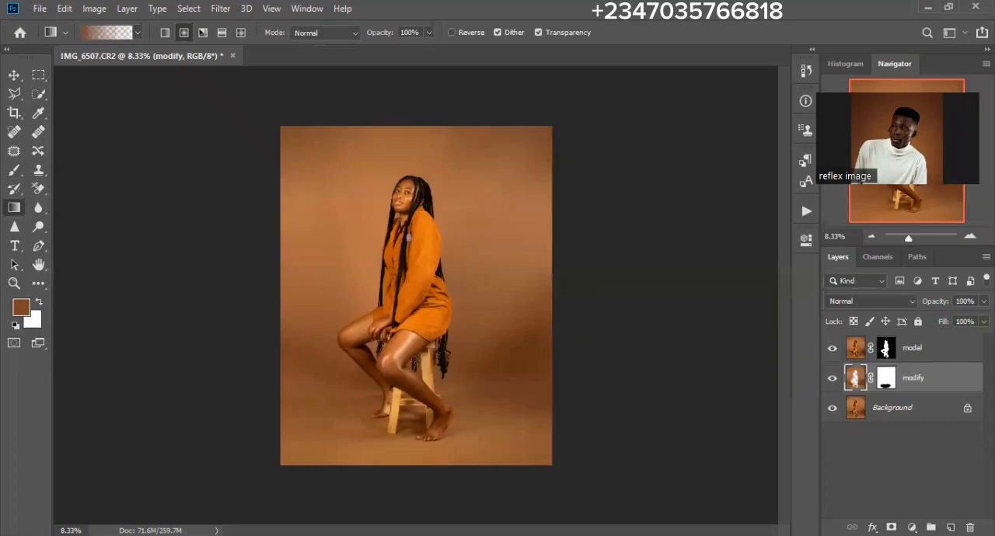
- Place the image 25 from the zoom folder below the model layer and scale it to about 246% to cover the canvas
key(alt+Tab)
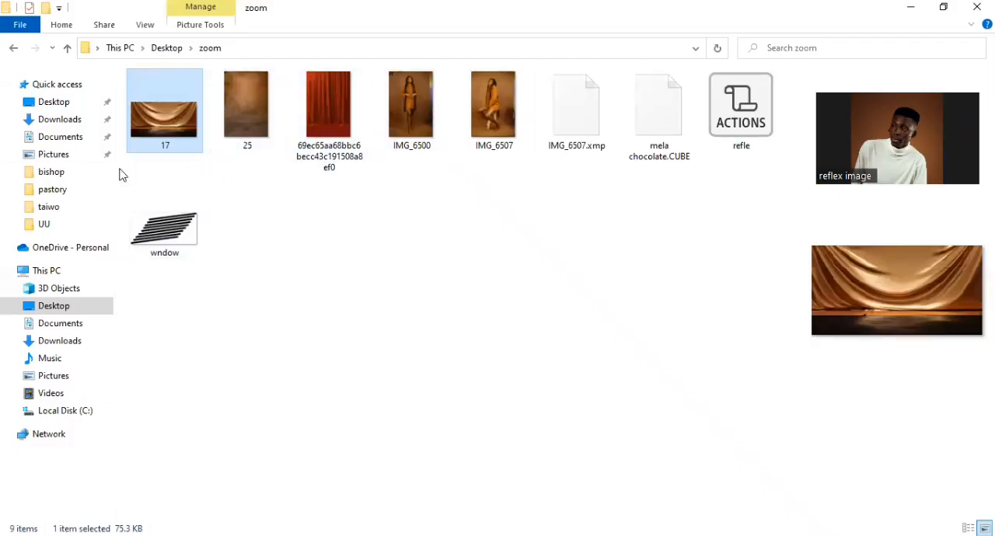
click(252, 104)
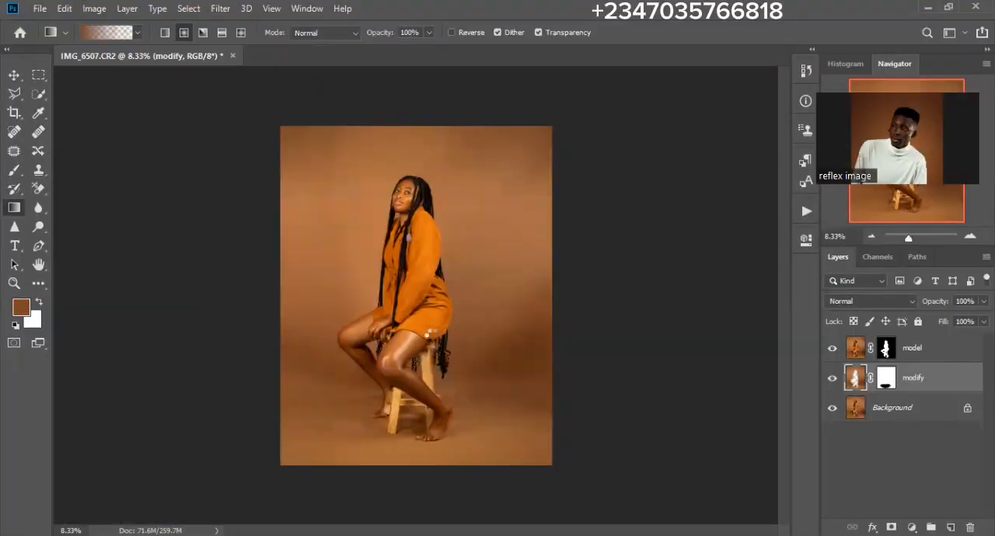
drag(428, 330, 435, 343)
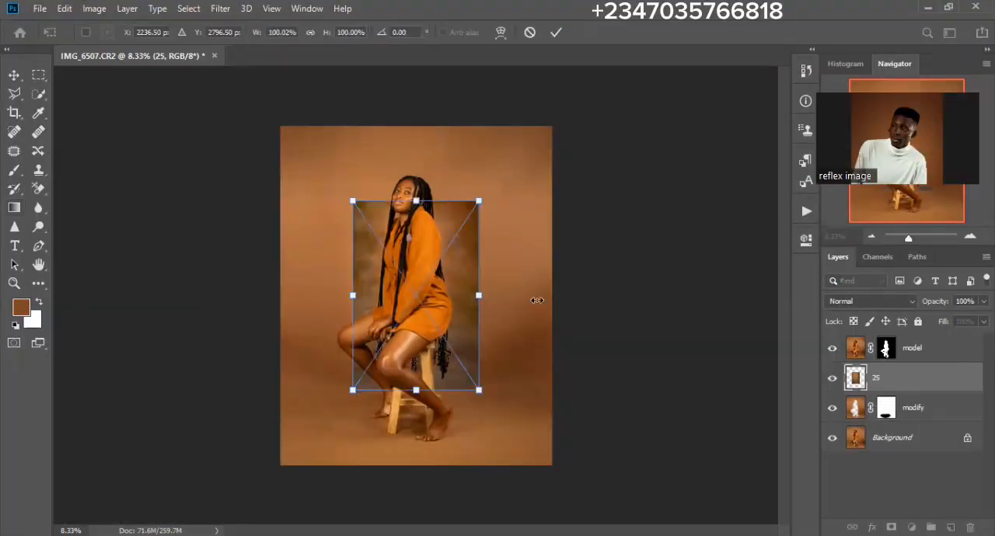
drag(479, 296, 618, 294)
drag(351, 292, 338, 292)
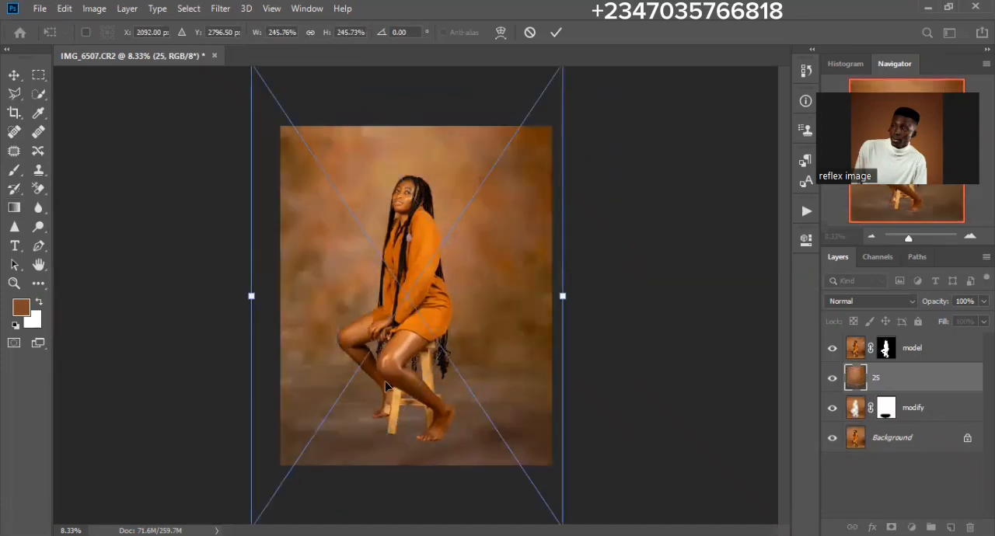
key(g)
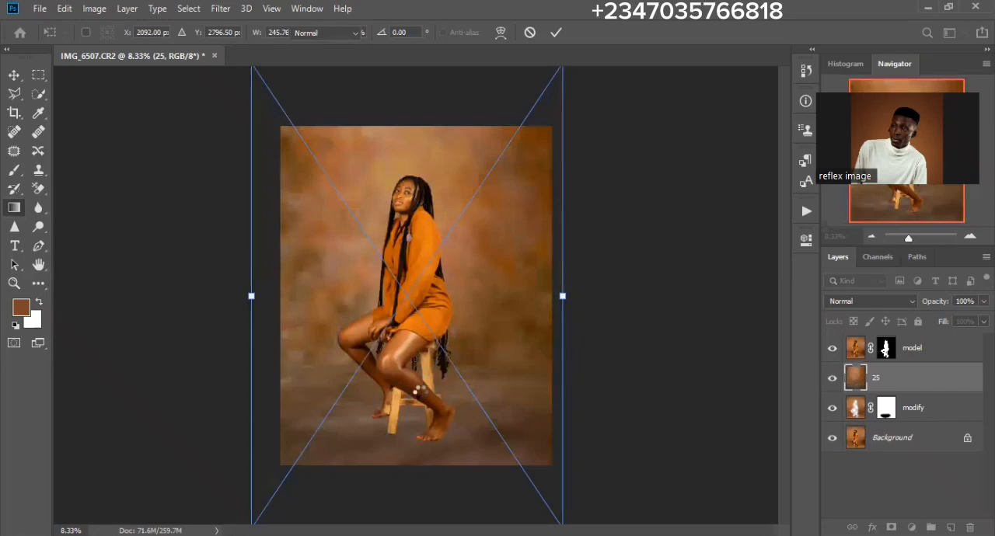
key(Return)
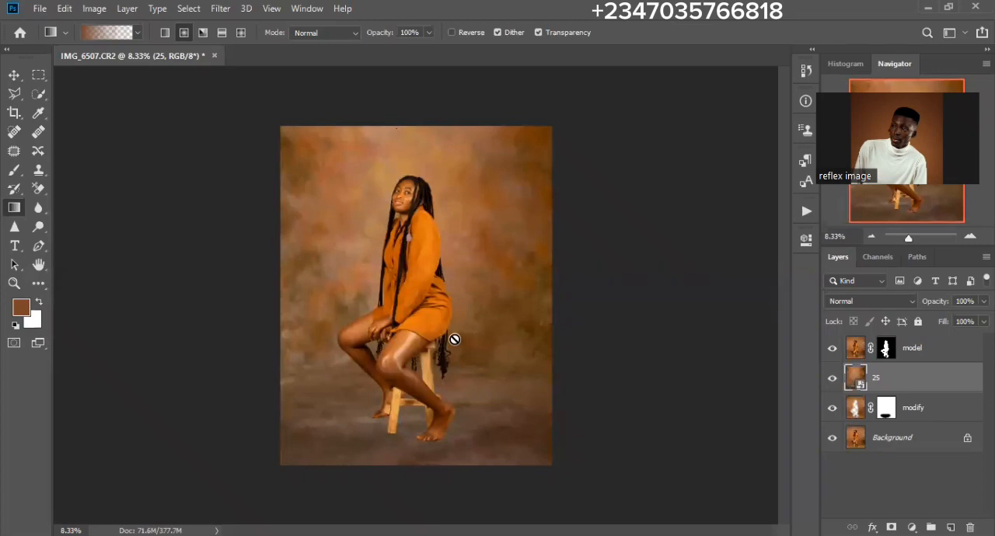
- Set layer 25 to Soft Light blending and reduce its saturation to -100 with Hue/Saturation
click(868, 309)
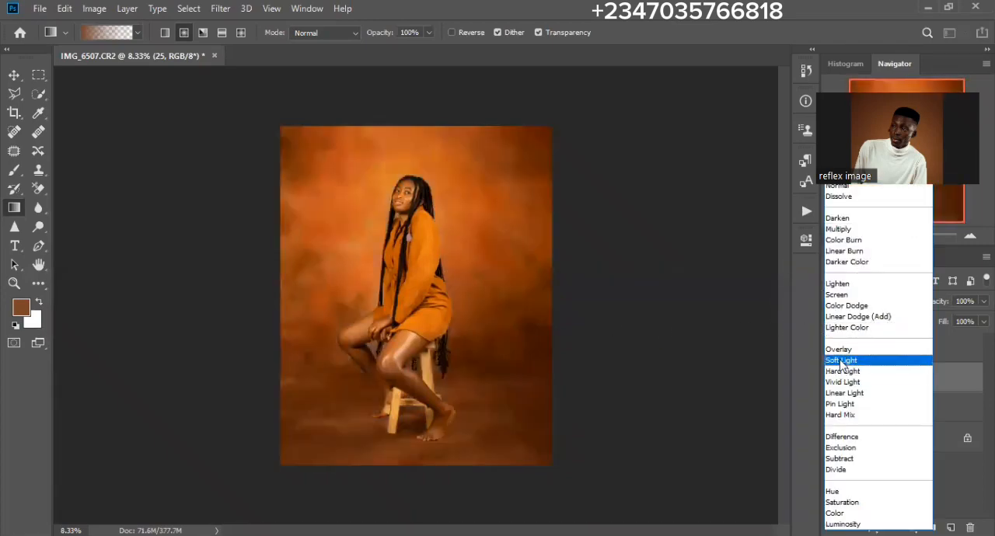
click(840, 361)
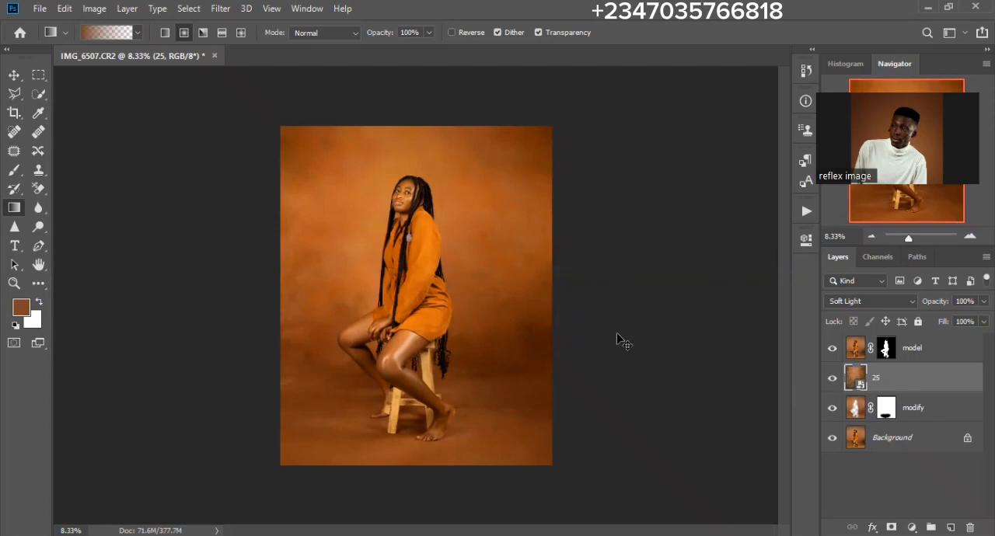
key(ctrl+u)
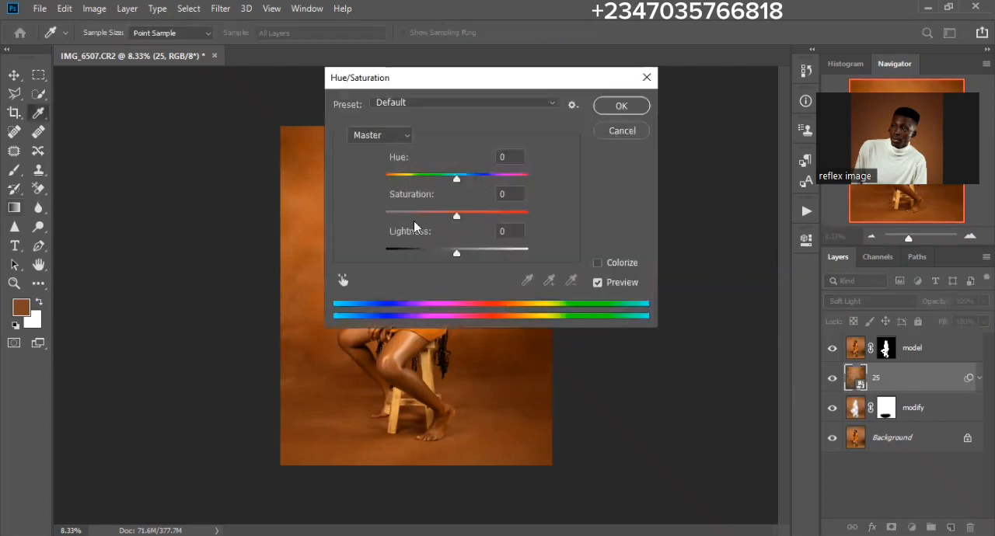
drag(457, 216, 315, 217)
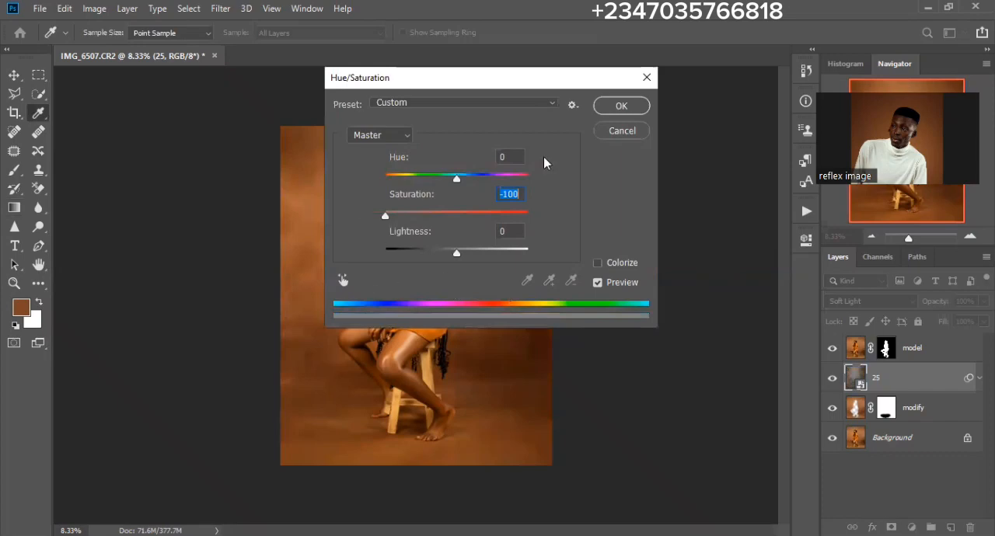
click(622, 105)
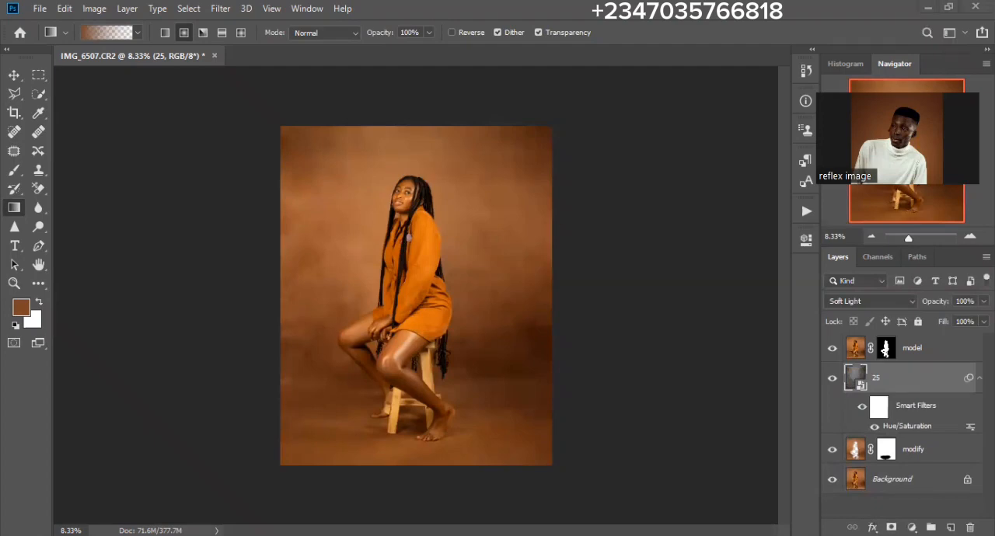
- Place the wndow image from the zoom folder behind the model, scaled down and tilted across her upper body
key(alt+Tab)
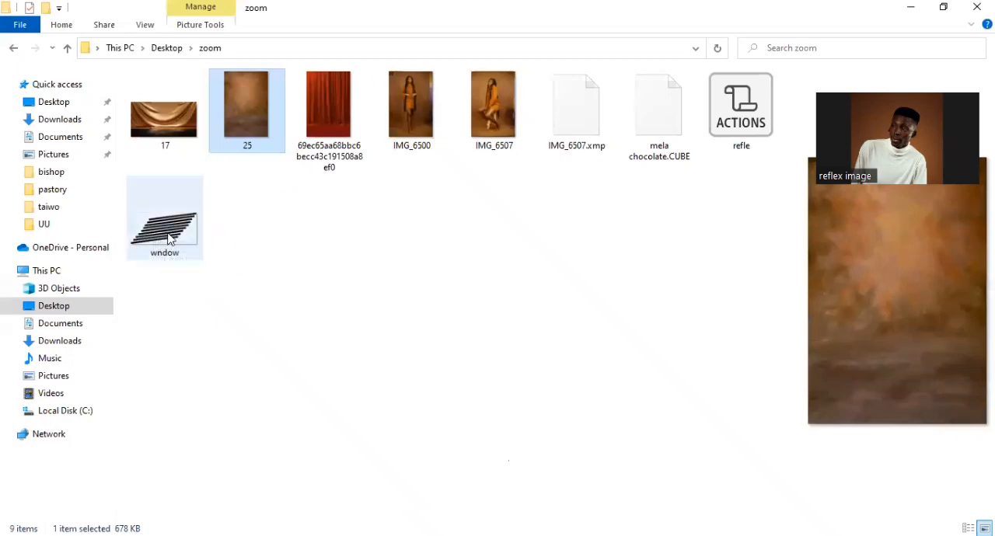
click(164, 226)
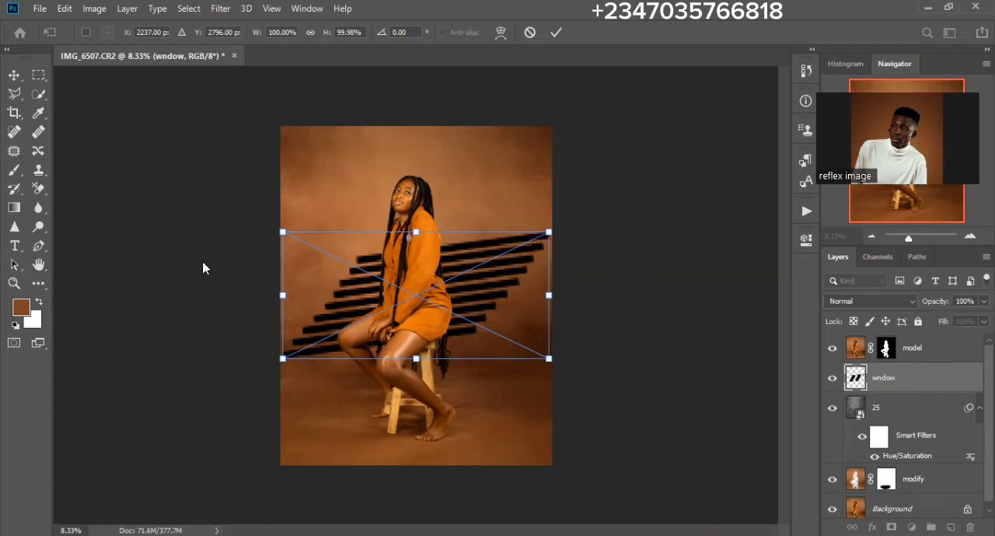
drag(549, 358, 547, 358)
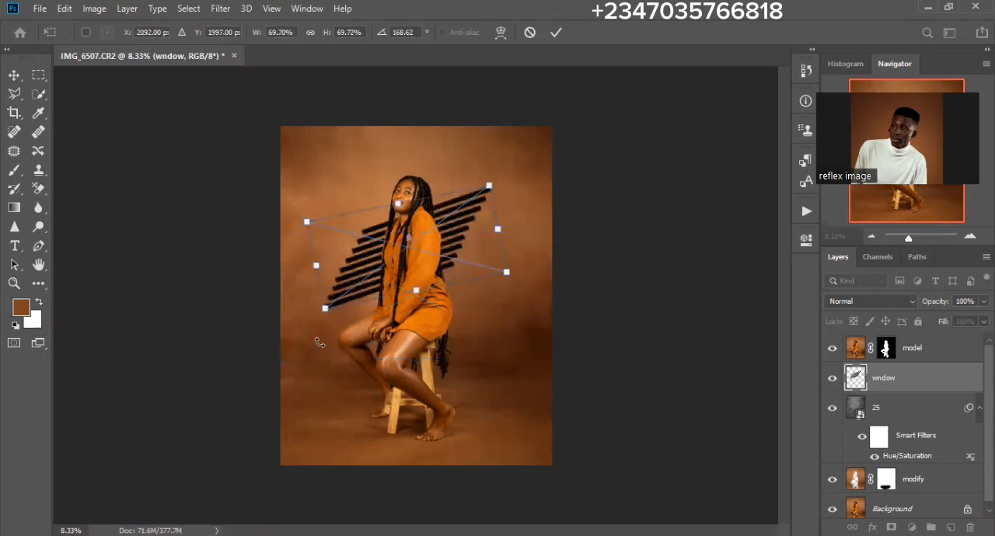
key(Return)
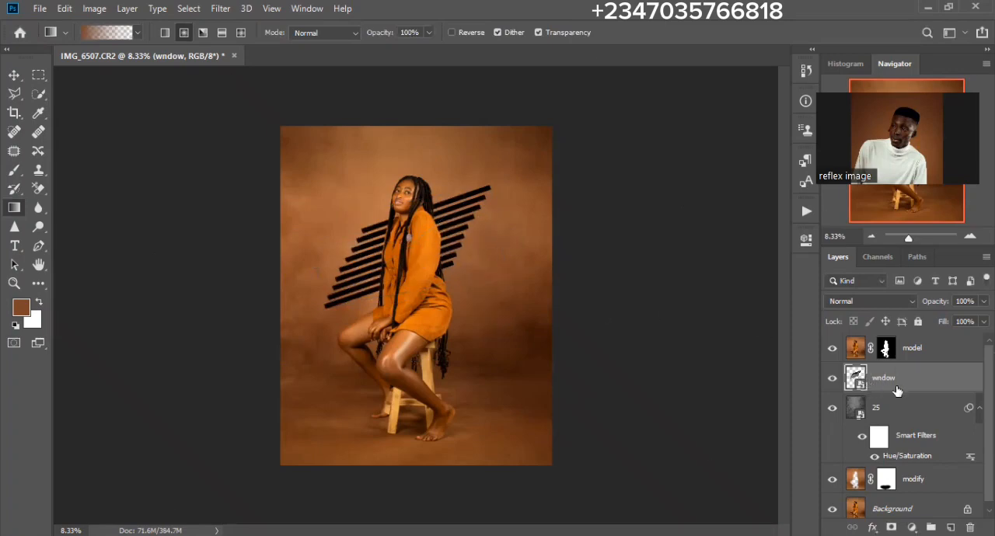
- Brighten the window stripes with a Curves adjustment masked by the wndow layer's outline, raising the curve at input 104, and hide the wndow layer
click(832, 405)
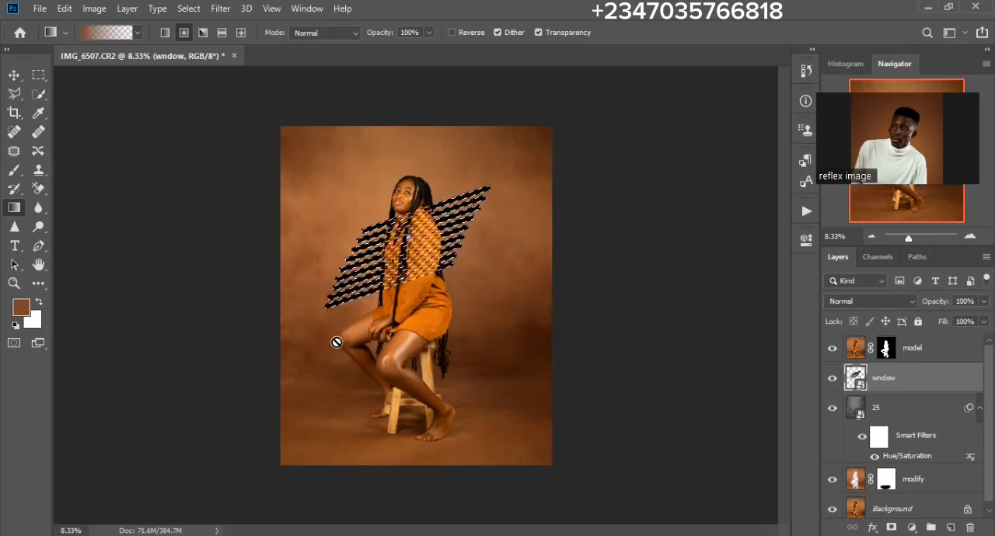
click(832, 378)
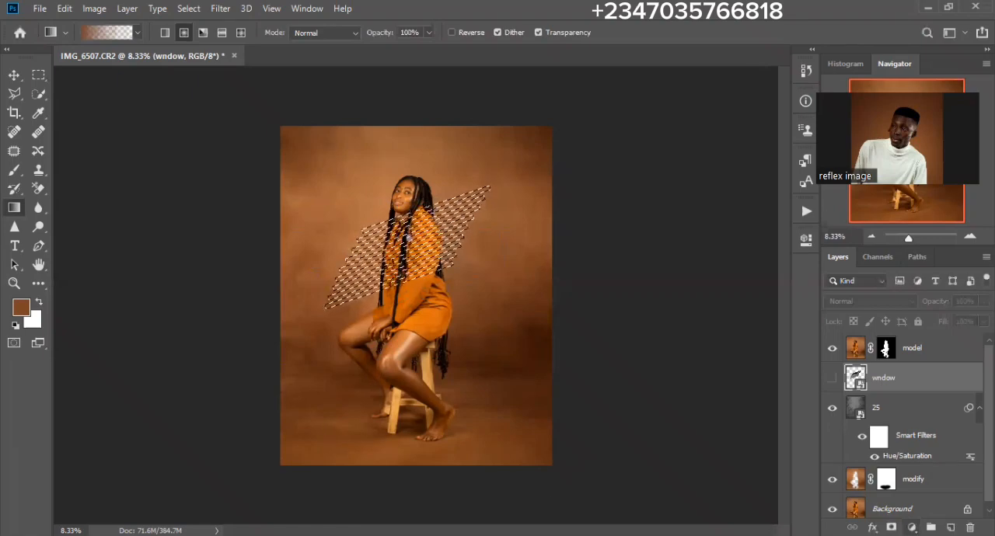
click(912, 527)
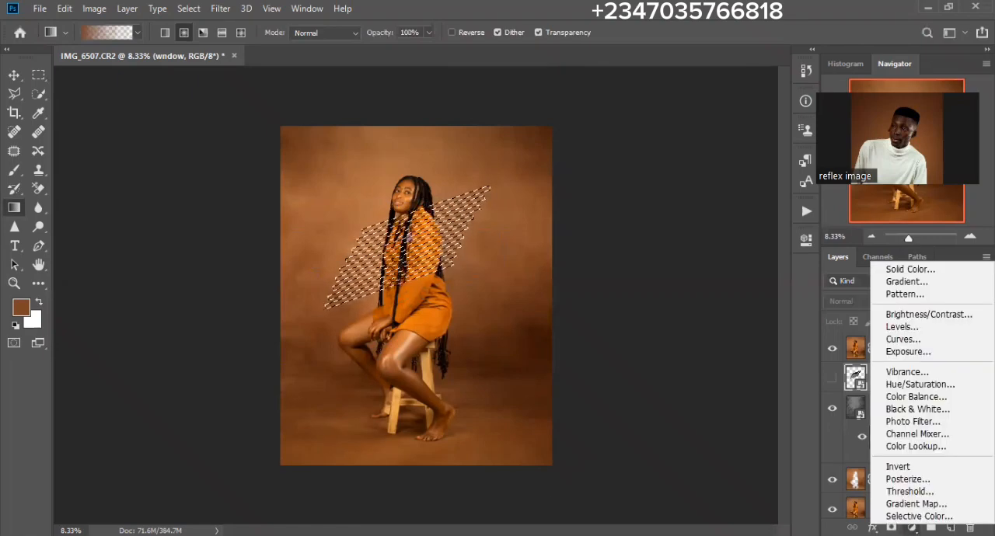
click(904, 340)
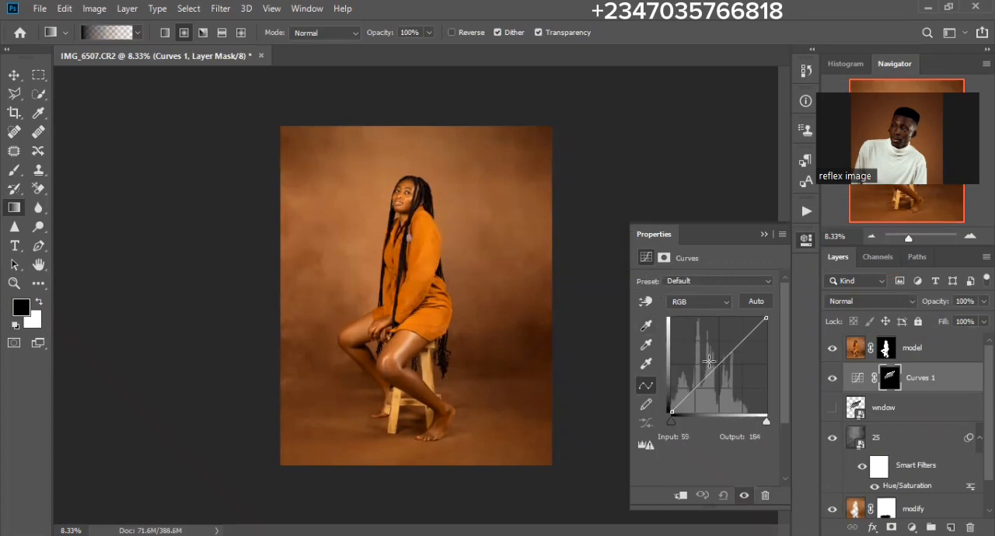
drag(719, 362, 710, 355)
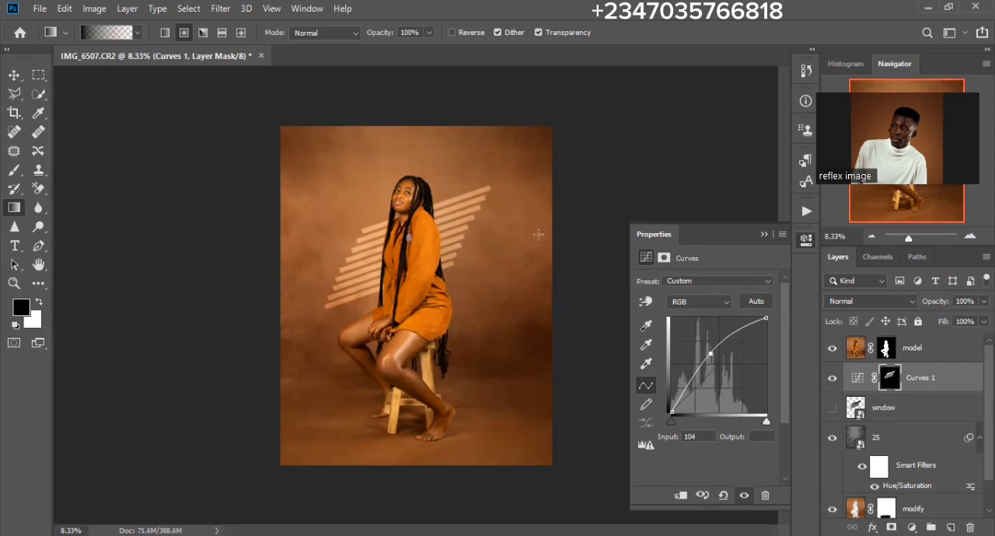
- Feather the Curves adjustment's layer mask to 29.1 px to soften the window light stripes
click(890, 381)
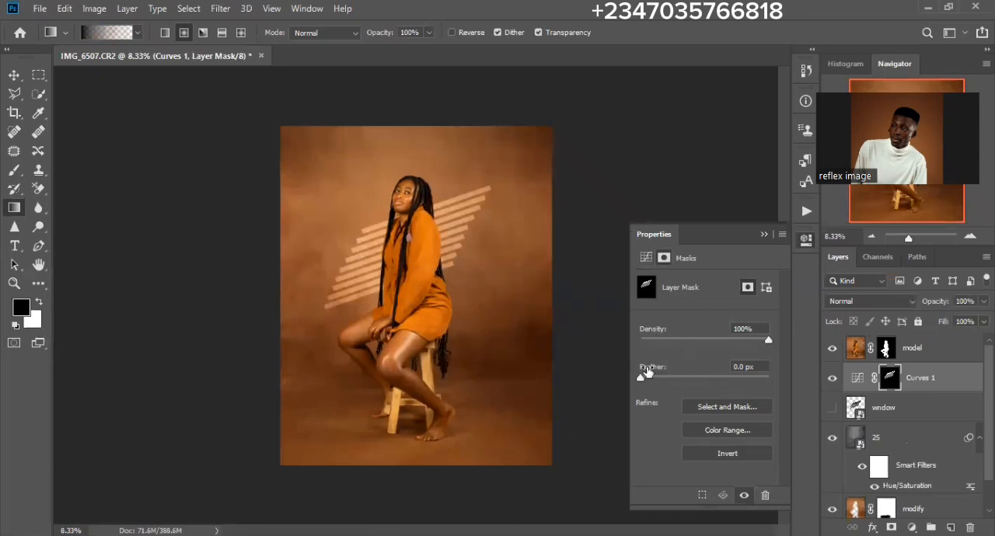
drag(642, 377, 710, 378)
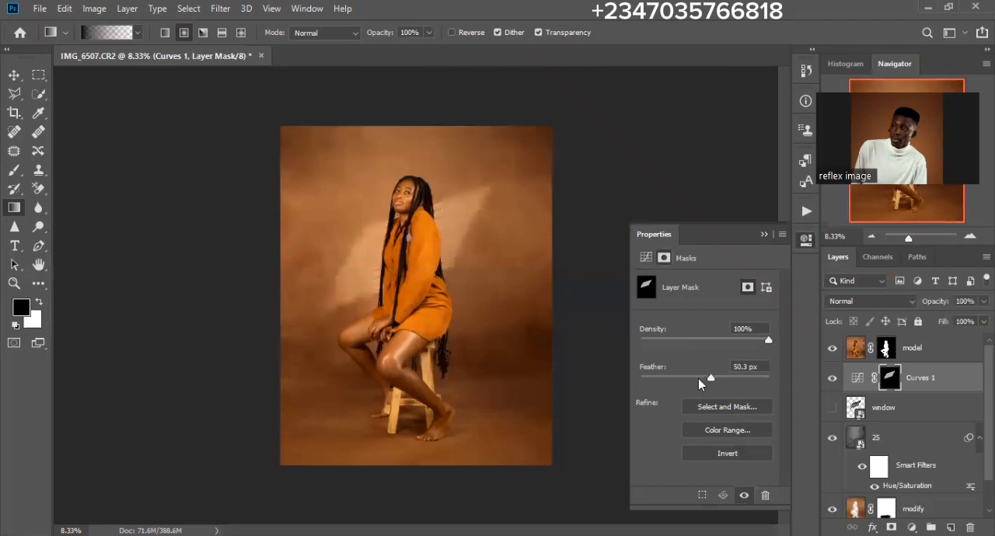
click(698, 379)
right_click(687, 416)
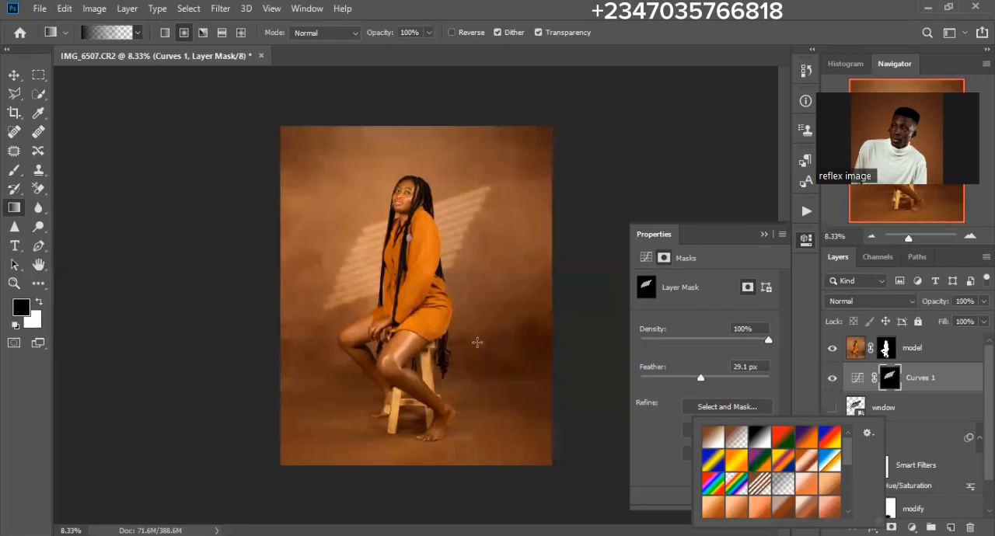
click(405, 339)
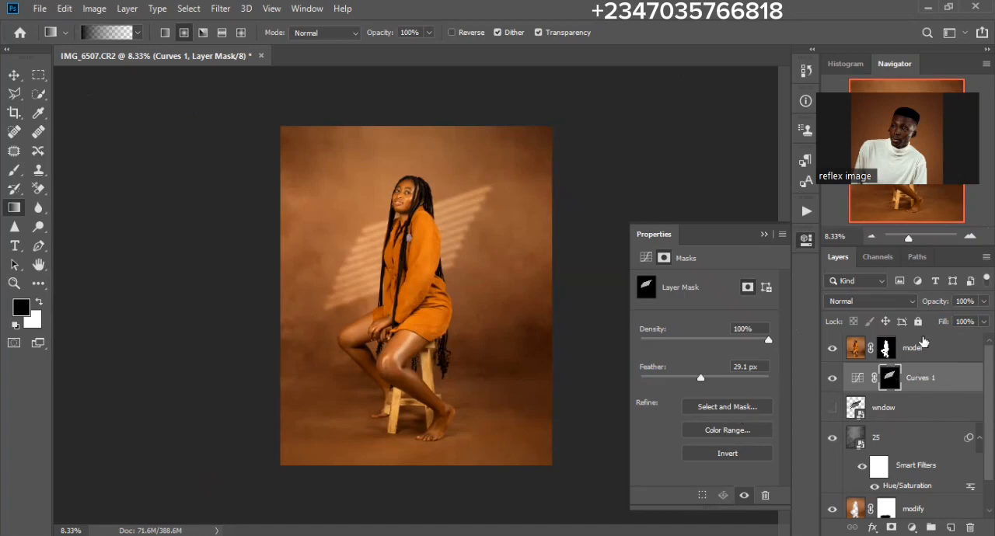
- With the model layer active, draw a circular selection around the model from head to knees and invert it
click(925, 378)
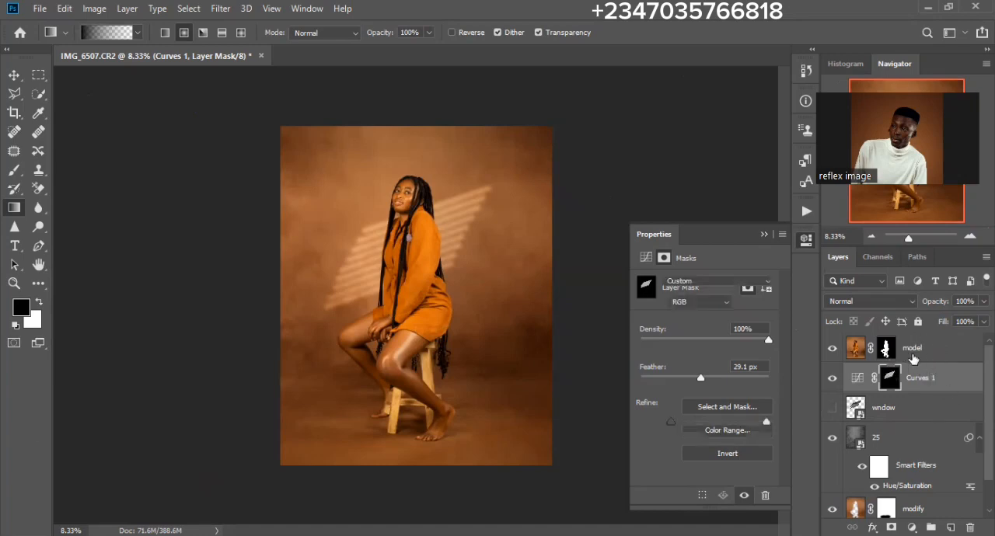
click(918, 360)
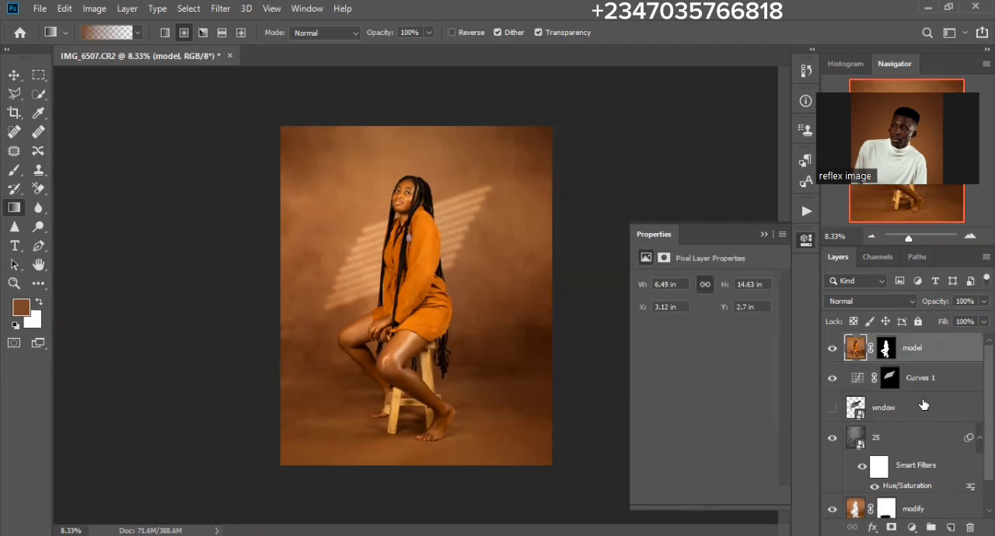
click(39, 80)
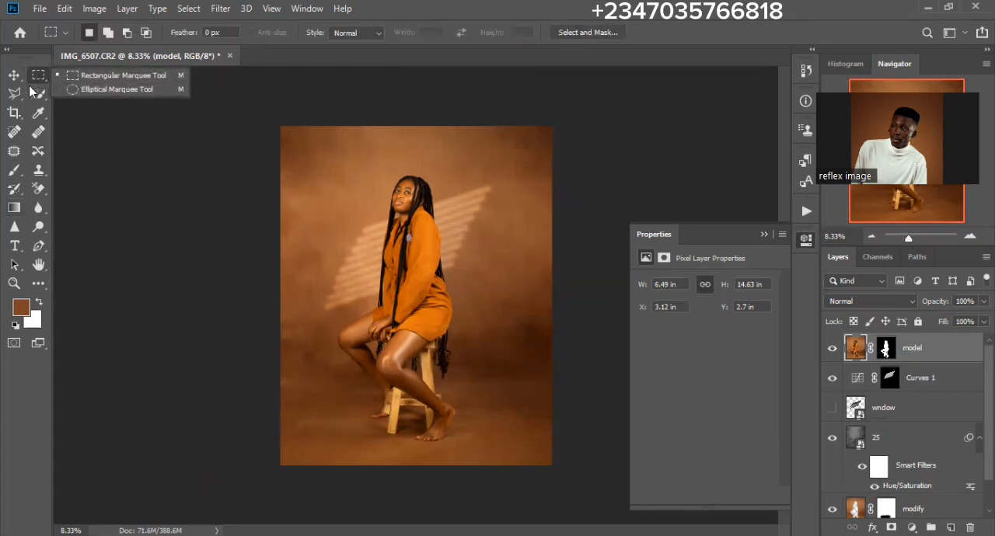
click(38, 81)
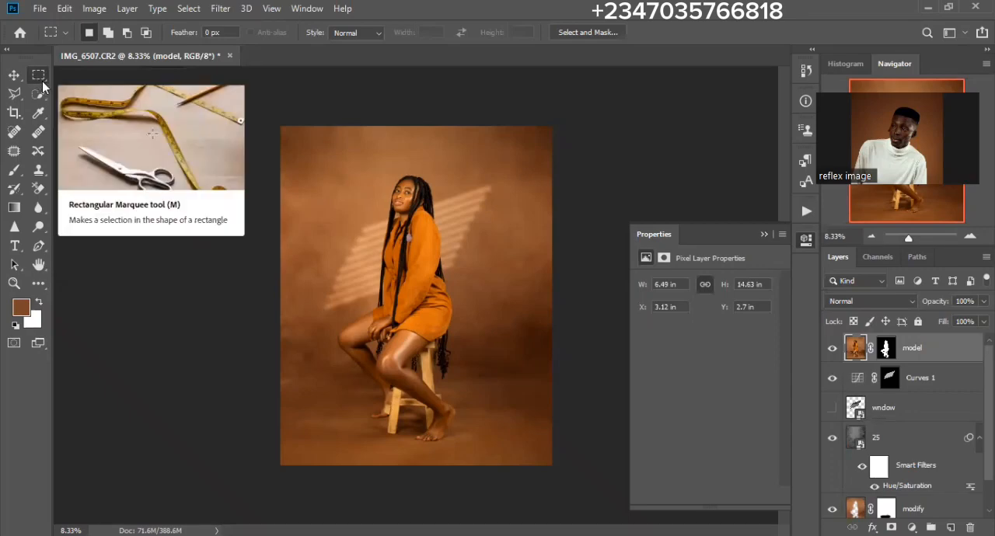
right_click(38, 77)
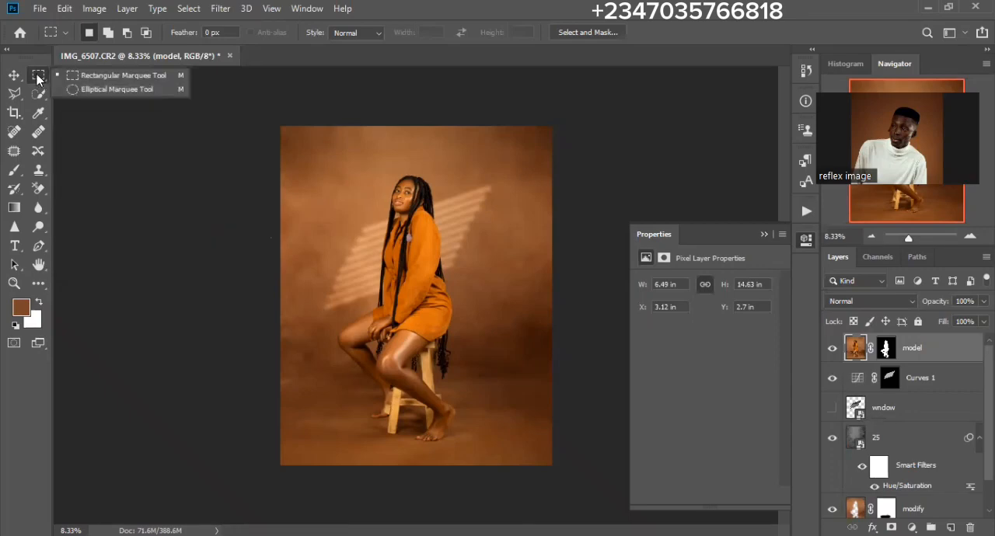
click(105, 96)
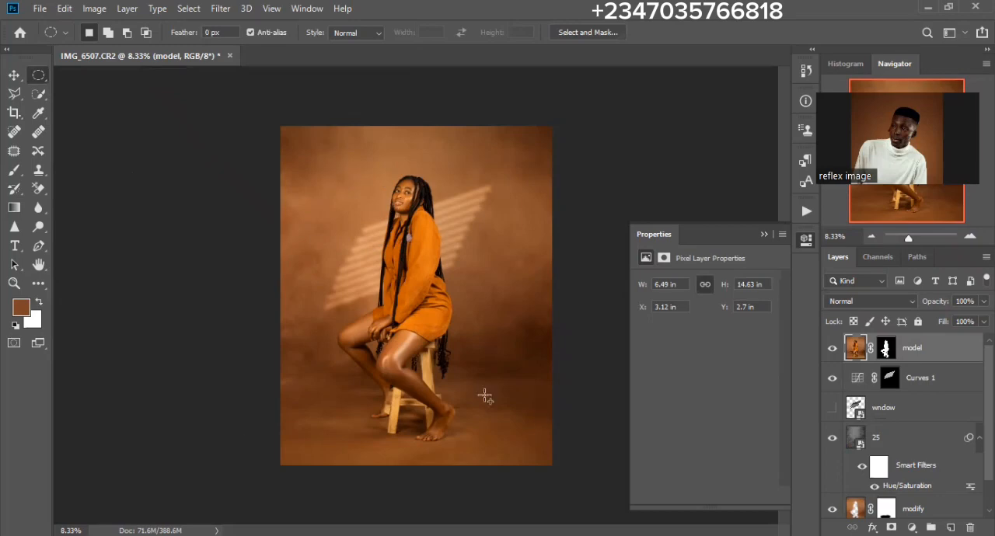
key(ctrl+shift+d)
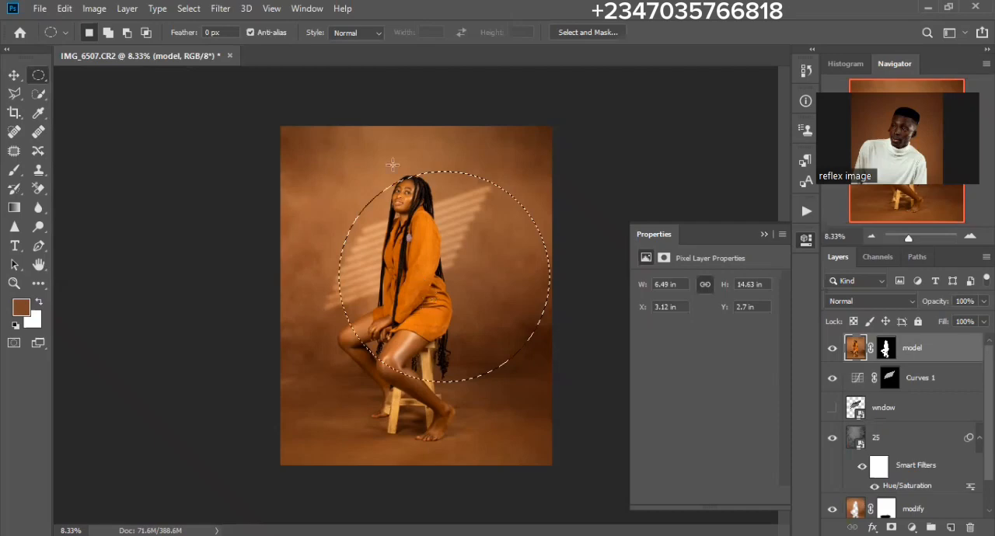
key(ctrl+z)
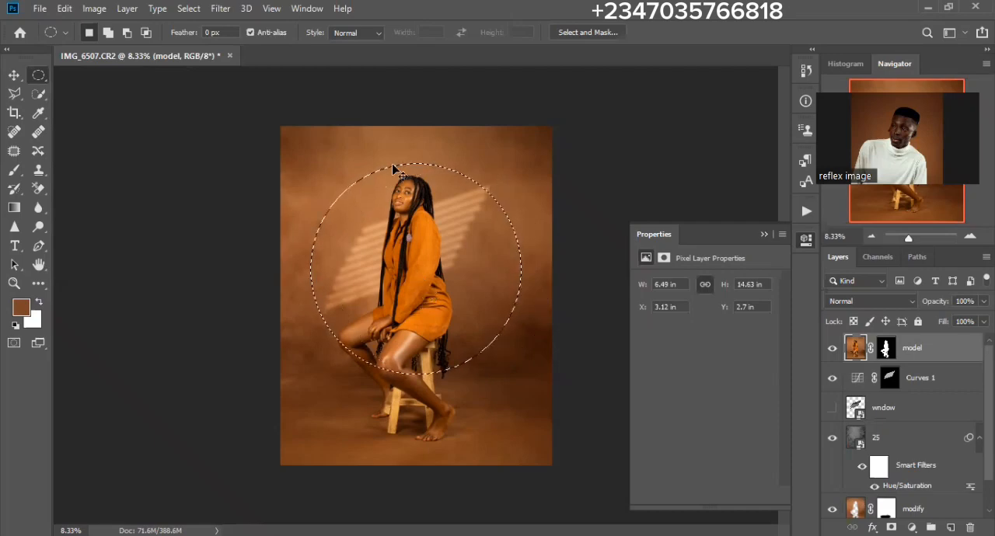
key(ctrl+shift+i)
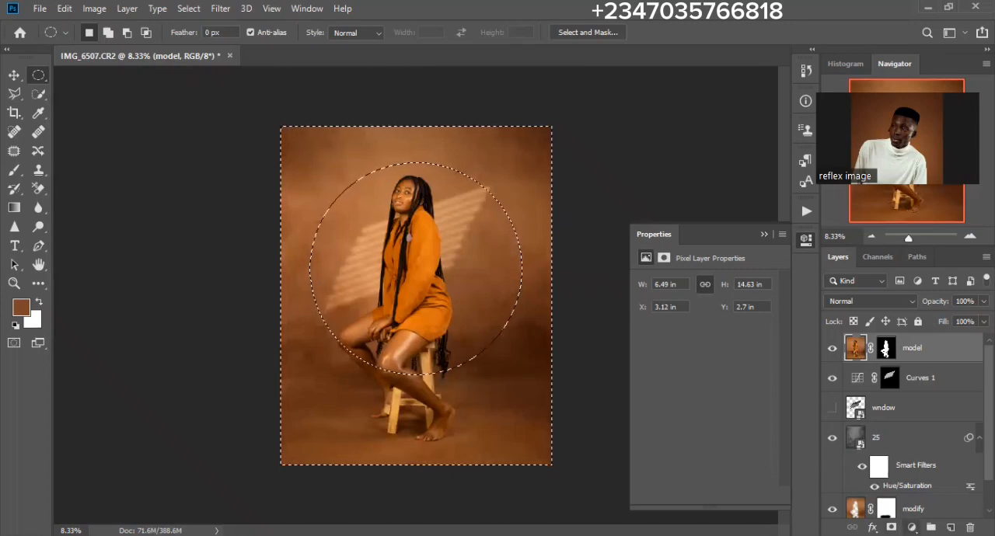
- Add a black (000000) Solid Color fill layer over the inverted selection, above the model layer
click(910, 528)
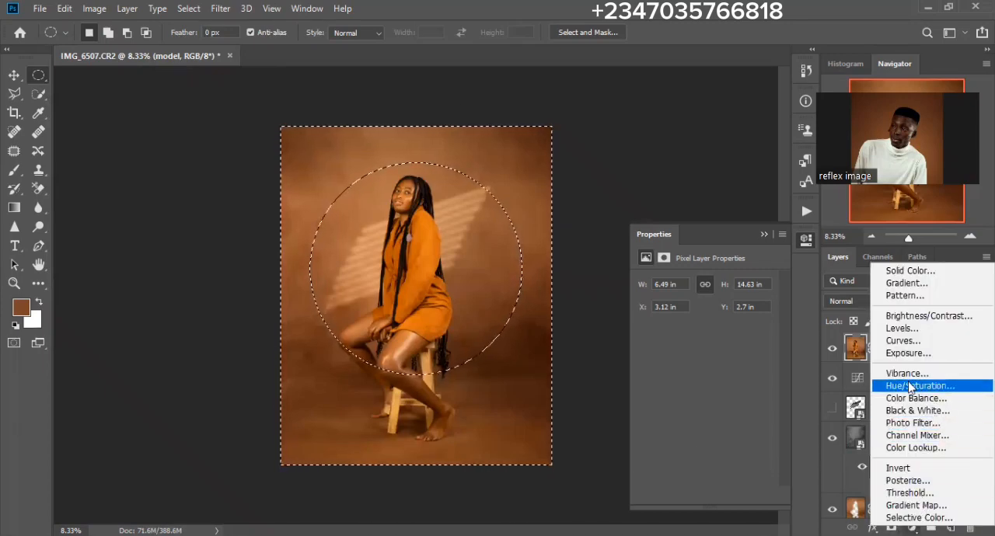
click(911, 271)
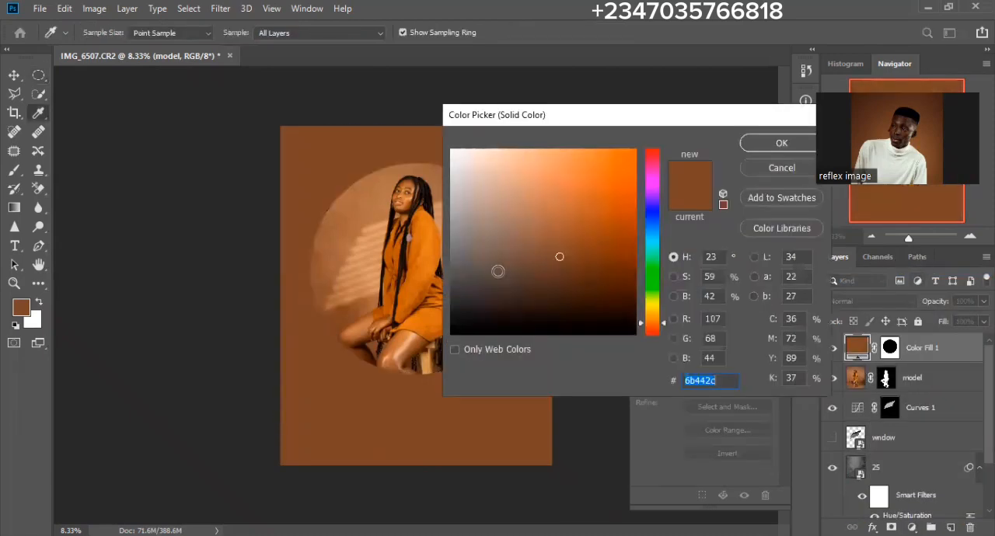
drag(497, 272, 427, 338)
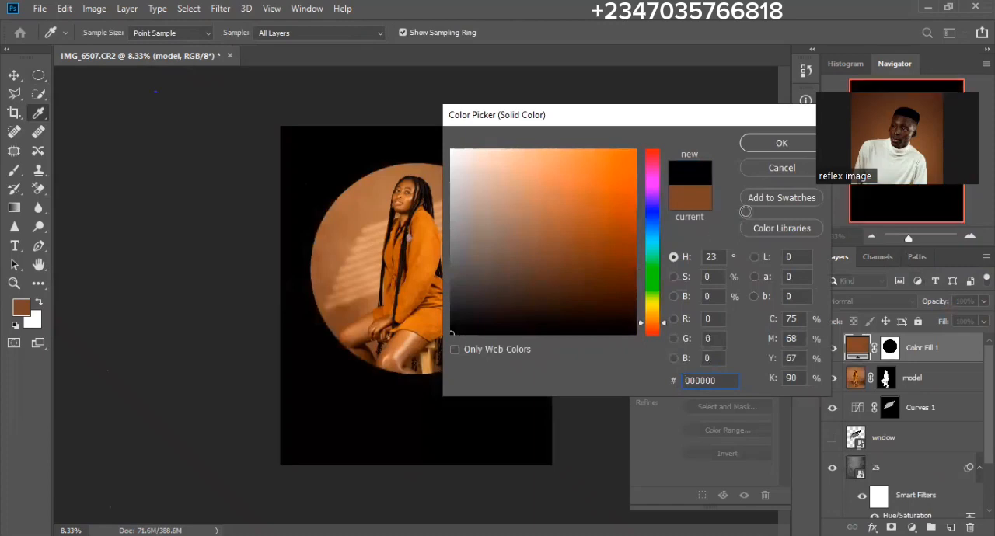
click(759, 143)
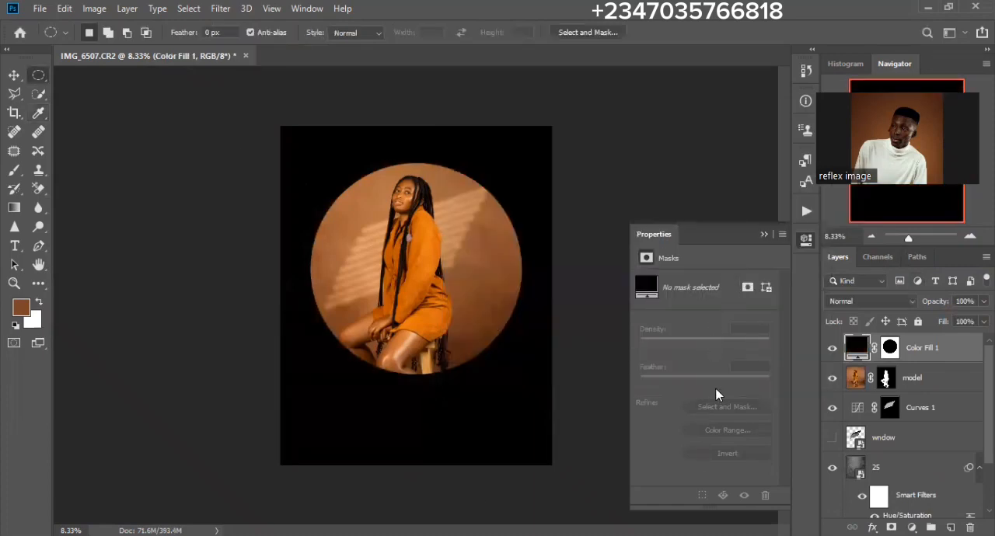
- Feather the black fill layer's mask to 621.2 px and lower the layer's opacity to 26% for a soft vignette
click(889, 351)
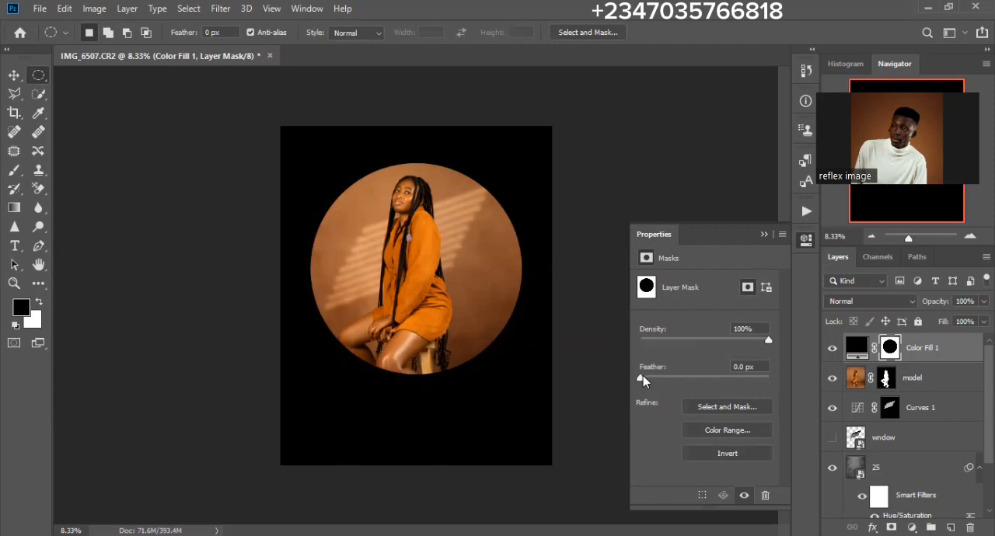
drag(642, 377, 761, 381)
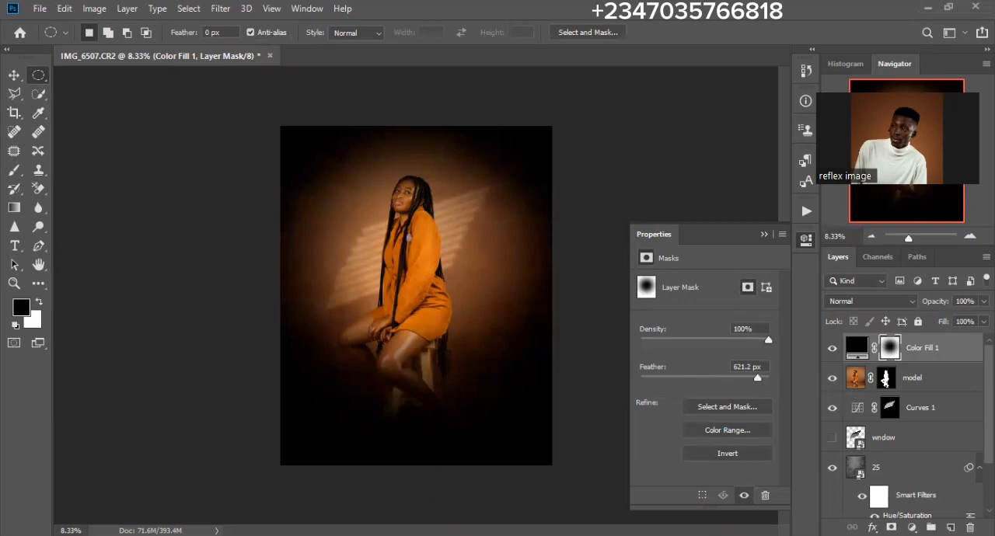
click(984, 300)
click(936, 317)
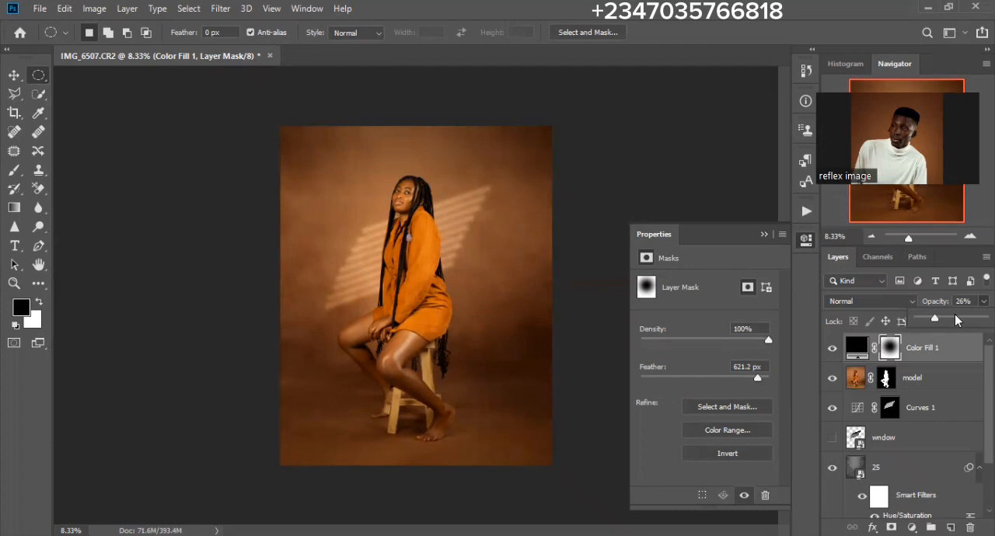
click(448, 277)
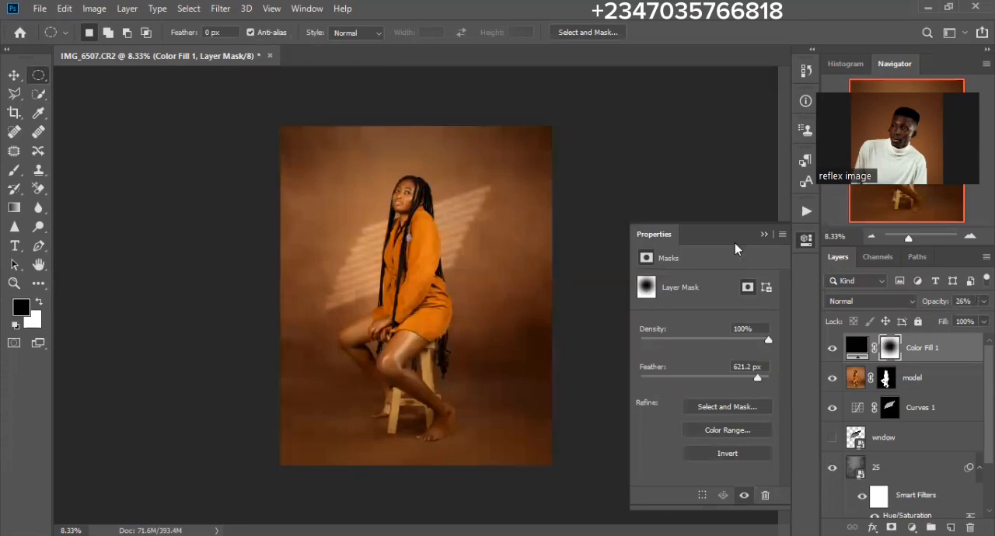
- Add a Color Lookup adjustment above the black fill using the mela chocolate.CUBE 3D LUT at 38% opacity
click(912, 527)
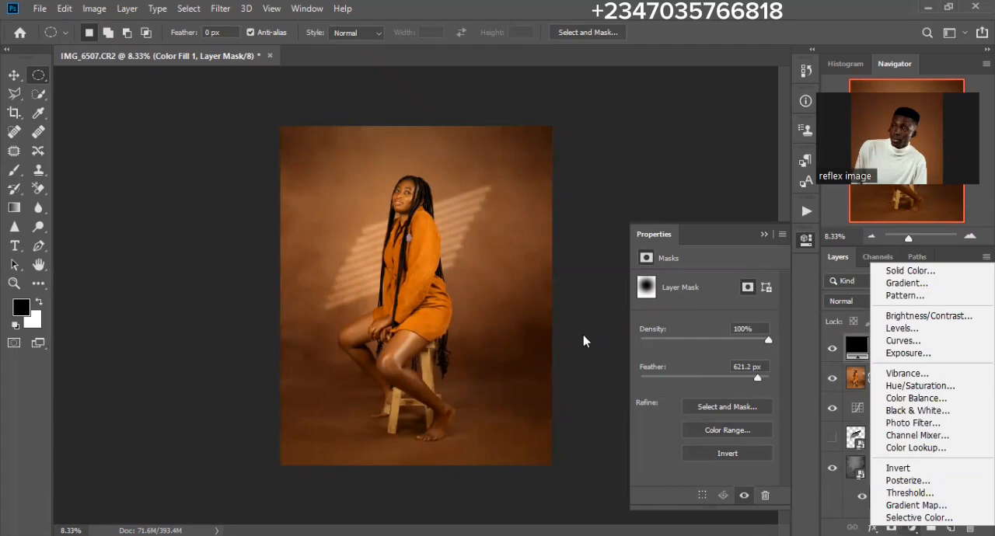
click(571, 269)
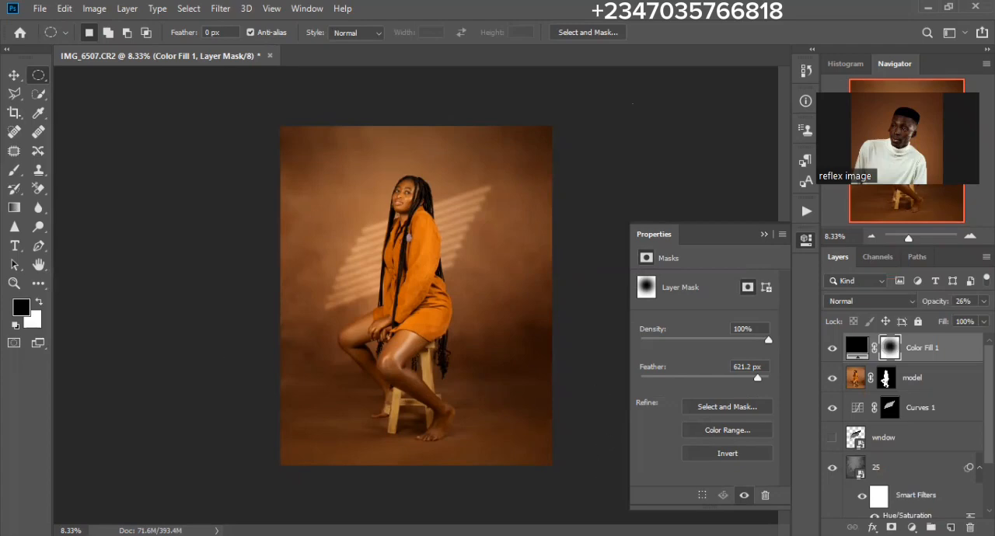
click(911, 528)
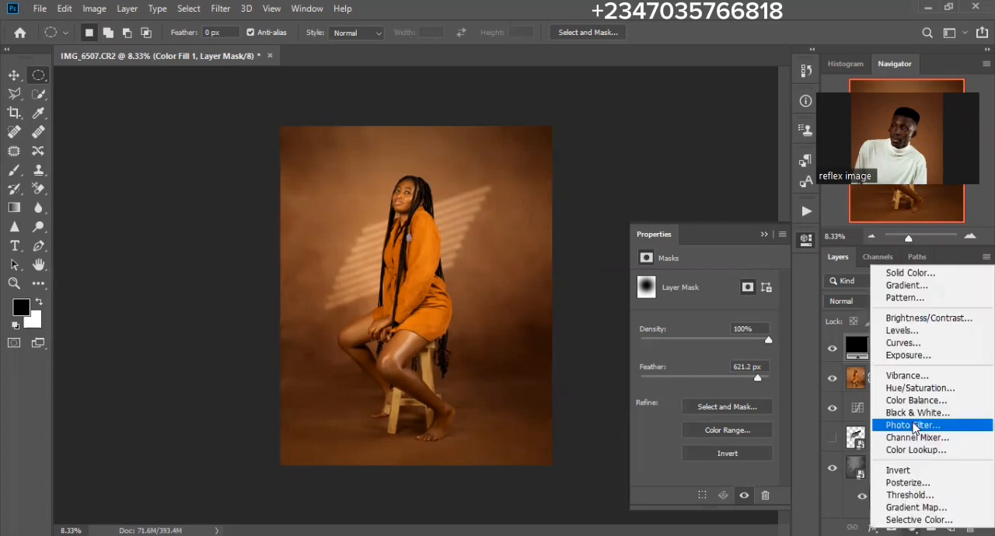
click(912, 451)
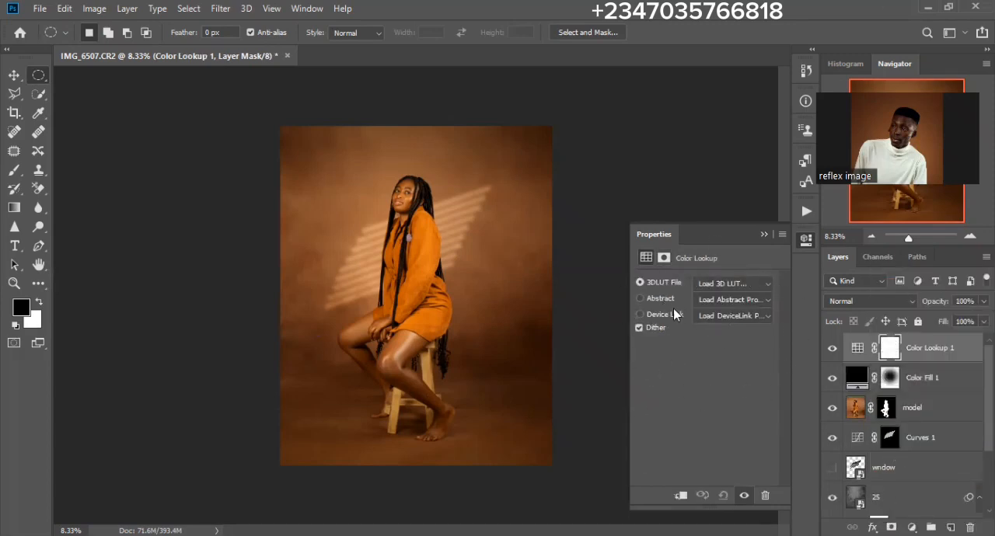
click(764, 288)
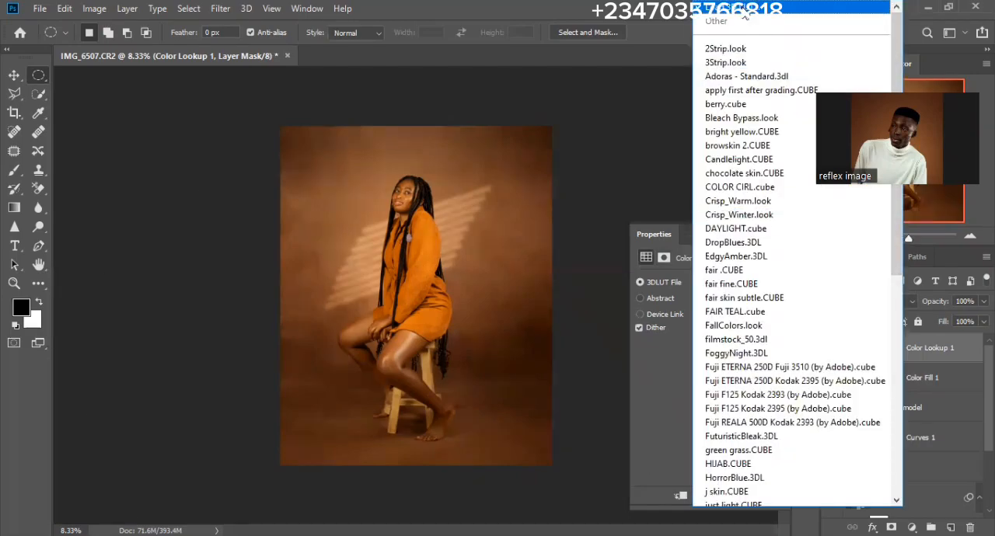
drag(898, 244, 888, 490)
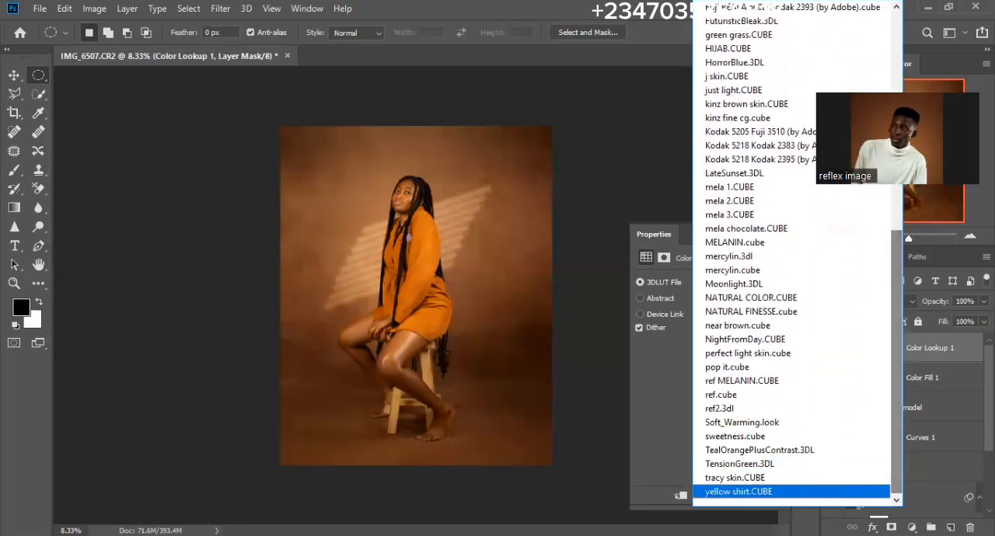
click(756, 232)
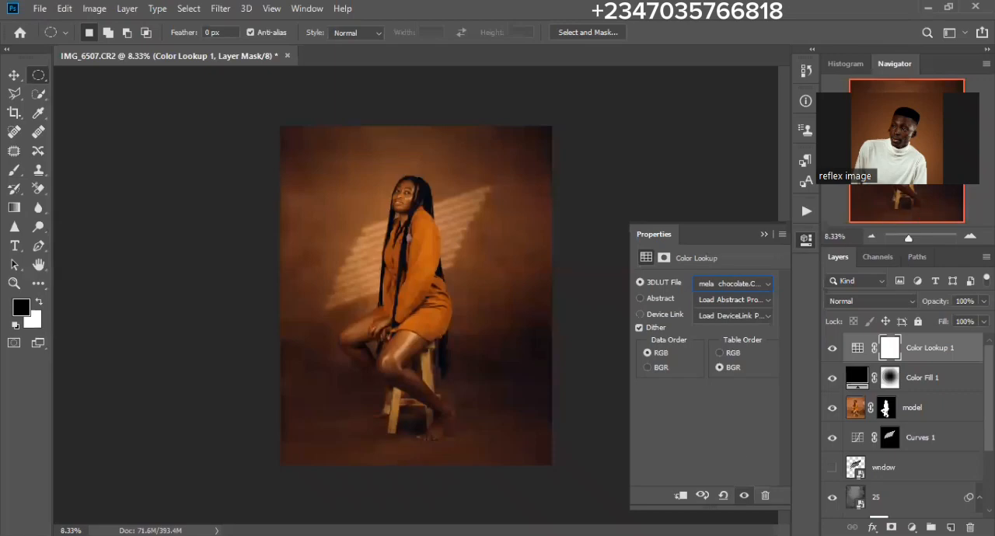
key(3)
key(8)
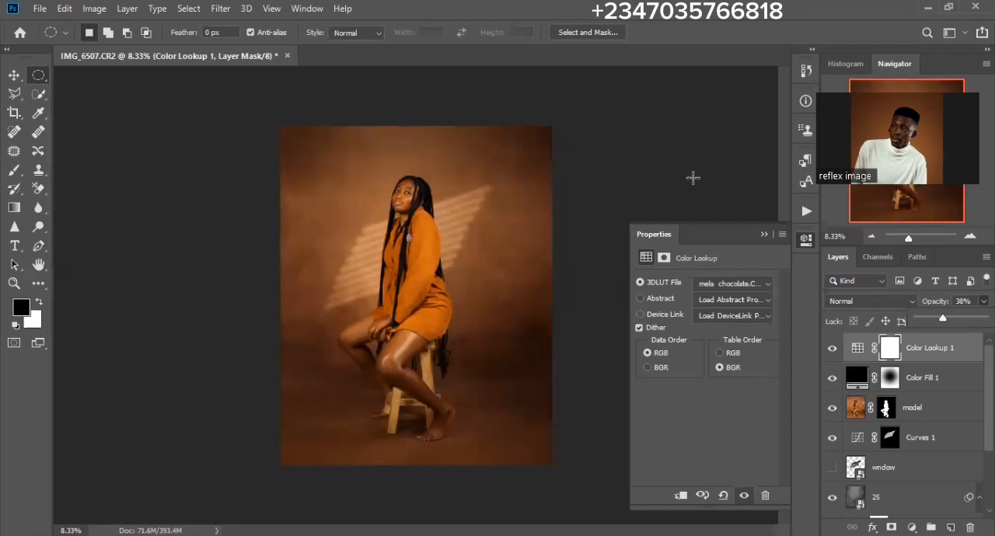
click(915, 348)
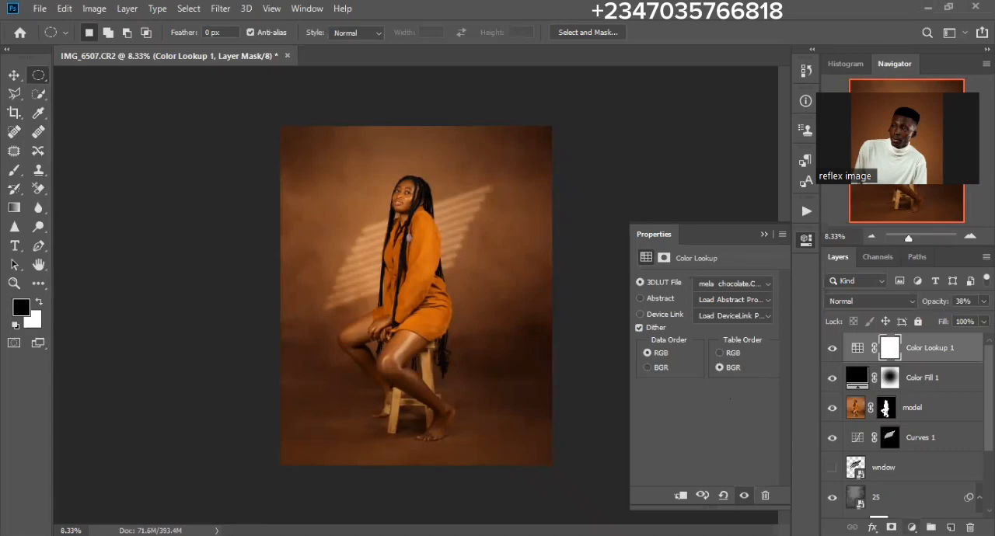
- Add a second Color Lookup adjustment on top using the NATURAL FINESSE.cube 3D LUT at 52% opacity
click(912, 528)
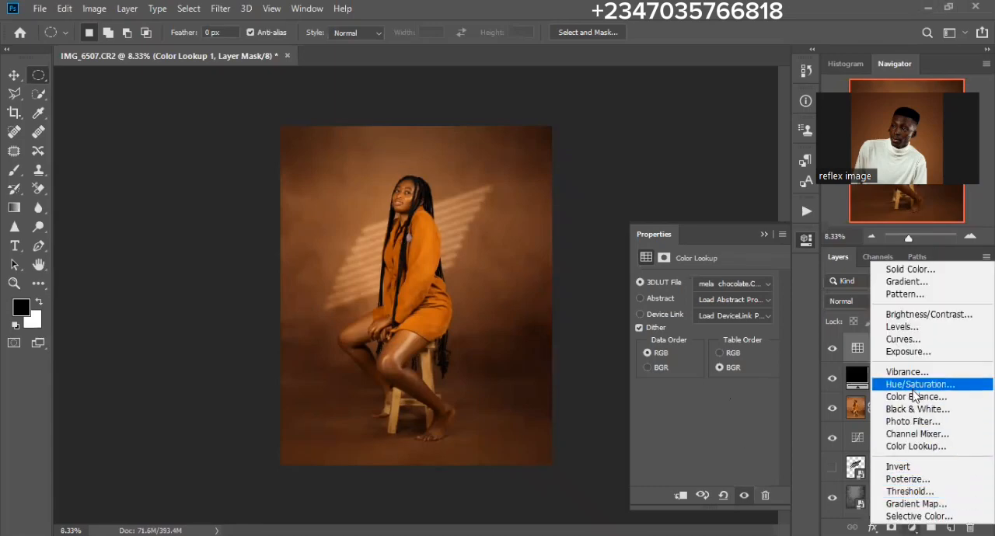
click(914, 447)
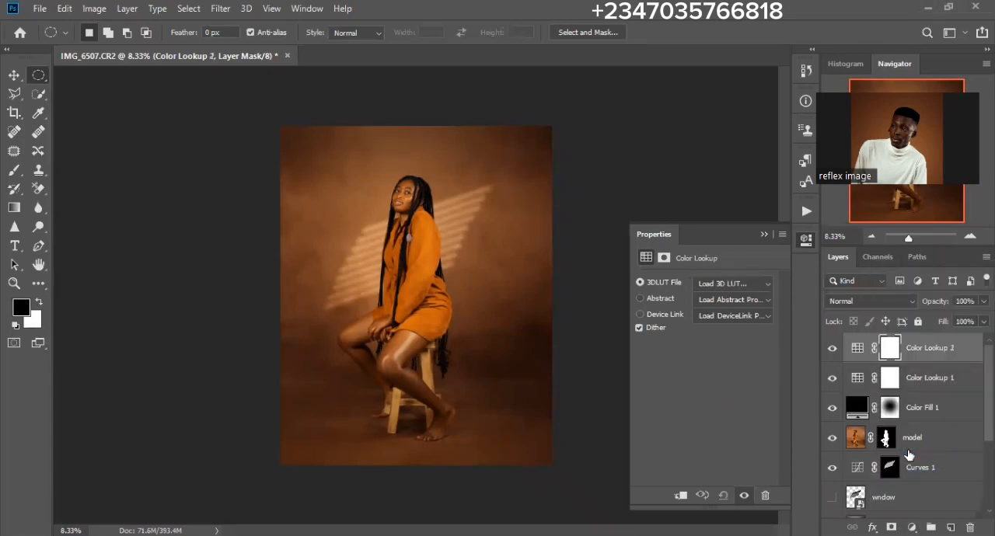
click(755, 287)
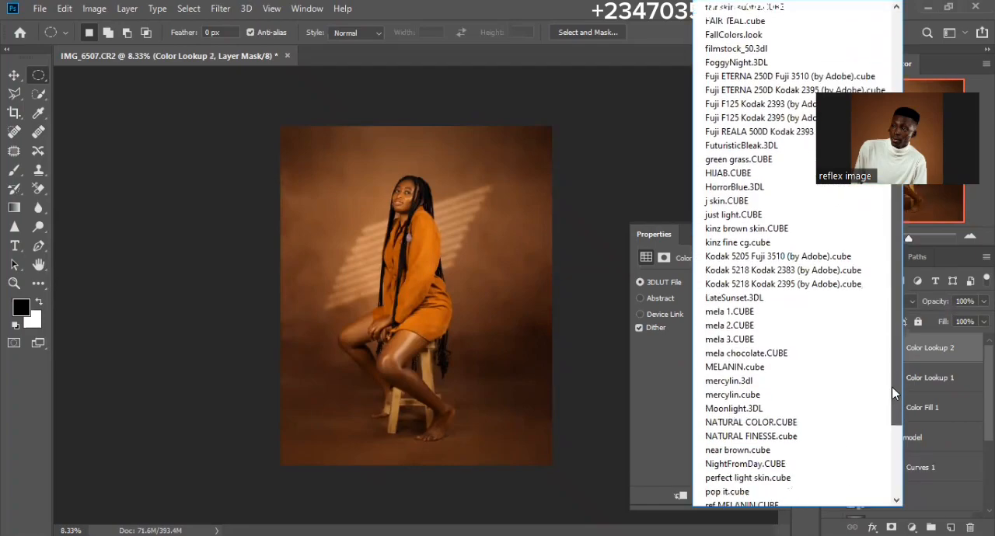
scroll(873, 455, down, 1)
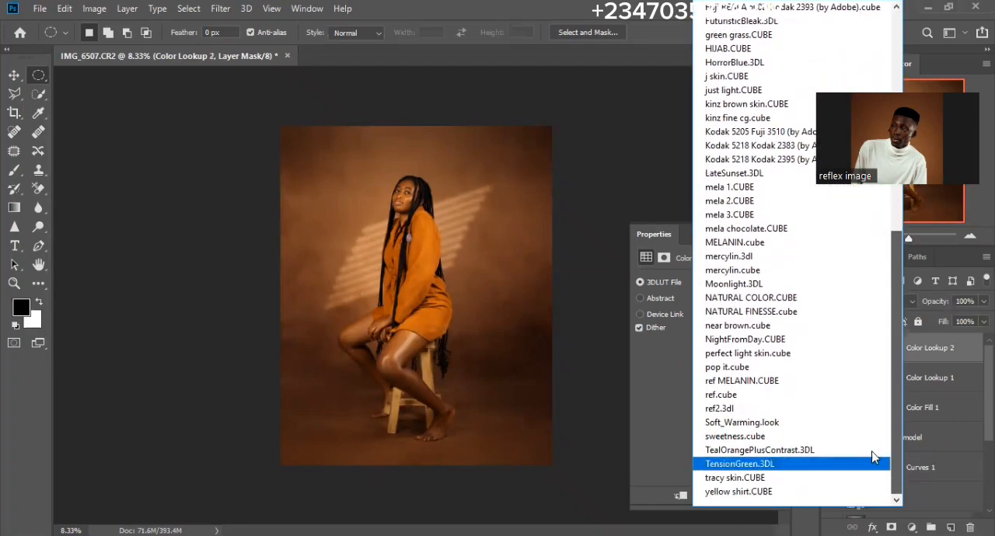
click(753, 313)
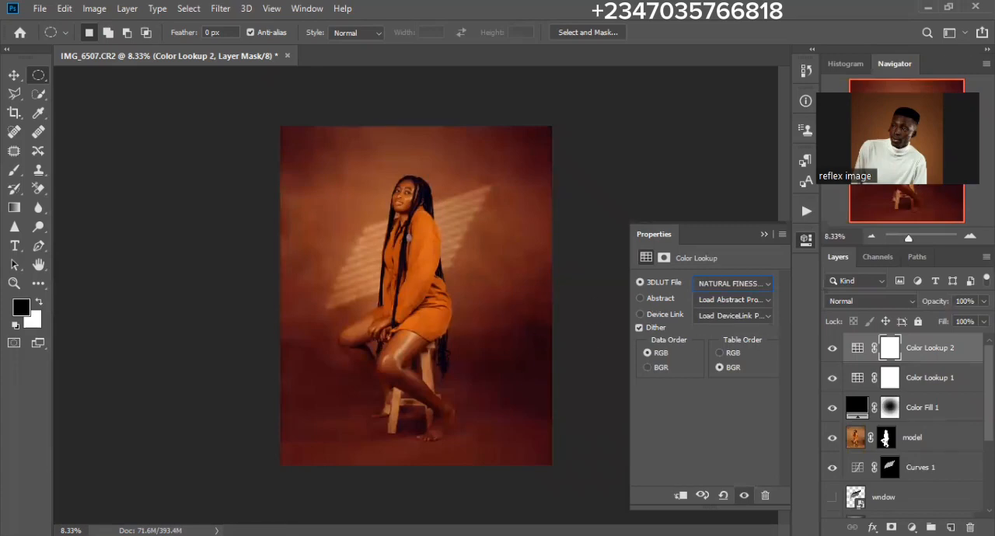
click(985, 302)
drag(988, 318, 952, 319)
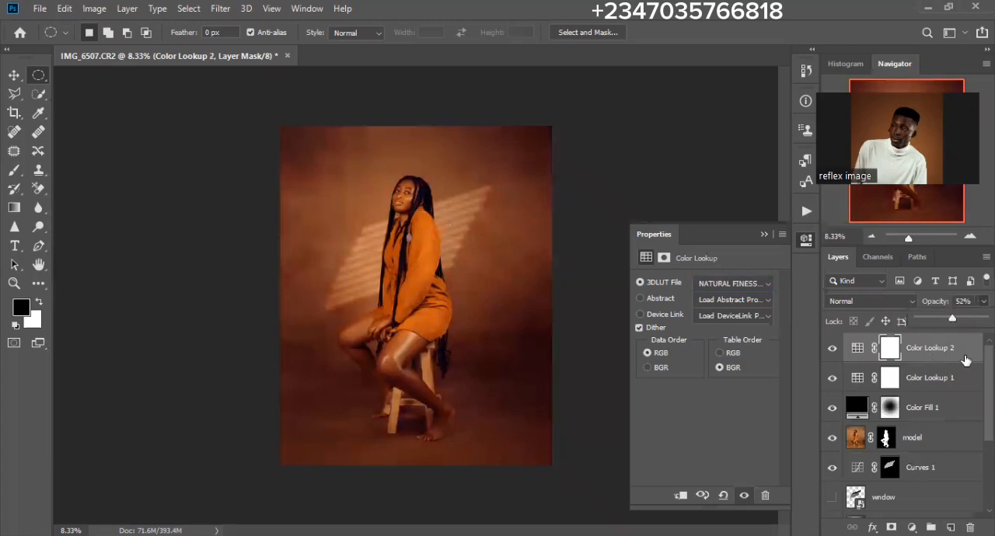
click(944, 382)
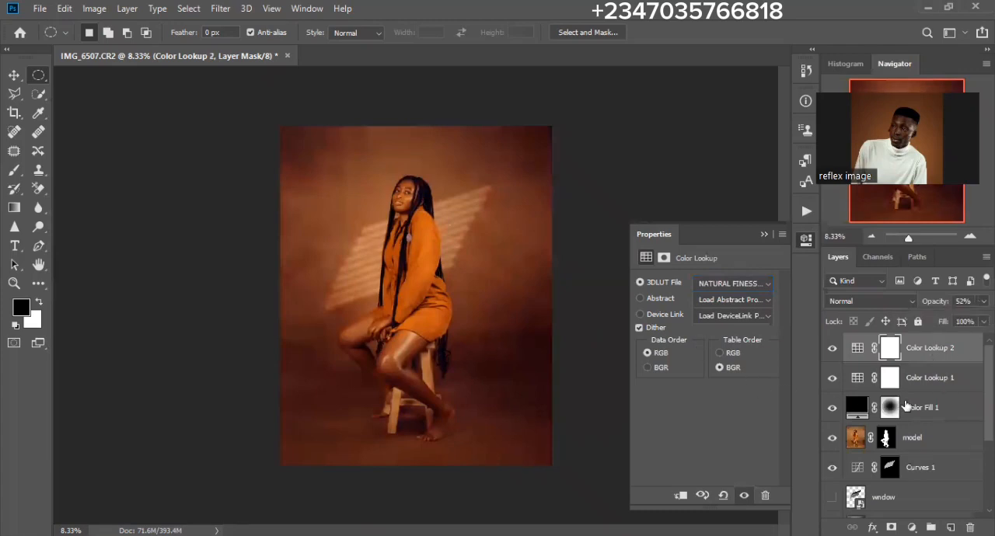
- Group all layers above the Background, from the second Color Lookup down to modify
scroll(853, 381, down, 3)
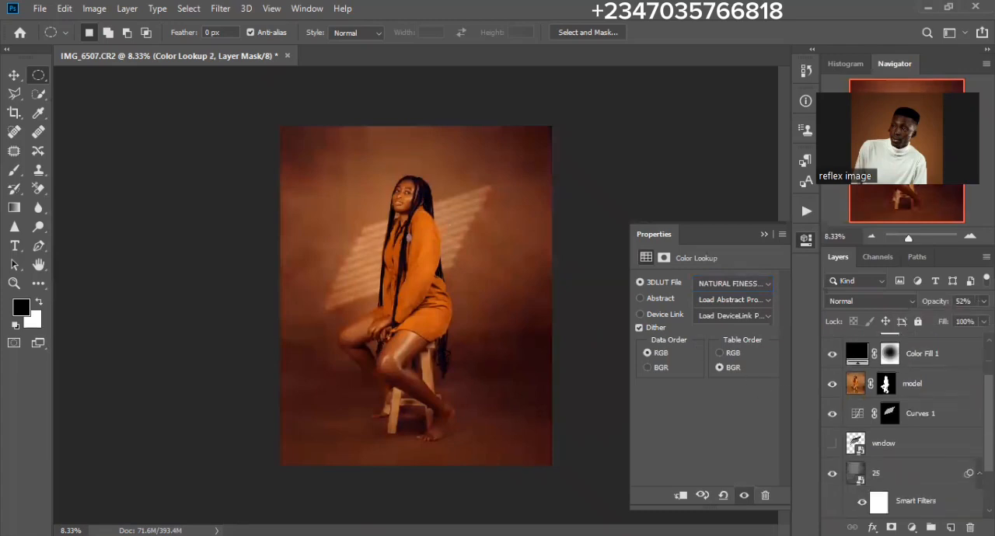
shift+click(900, 482)
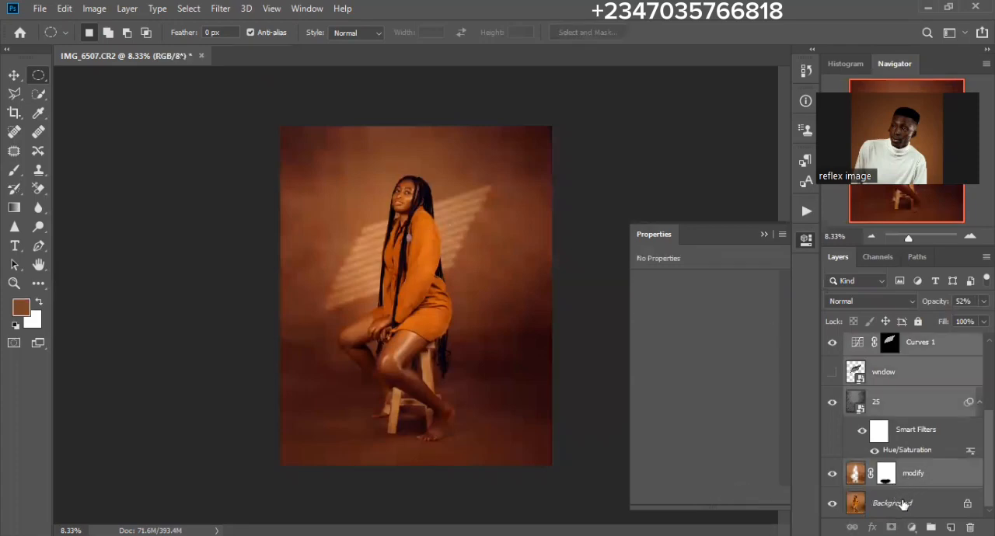
key(ctrl+g)
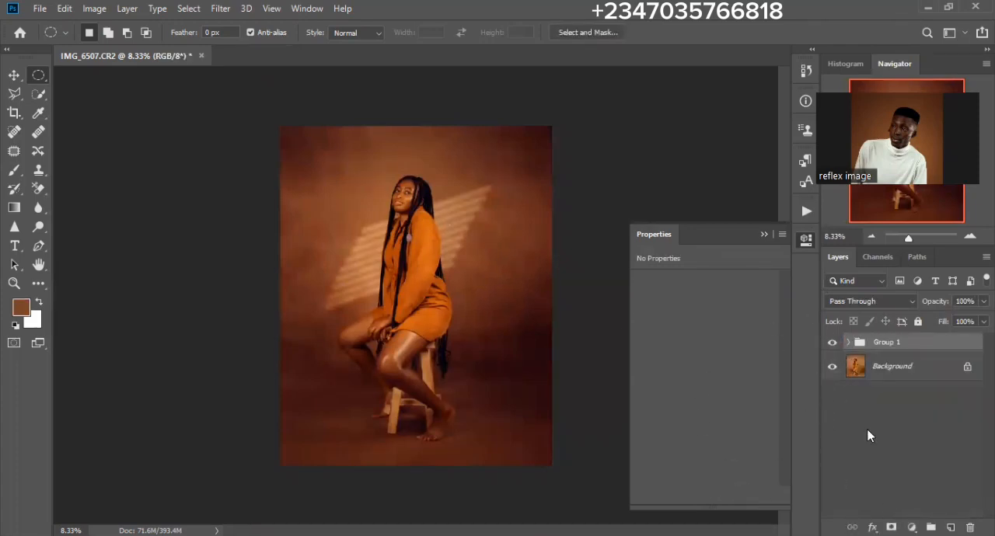
- Compare the portrait before and after editing by toggling the layer group's visibility, ending with the group shown
click(832, 343)
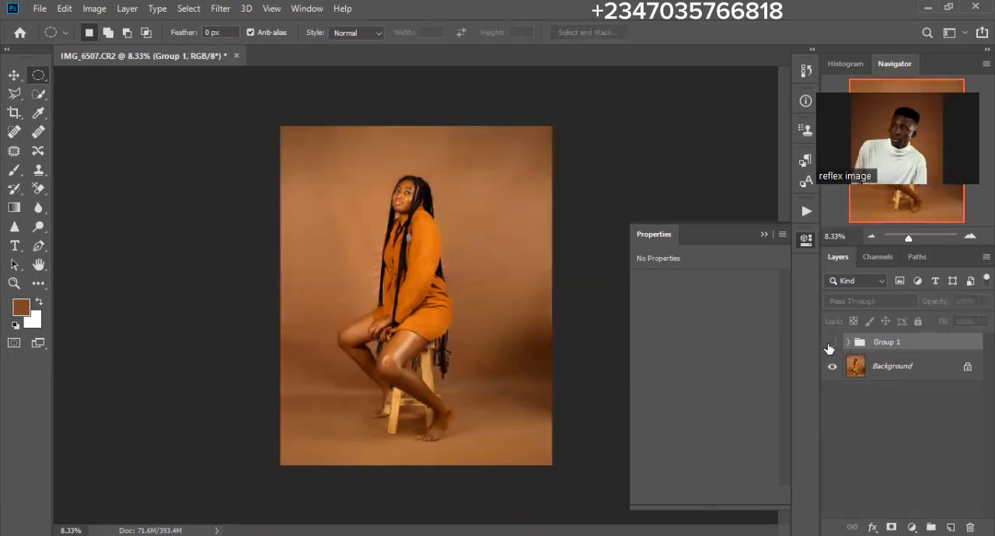
key(ctrl+plus)
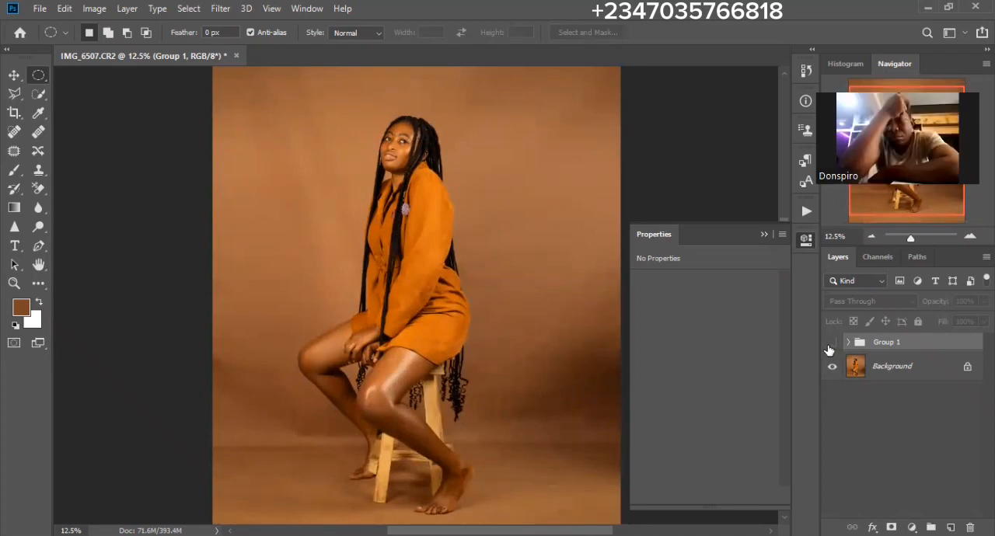
click(832, 344)
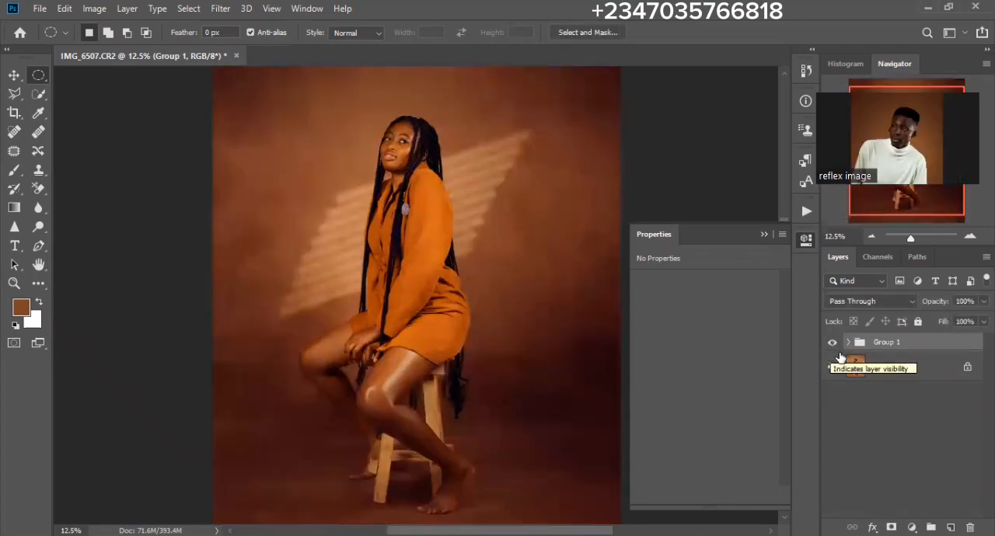
click(831, 350)
click(831, 348)
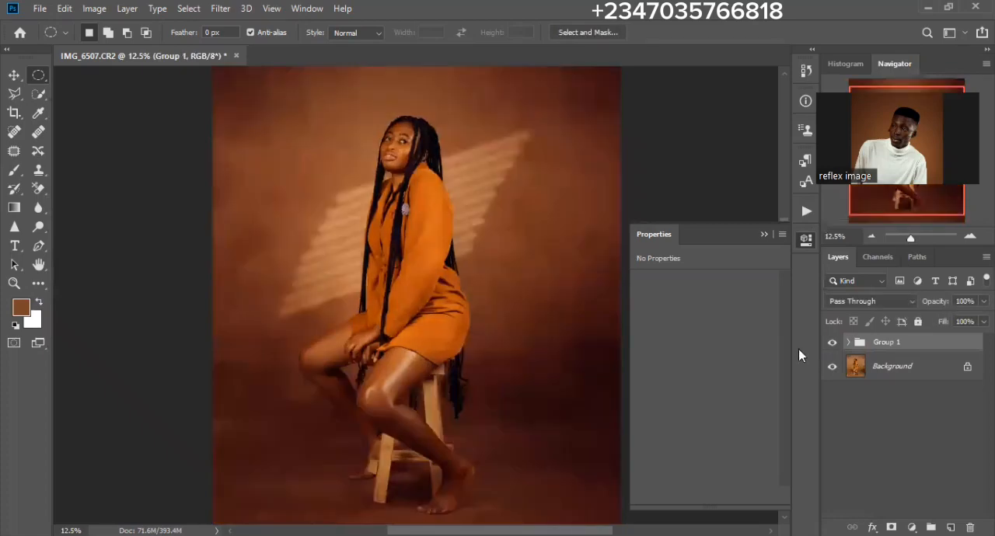